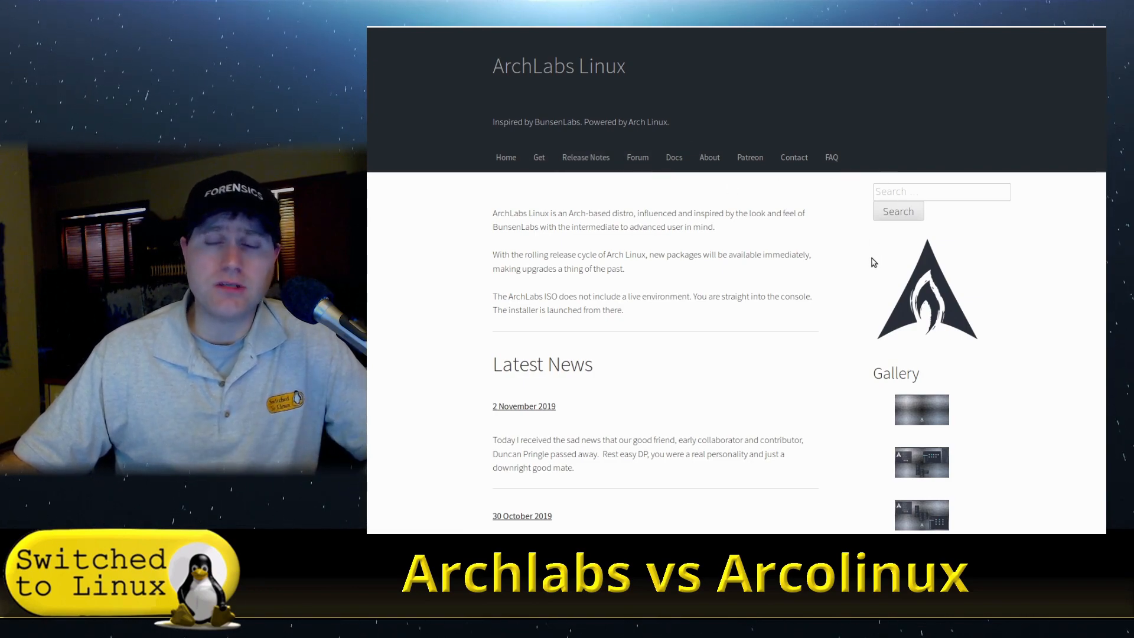
{"action": "scroll", "coordinate": [790, 304], "scroll_direction": "down", "scroll_amount": 3}
{"action": "scroll", "coordinate": [785, 306], "scroll_direction": "up", "scroll_amount": 3}
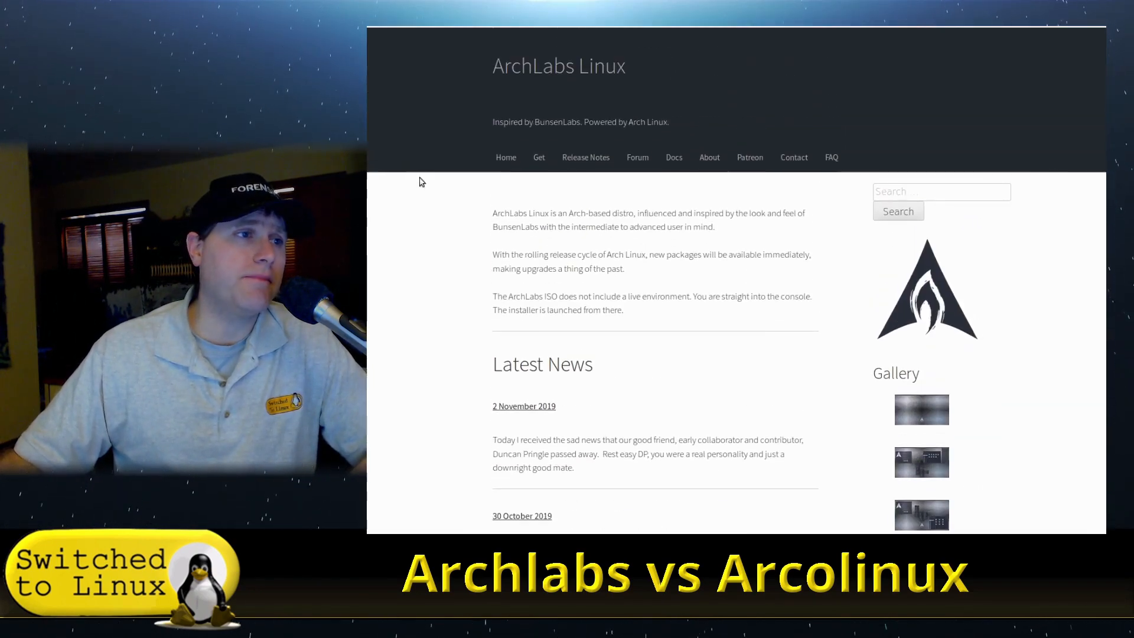
{"action": "scroll", "coordinate": [718, 236], "scroll_direction": "down", "scroll_amount": 3}
{"action": "scroll", "coordinate": [727, 250], "scroll_direction": "up", "scroll_amount": 3}
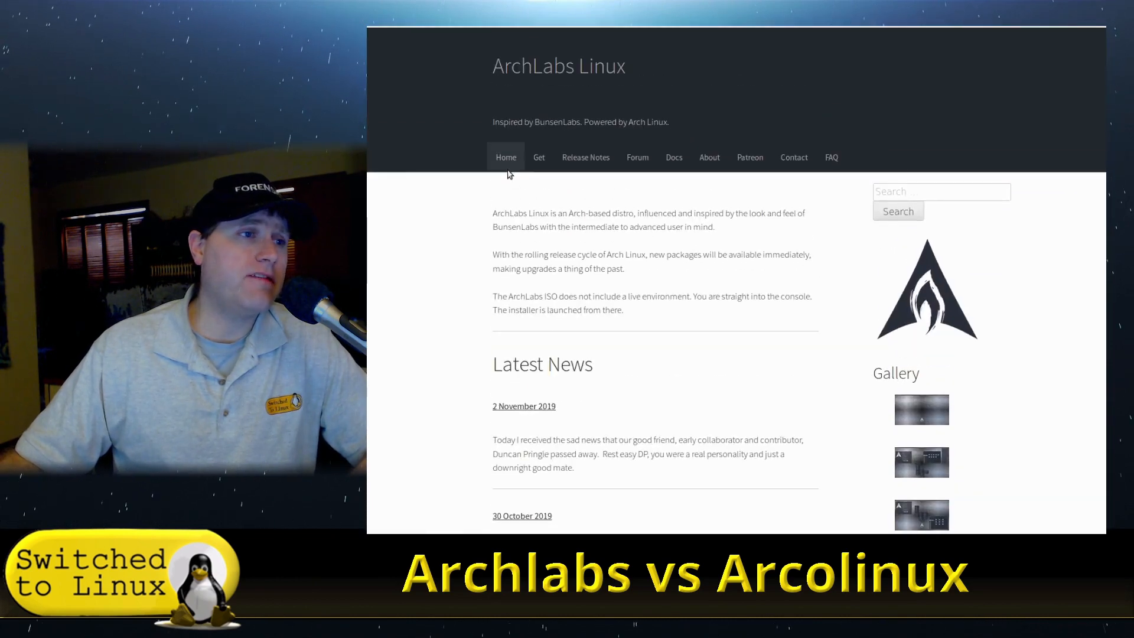
- Open the ArchLabs Get page and read through its download and ISO validity instructions before returning home
{"action": "left_click", "coordinate": [538, 157]}
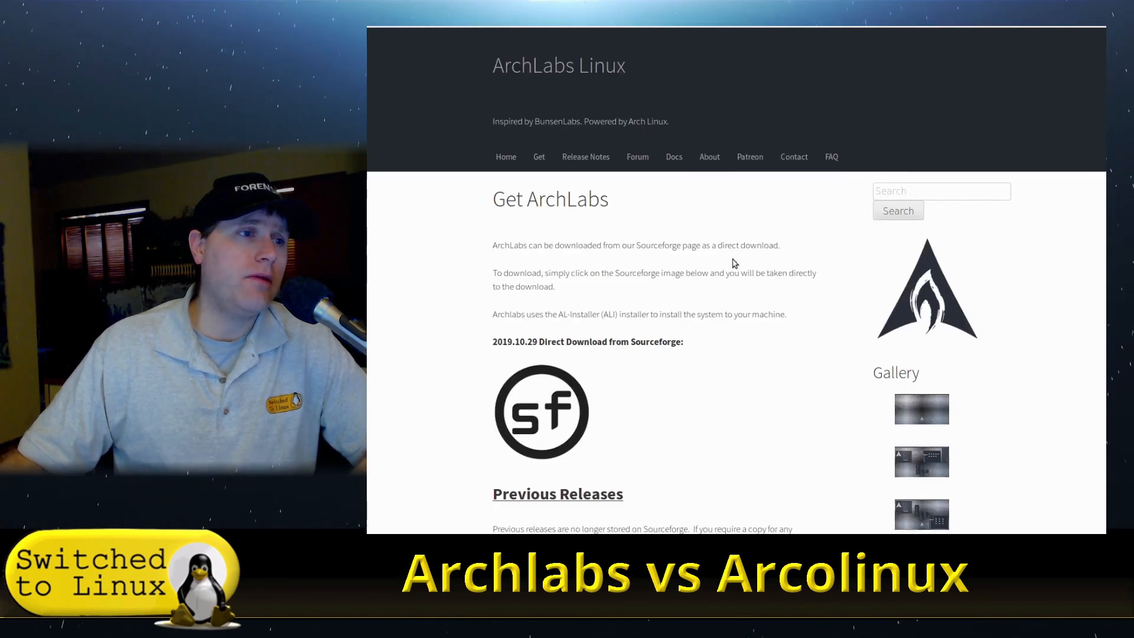
{"action": "scroll", "coordinate": [735, 258], "scroll_direction": "down", "scroll_amount": 3}
{"action": "scroll", "coordinate": [520, 253], "scroll_direction": "down", "scroll_amount": 3}
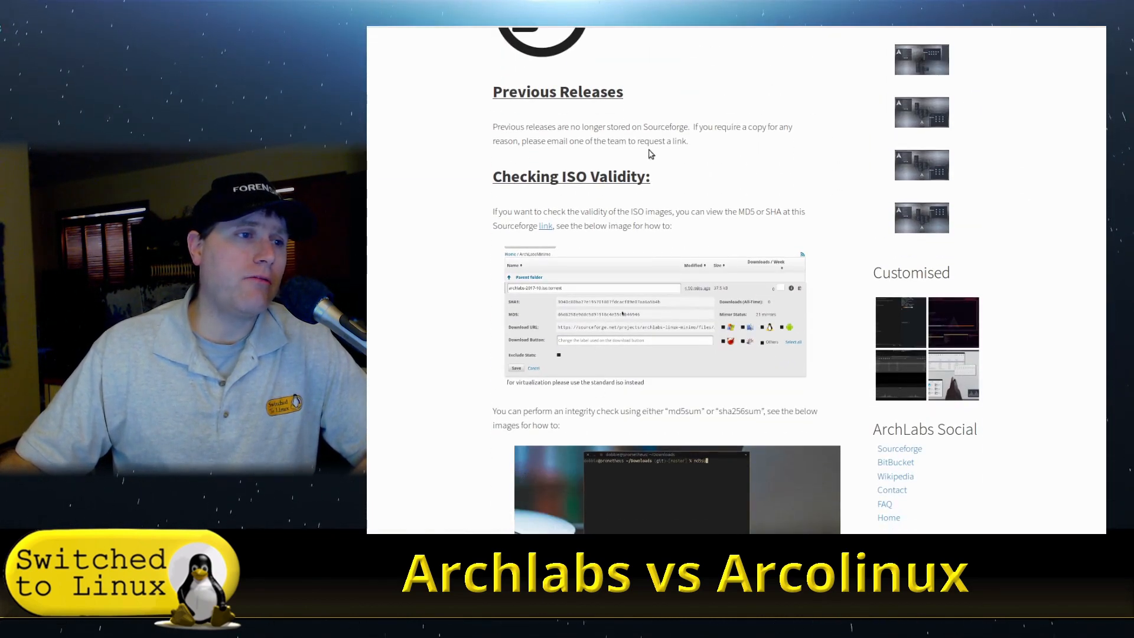
{"action": "scroll", "coordinate": [631, 201], "scroll_direction": "down", "scroll_amount": 4}
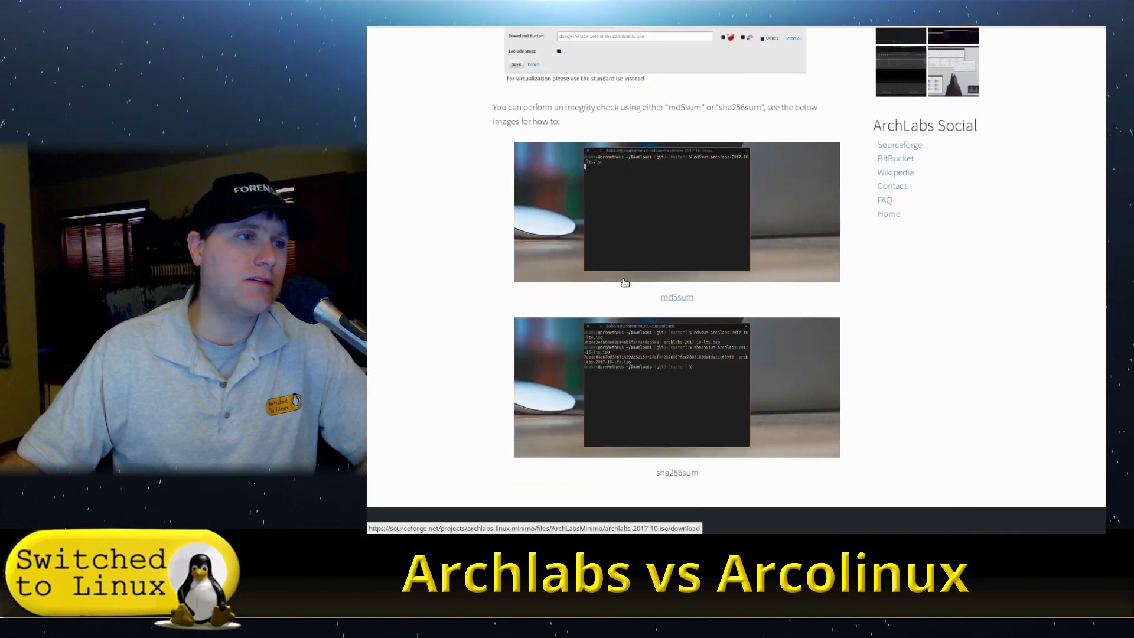
{"action": "scroll", "coordinate": [625, 282], "scroll_direction": "up", "scroll_amount": 2}
{"action": "scroll", "coordinate": [585, 422], "scroll_direction": "up", "scroll_amount": 2}
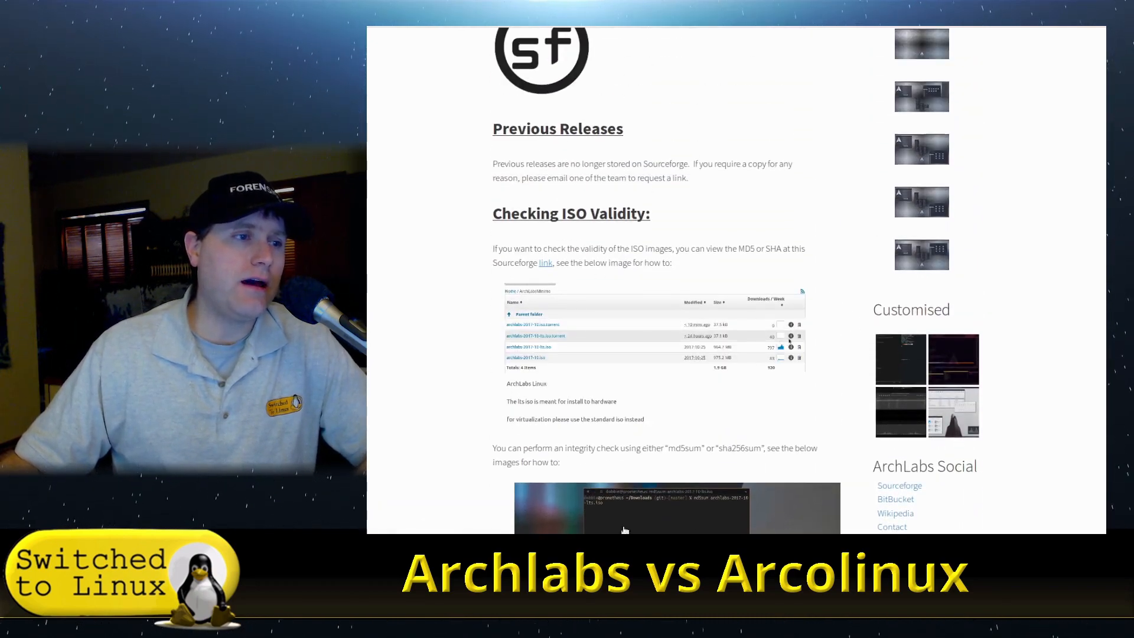
{"action": "scroll", "coordinate": [745, 258], "scroll_direction": "up", "scroll_amount": 5}
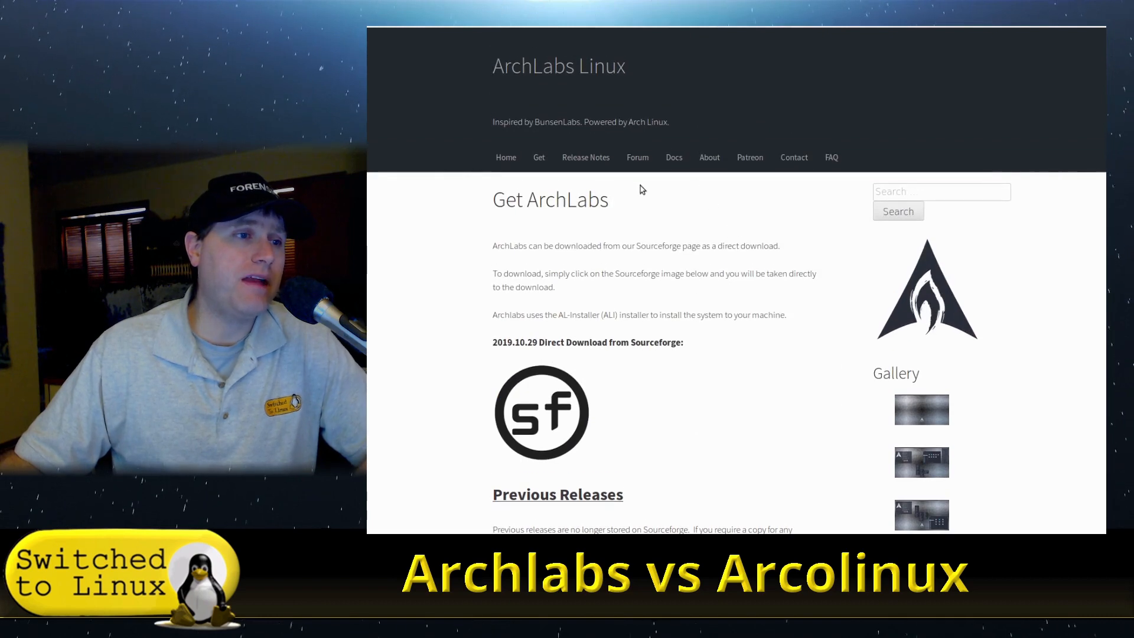
{"action": "key", "text": "alt+Left"}
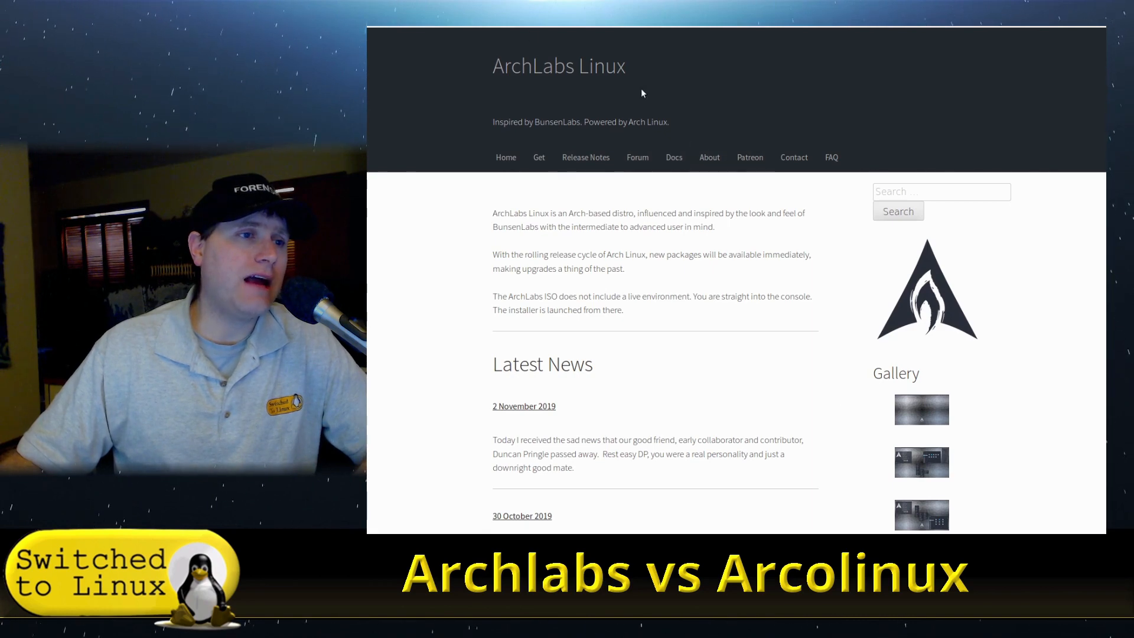
- Open the ArchLabs documentation and review its table of contents before returning home
{"action": "left_click", "coordinate": [674, 157]}
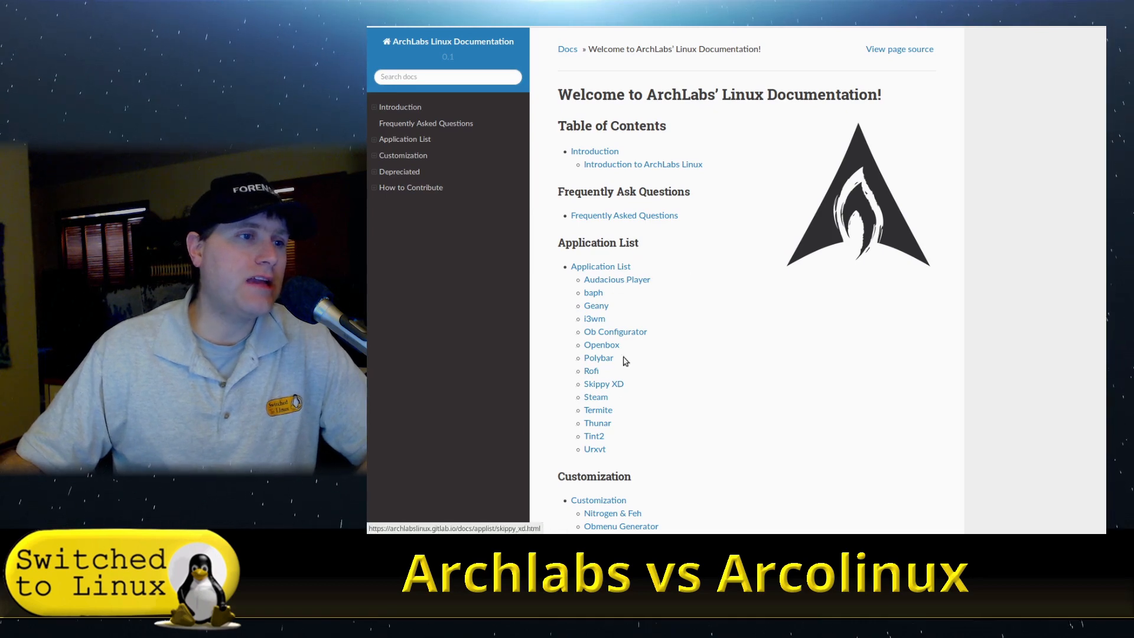
{"action": "scroll", "coordinate": [721, 349], "scroll_direction": "down", "scroll_amount": 5}
{"action": "scroll", "coordinate": [737, 374], "scroll_direction": "up", "scroll_amount": 5}
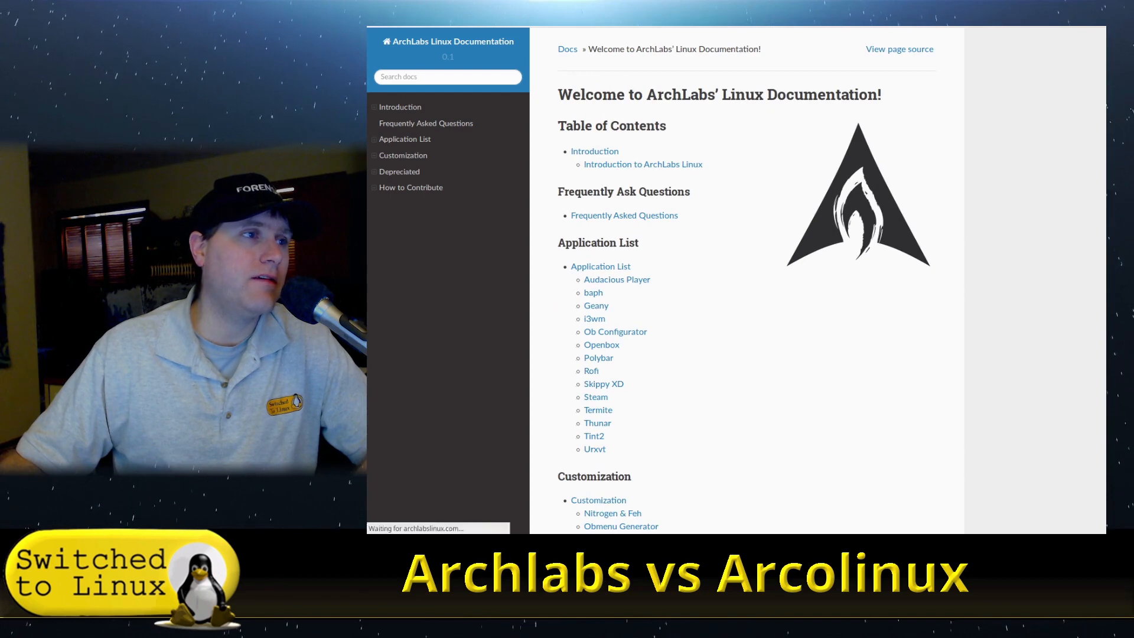
{"action": "key", "text": "alt+Left"}
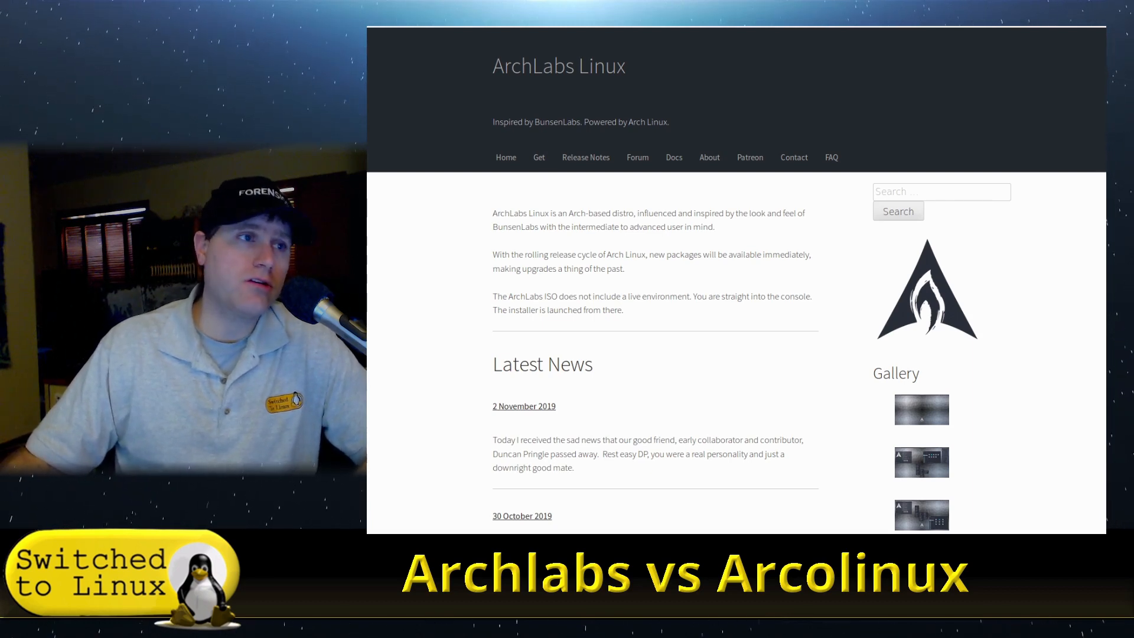
- Switch to the ArcoLinux website tab and skim its home page
{"action": "key", "text": "ctrl+Tab"}
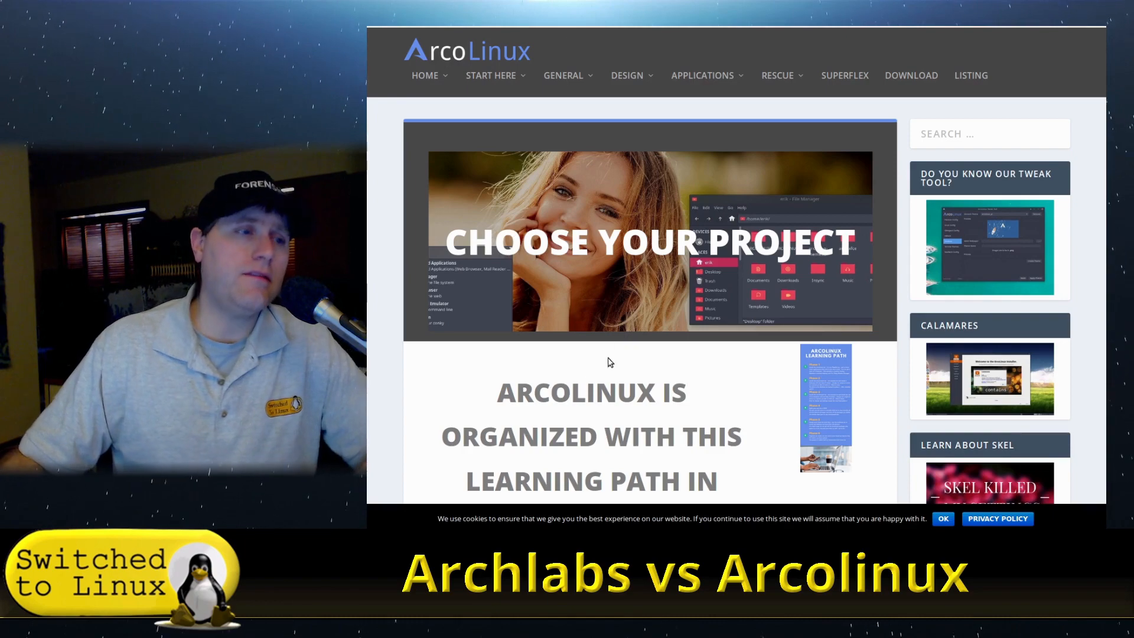
{"action": "scroll", "coordinate": [463, 426], "scroll_direction": "down", "scroll_amount": 8}
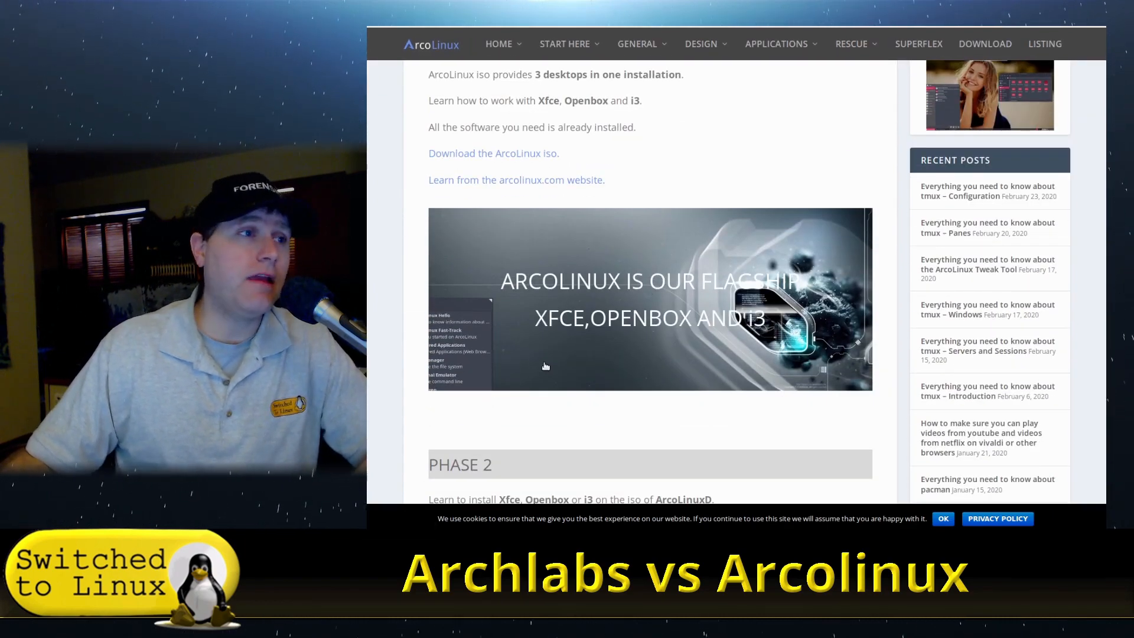
{"action": "scroll", "coordinate": [545, 366], "scroll_direction": "up", "scroll_amount": 6}
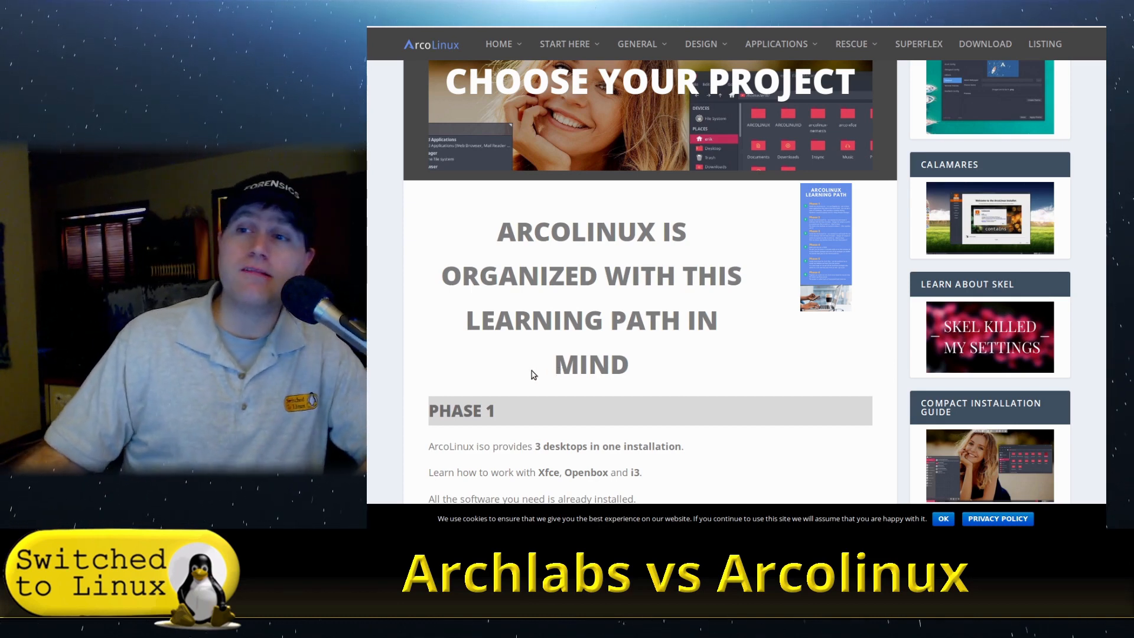
{"action": "scroll", "coordinate": [522, 374], "scroll_direction": "up", "scroll_amount": 3}
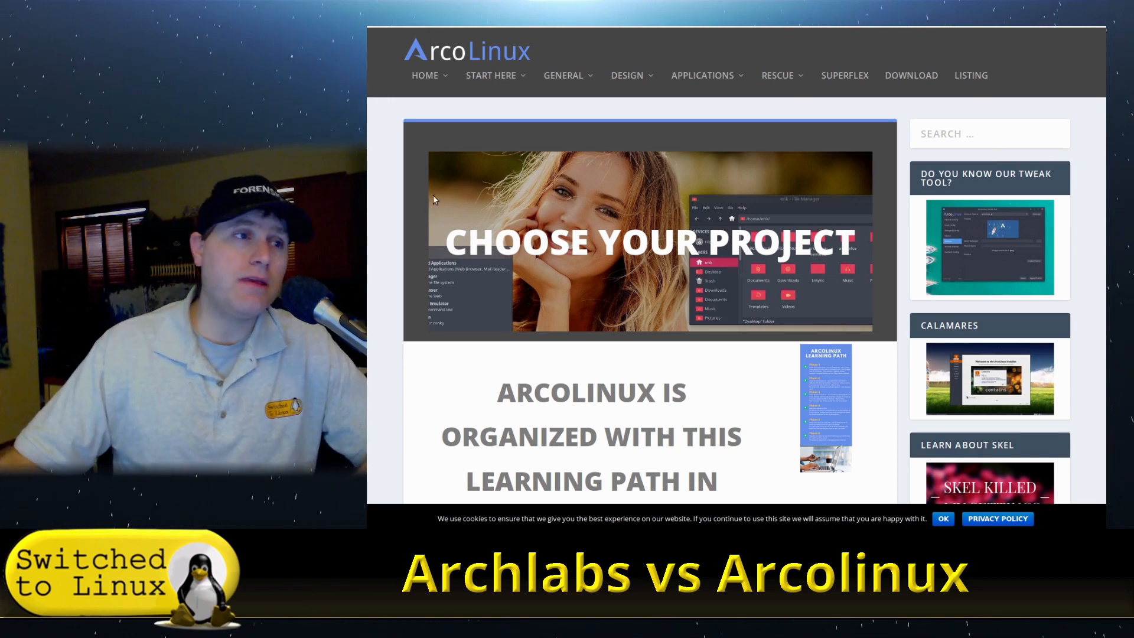
- Open the ArcoLinux Choose Your Project page and read through its learning path phases 1 to 6
{"action": "mouse_move", "coordinate": [509, 75]}
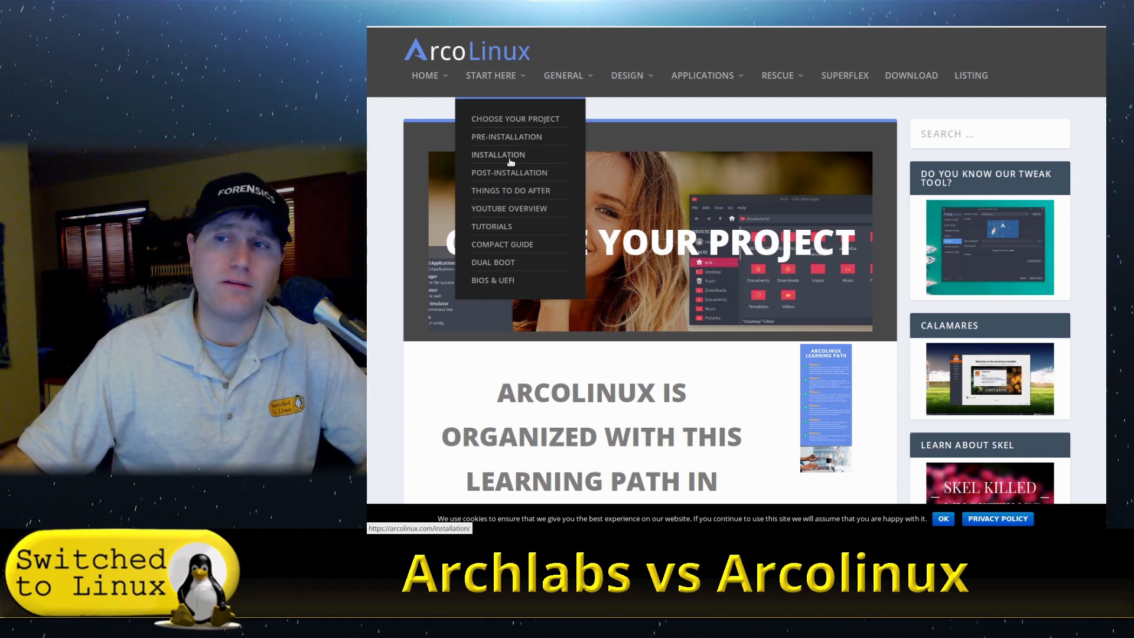
{"action": "left_click", "coordinate": [518, 121]}
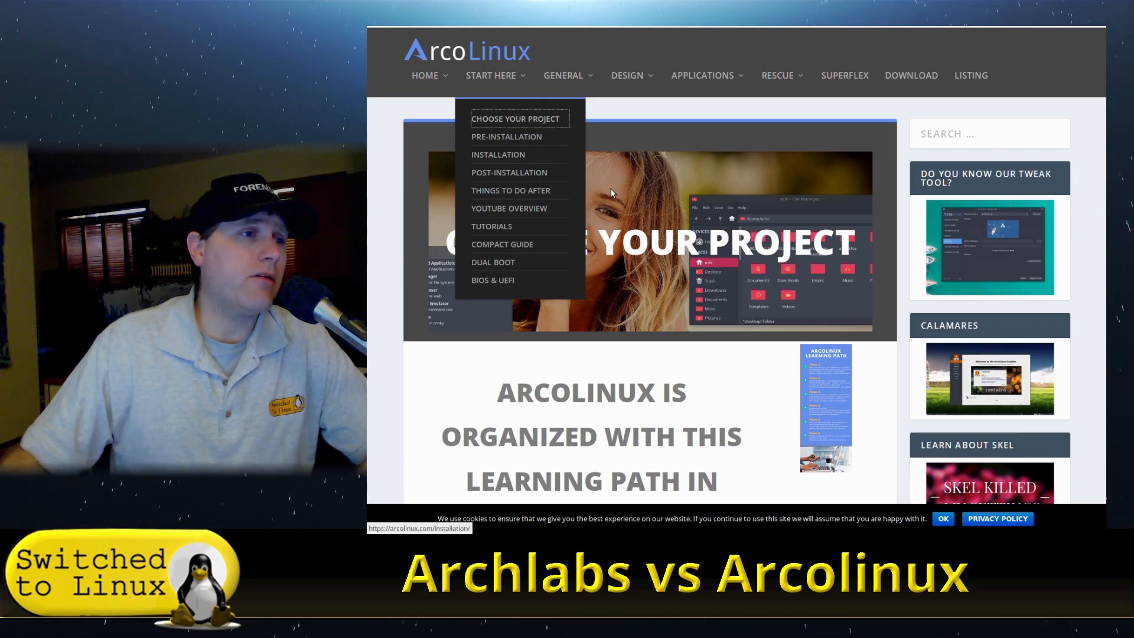
{"action": "scroll", "coordinate": [700, 327], "scroll_direction": "down", "scroll_amount": 3}
{"action": "scroll", "coordinate": [702, 328], "scroll_direction": "down", "scroll_amount": 2}
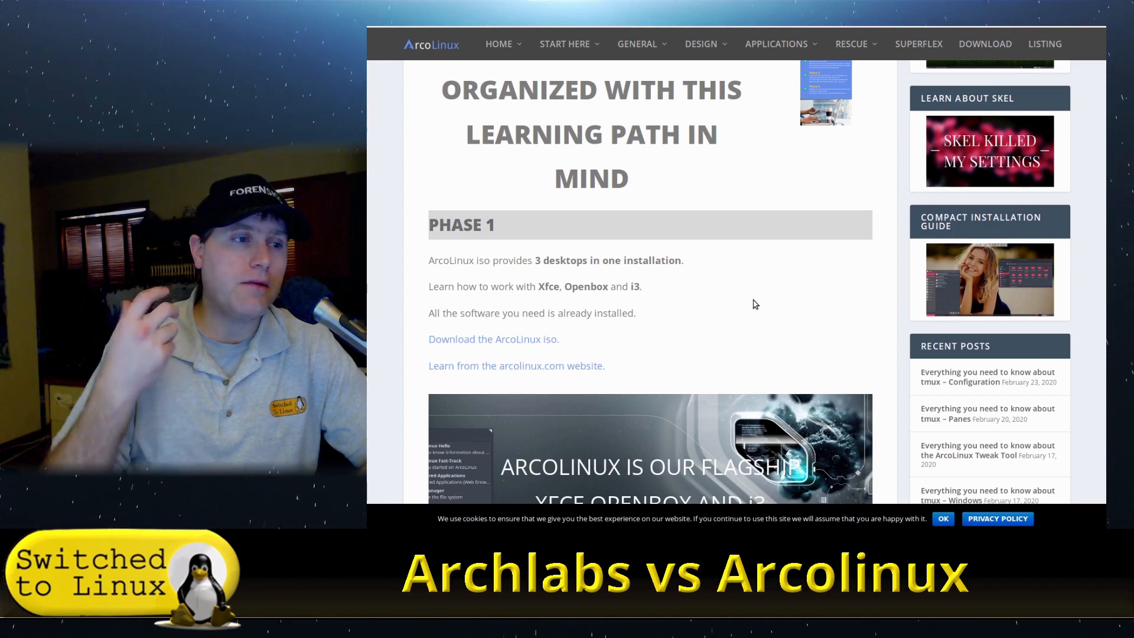
{"action": "scroll", "coordinate": [715, 260], "scroll_direction": "down", "scroll_amount": 5}
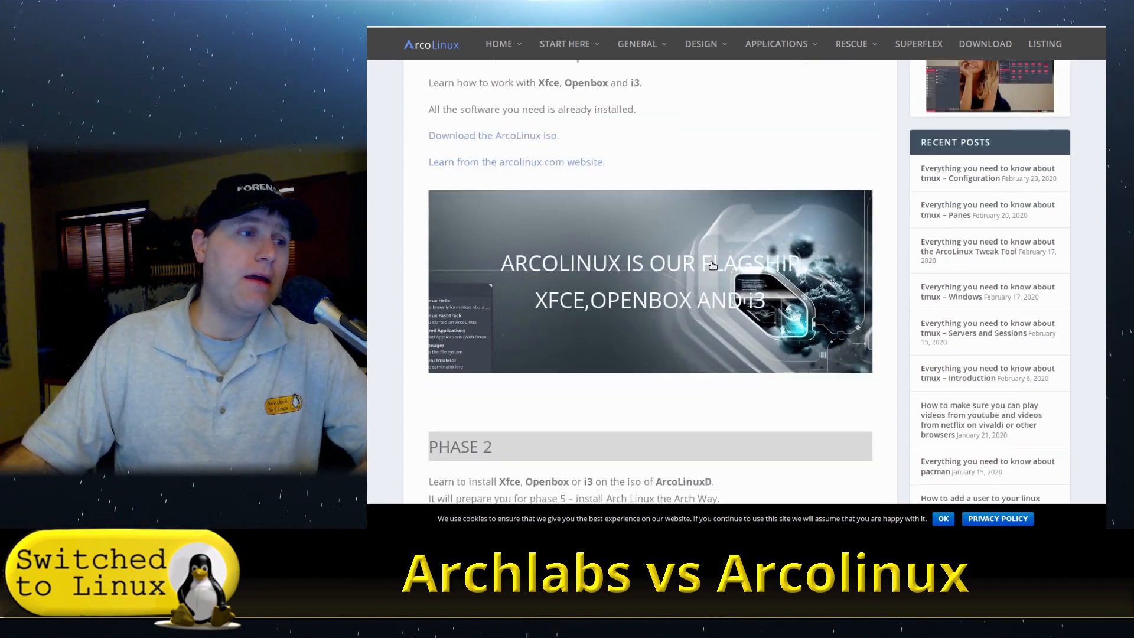
{"action": "scroll", "coordinate": [736, 264], "scroll_direction": "down", "scroll_amount": 3}
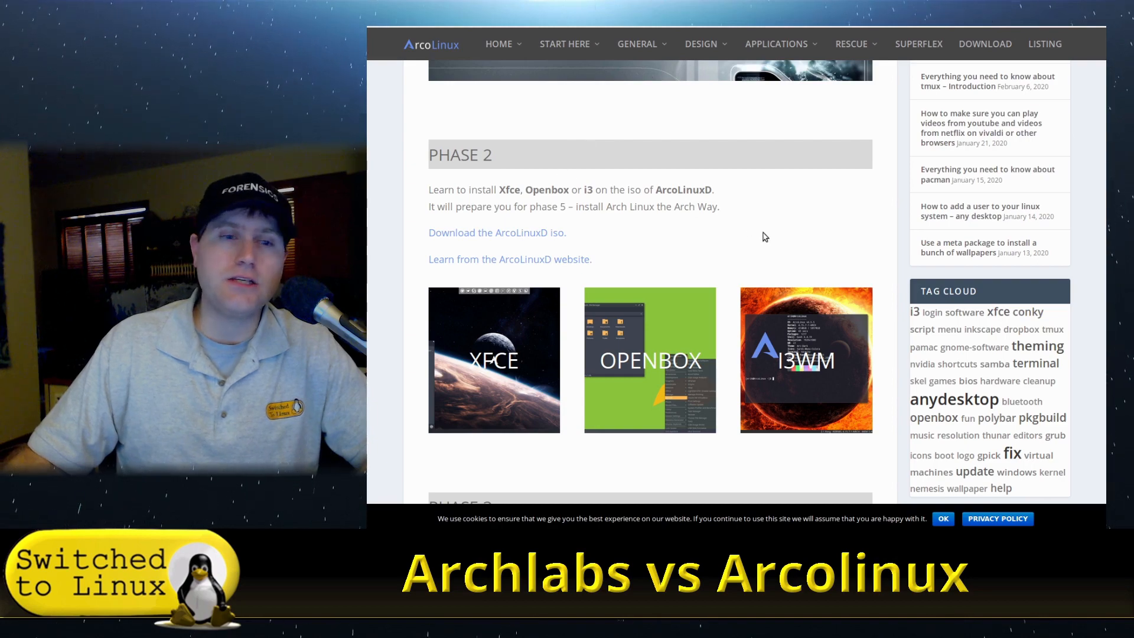
{"action": "scroll", "coordinate": [788, 248], "scroll_direction": "down", "scroll_amount": 2}
{"action": "scroll", "coordinate": [605, 264], "scroll_direction": "down", "scroll_amount": 4}
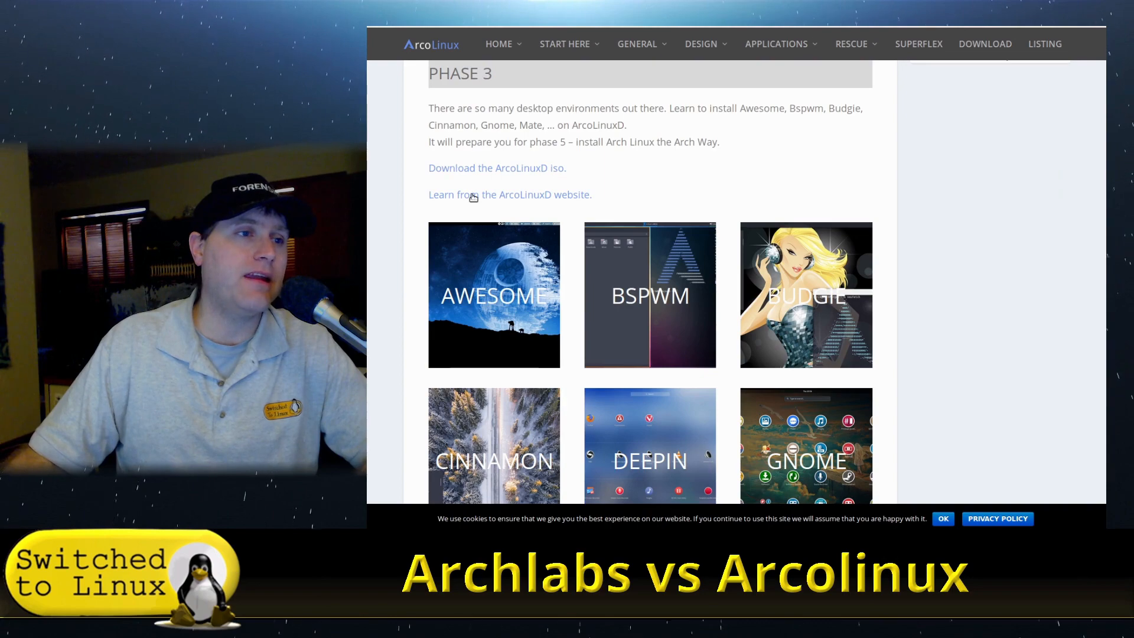
{"action": "scroll", "coordinate": [493, 201], "scroll_direction": "down", "scroll_amount": 7}
{"action": "scroll", "coordinate": [565, 220], "scroll_direction": "down", "scroll_amount": 3}
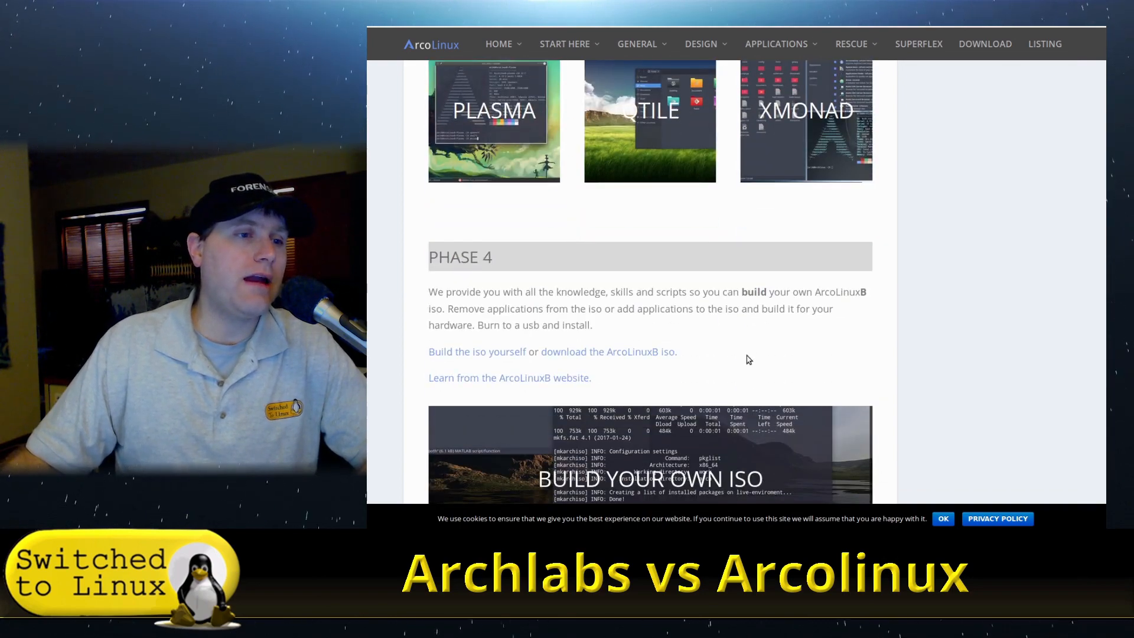
{"action": "scroll", "coordinate": [845, 301], "scroll_direction": "down", "scroll_amount": 2}
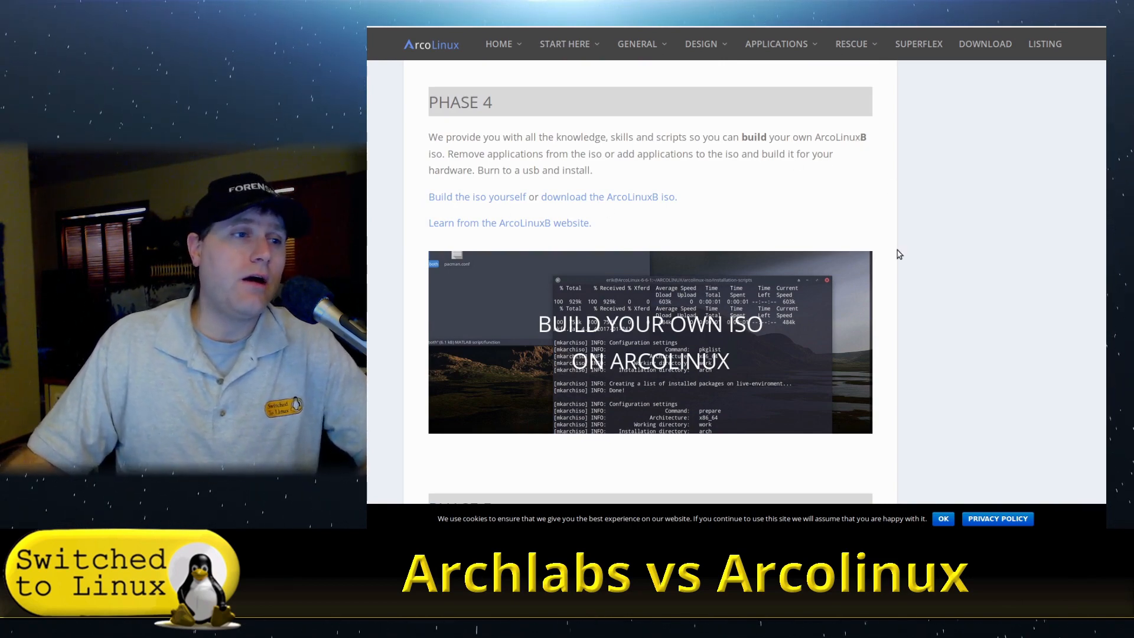
{"action": "scroll", "coordinate": [628, 260], "scroll_direction": "down", "scroll_amount": 2}
{"action": "scroll", "coordinate": [628, 260], "scroll_direction": "down", "scroll_amount": 5}
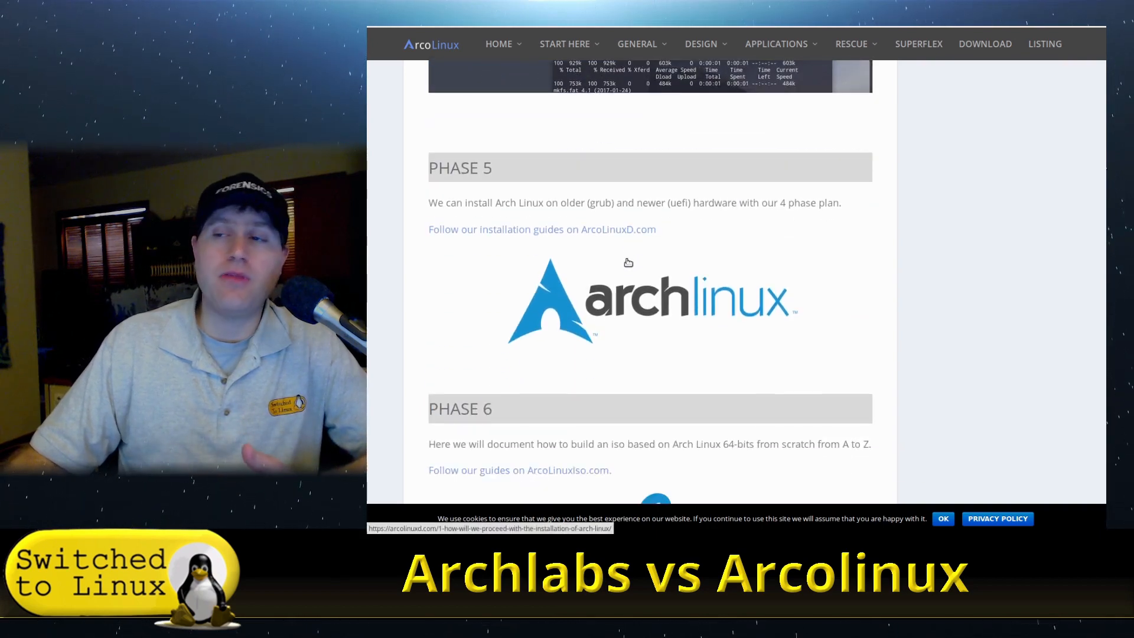
{"action": "scroll", "coordinate": [634, 266], "scroll_direction": "down", "scroll_amount": 2}
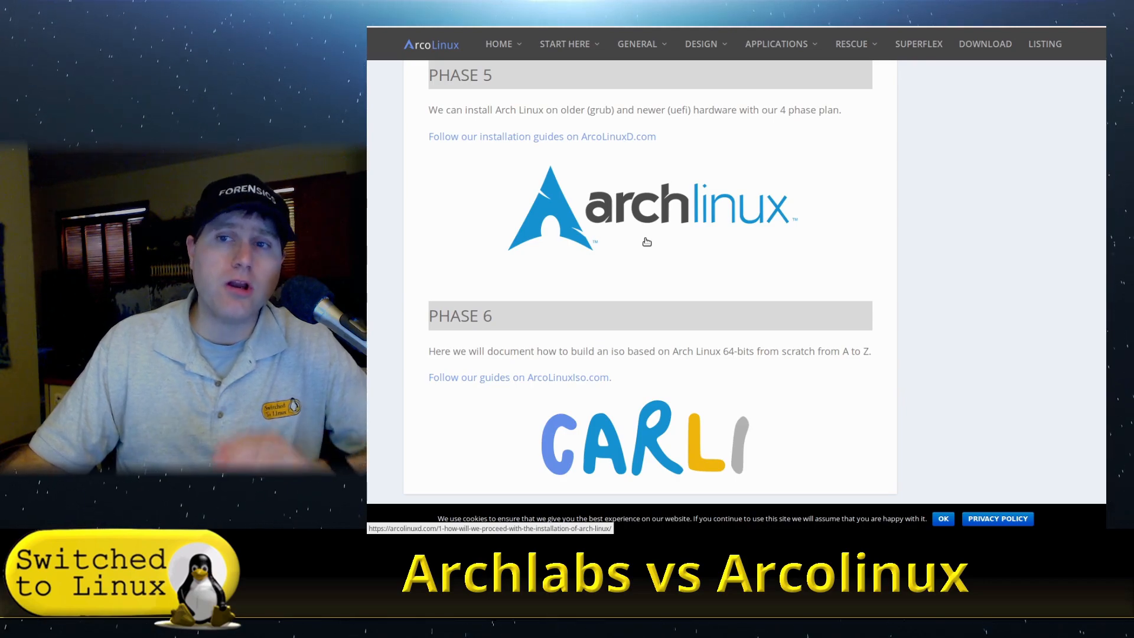
{"action": "scroll", "coordinate": [647, 242], "scroll_direction": "up", "scroll_amount": 15}
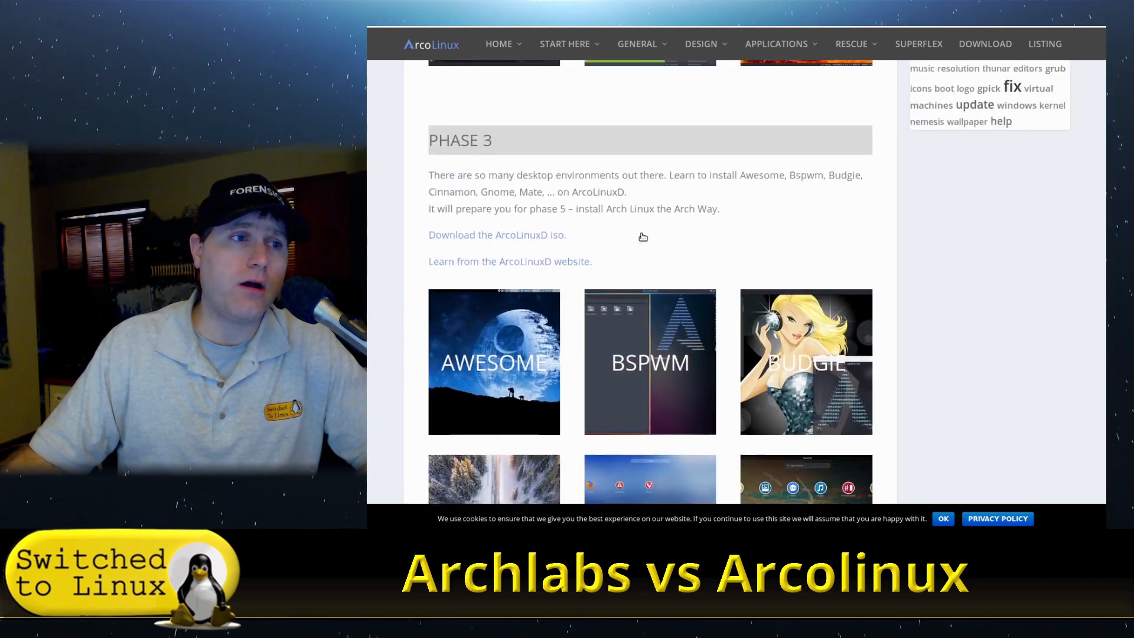
{"action": "scroll", "coordinate": [634, 218], "scroll_direction": "up", "scroll_amount": 10}
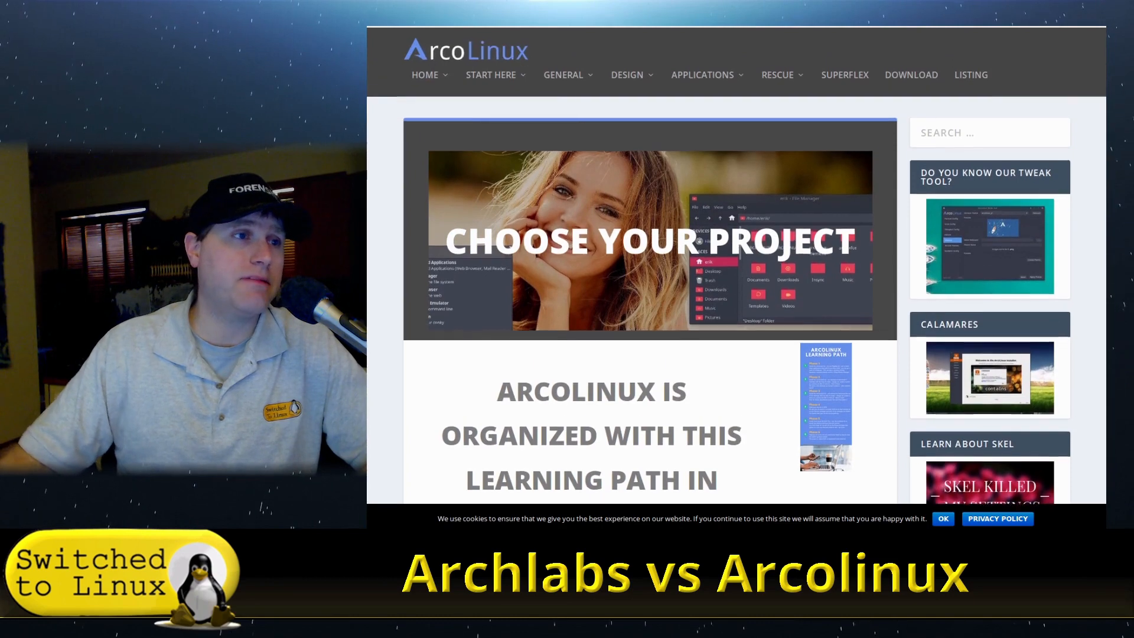
- Open the ArcoLinux download page
{"action": "mouse_move", "coordinate": [513, 79]}
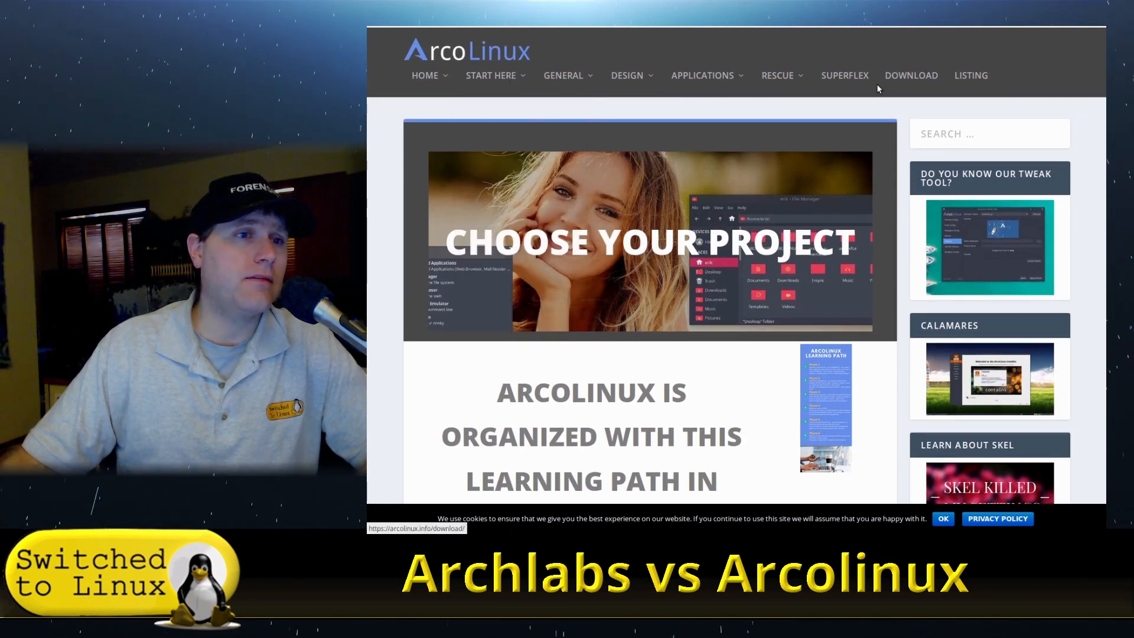
{"action": "left_click", "coordinate": [911, 75]}
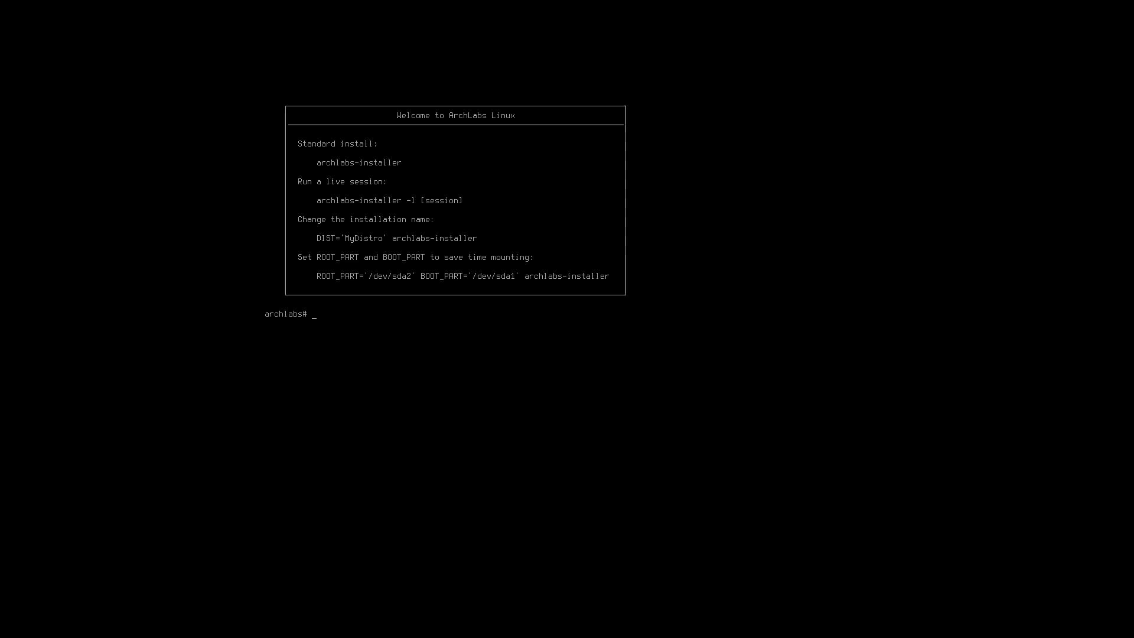
- Run archlabs-installer at the ArchLabs console to launch the installer
{"action": "type", "text": "rch"}
{"action": "key", "text": "Tab"}
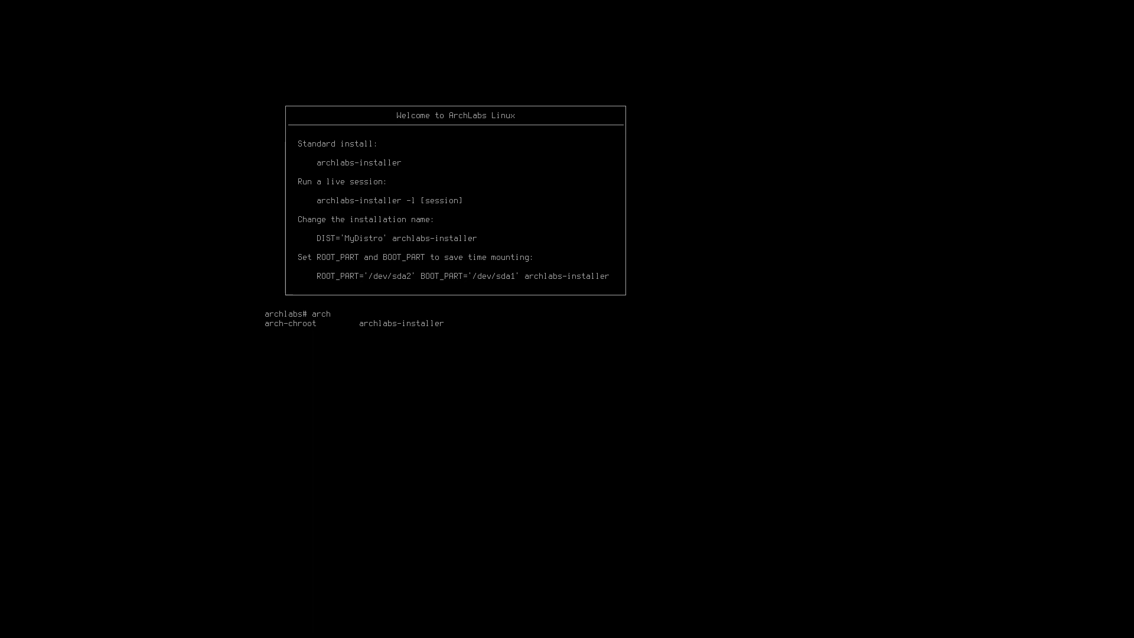
{"action": "type", "text": "labb"}
{"action": "key", "text": "Tab"}
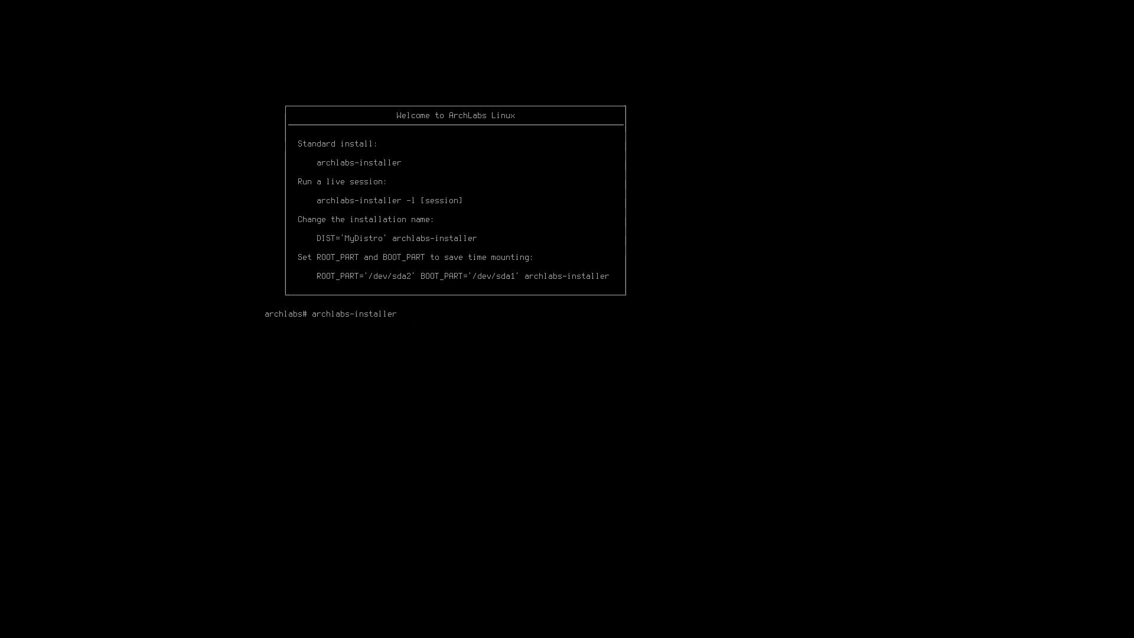
{"action": "key", "text": "Return"}
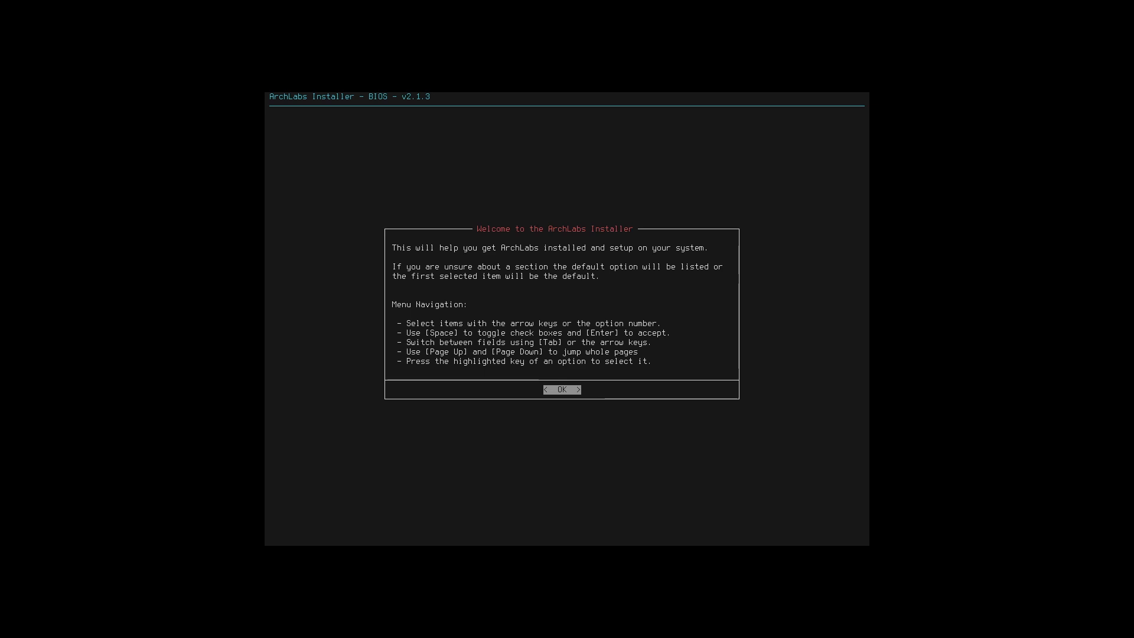
- Dismiss the installer welcome and accept the default us English keyboard layout to reach the main menu
{"action": "key", "text": "Return"}
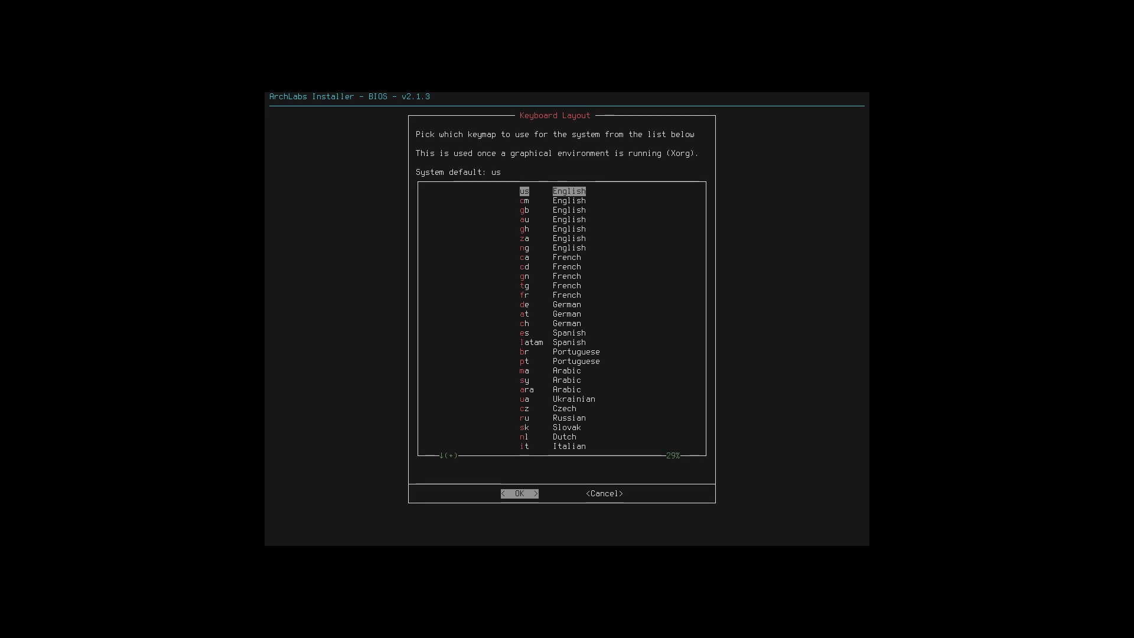
{"action": "key", "text": "Return"}
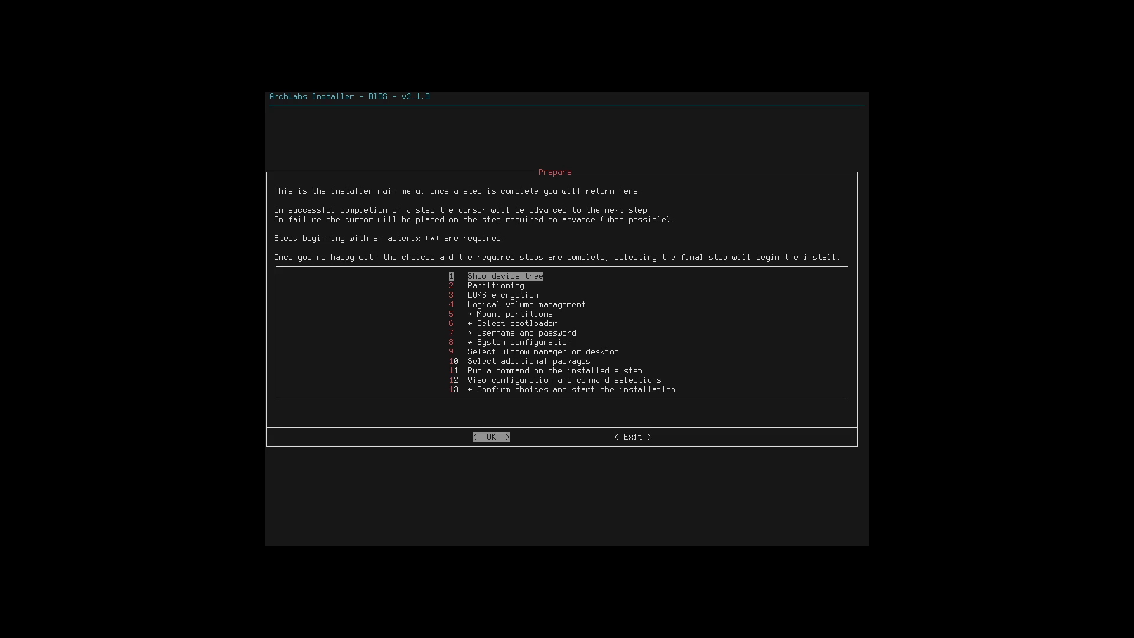
{"action": "key", "text": "Down"}
{"action": "key", "text": "Up"}
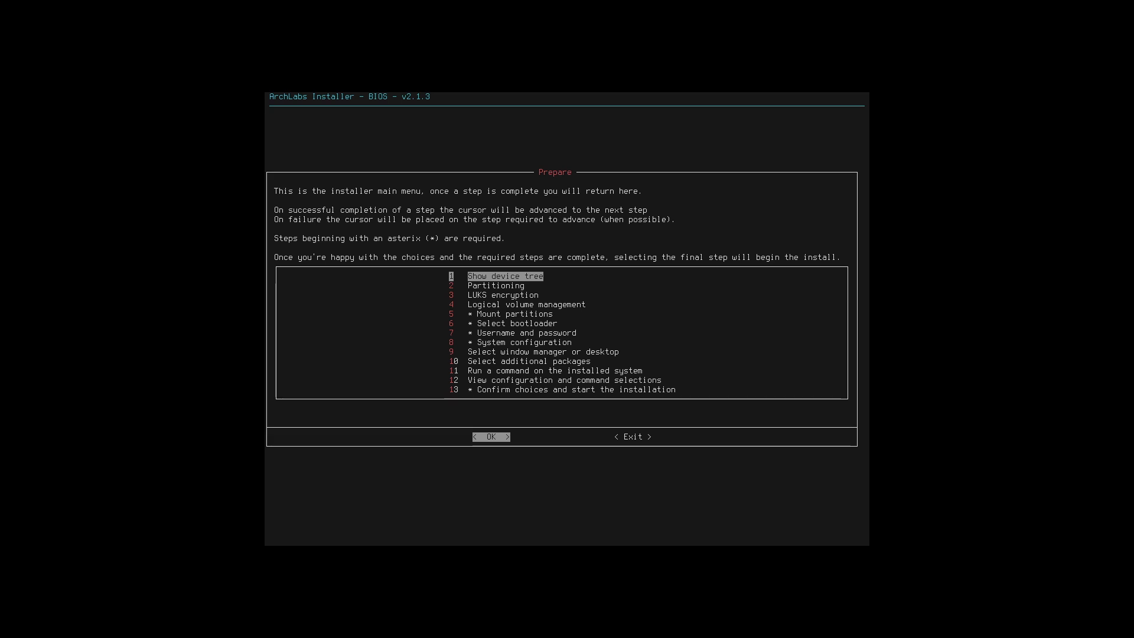
- Review the disk's device tree from the installer main menu
{"action": "key", "text": "Return"}
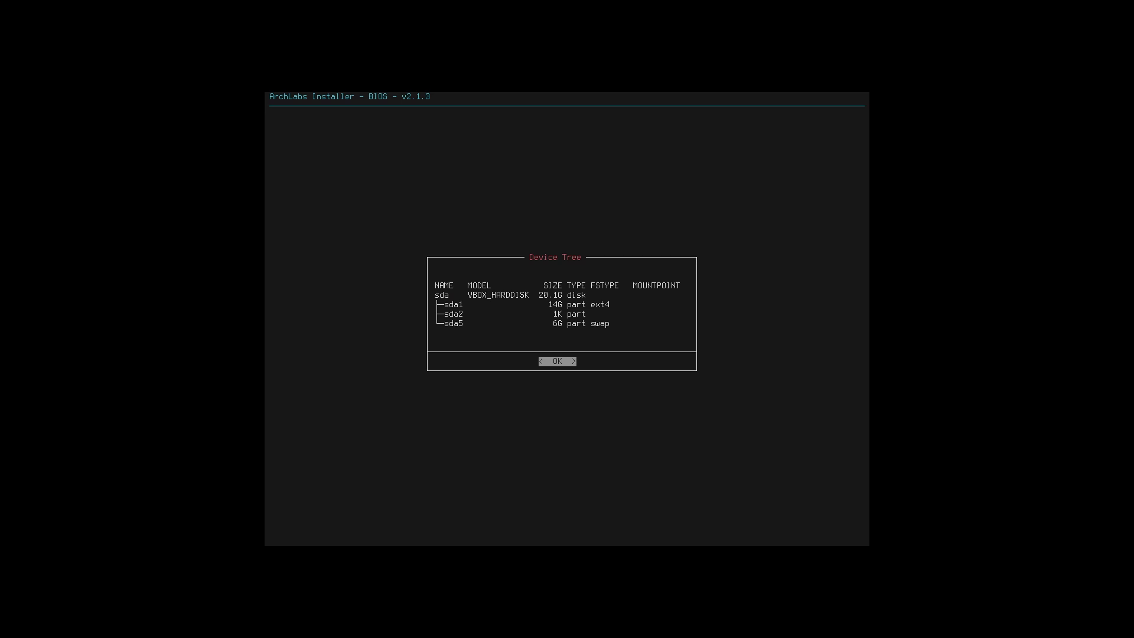
{"action": "key", "text": "Return"}
- Auto-partition the whole sda disk, accepting the data warning and confirming the destructive partitioning
{"action": "key", "text": "Return"}
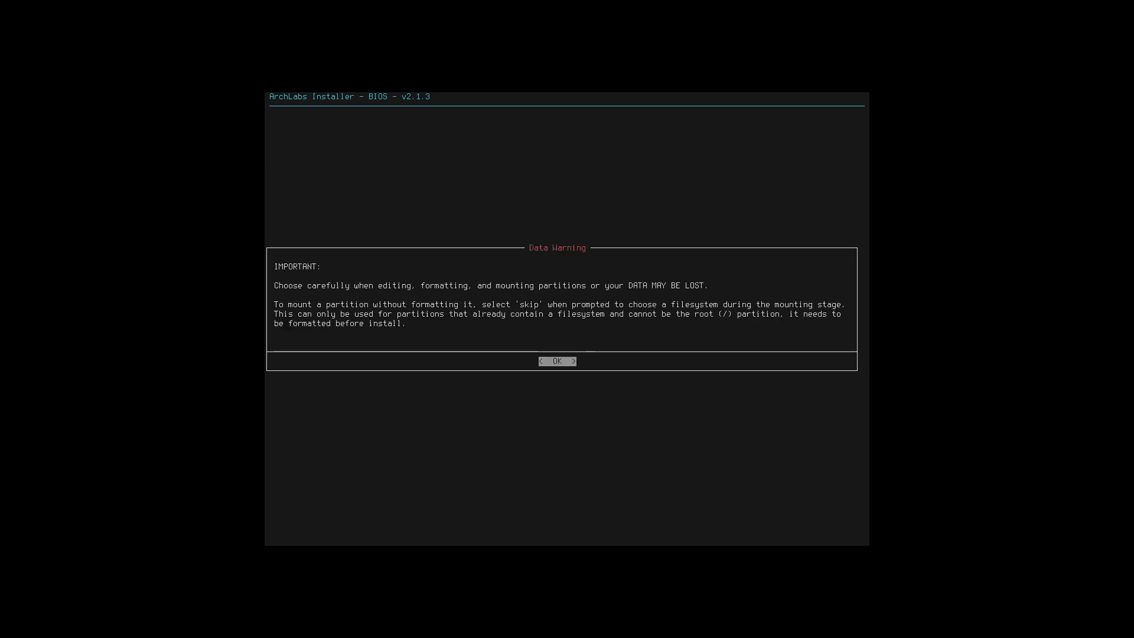
{"action": "key", "text": "Return"}
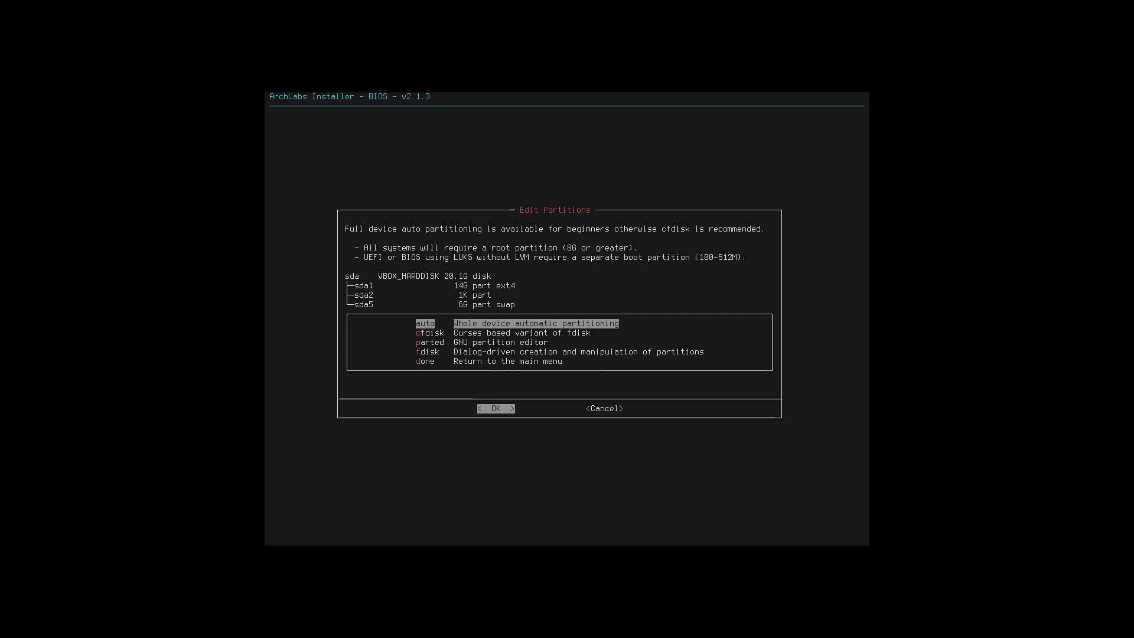
{"action": "key", "text": "Down"}
{"action": "key", "text": "Down"}
{"action": "key", "text": "Down"}
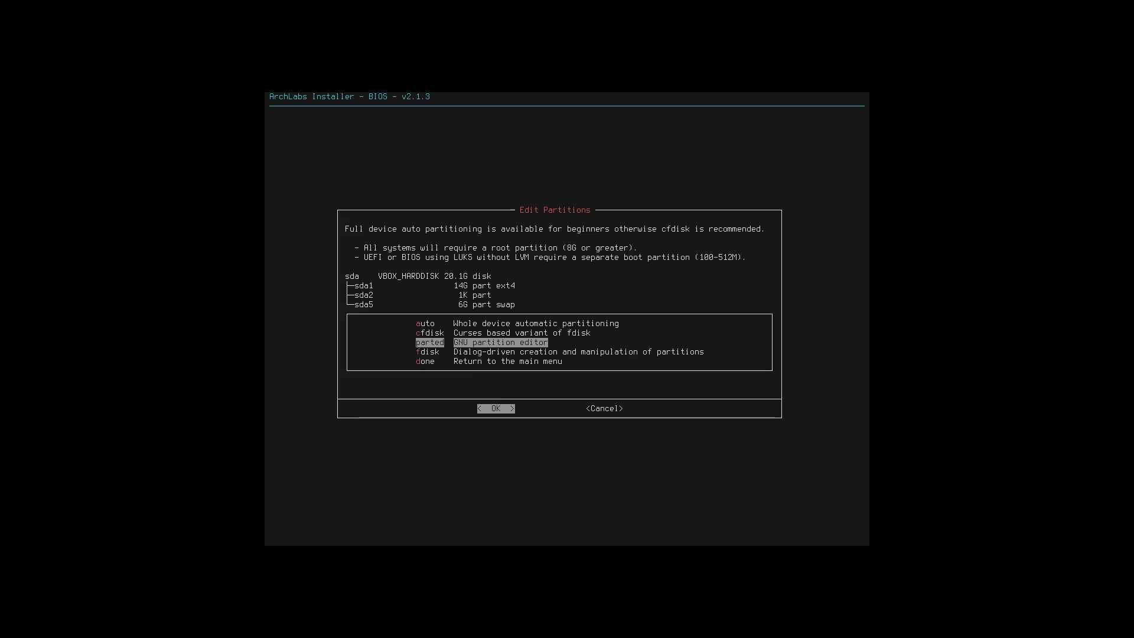
{"action": "key", "text": "Down"}
{"action": "key", "text": "Up"}
{"action": "key", "text": "Up"}
{"action": "key", "text": "Up"}
{"action": "key", "text": "Up"}
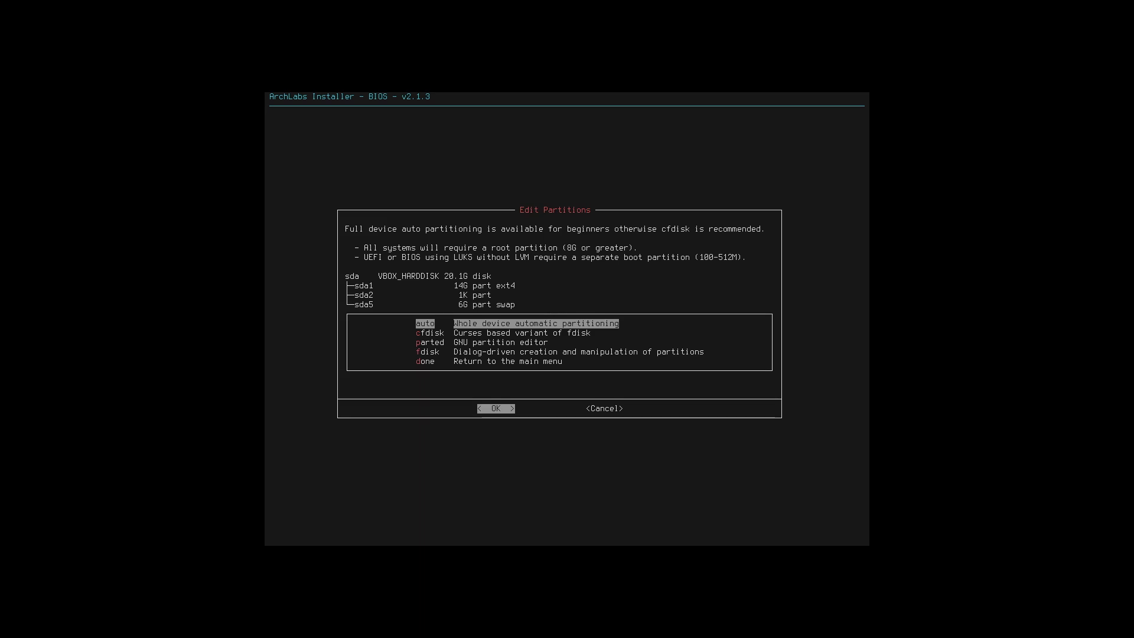
{"action": "key", "text": "Return"}
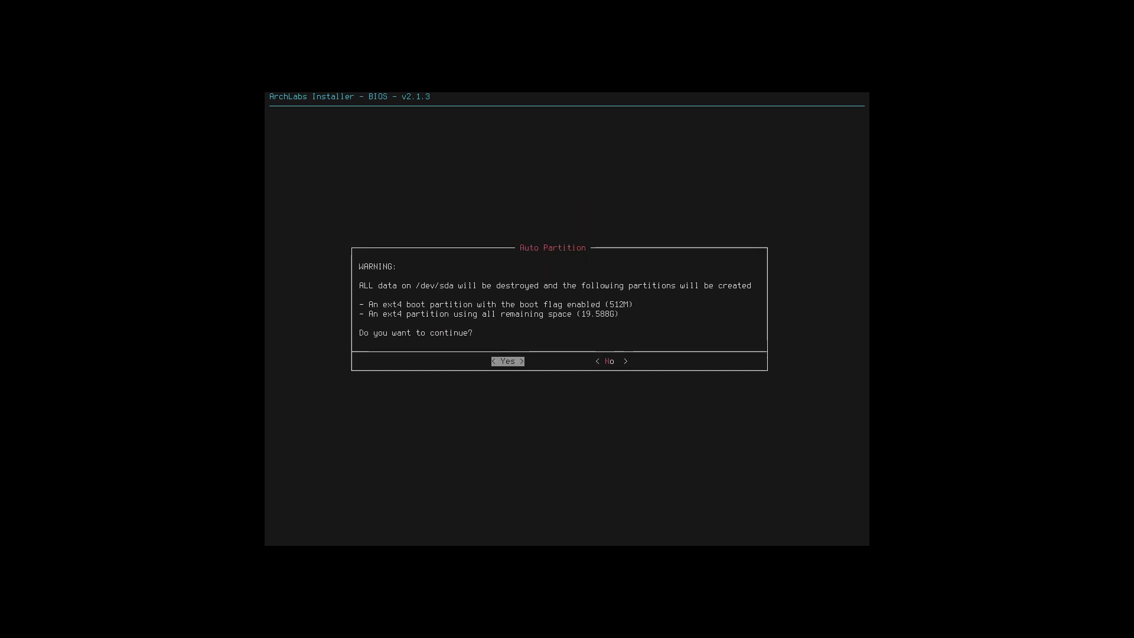
{"action": "key", "text": "Return"}
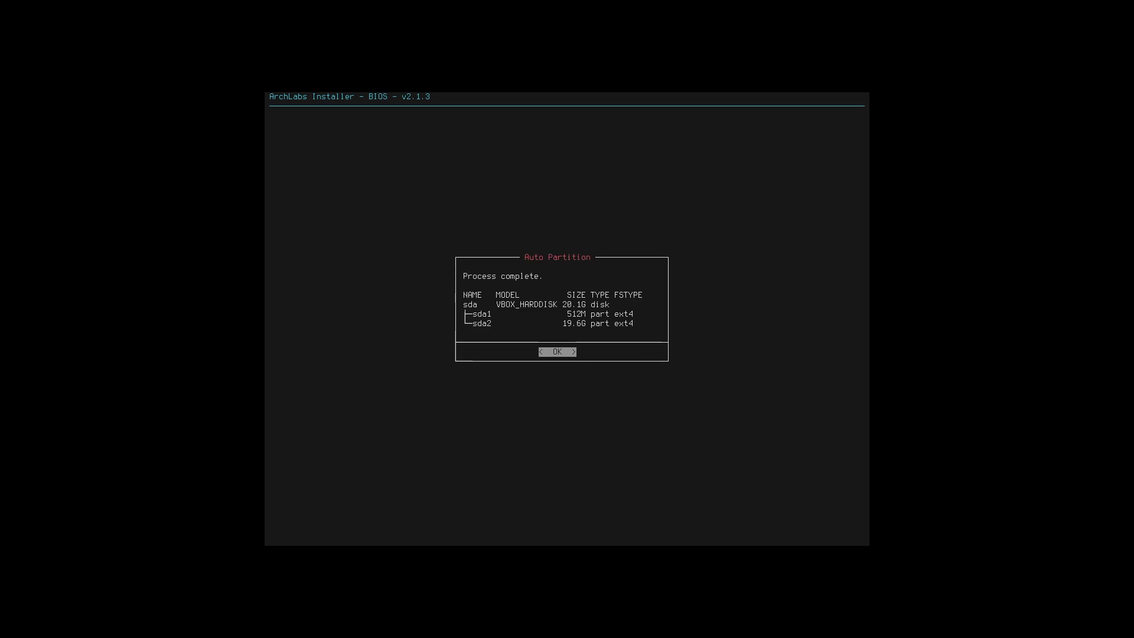
{"action": "key", "text": "Return"}
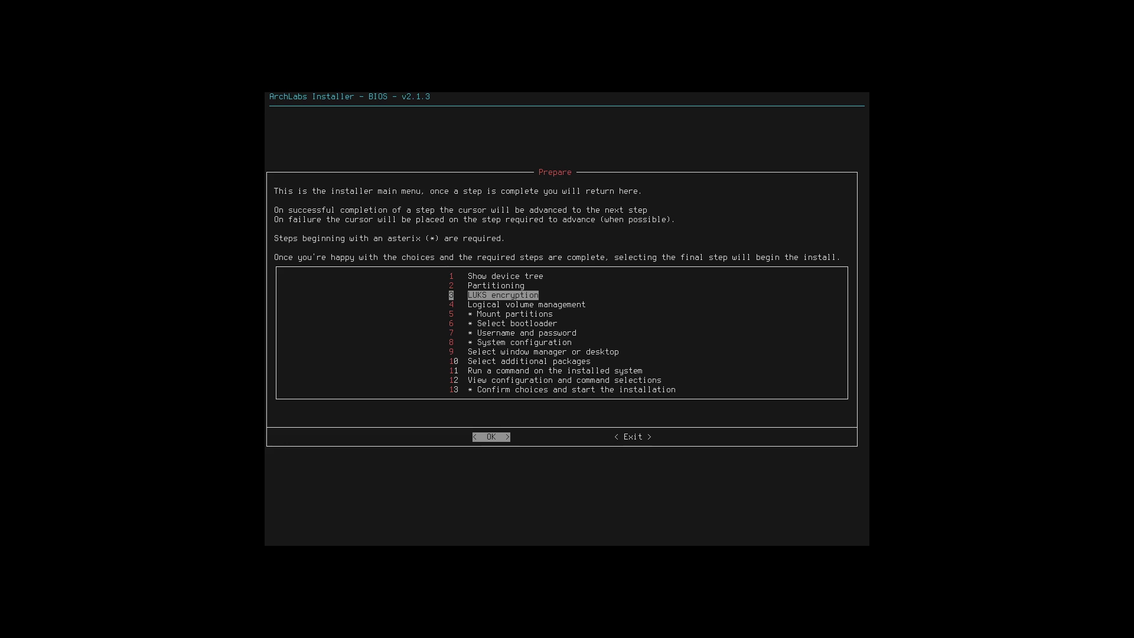
- Mount the partitions, choosing a swapfile with a size of 5992M
{"action": "key", "text": "Down"}
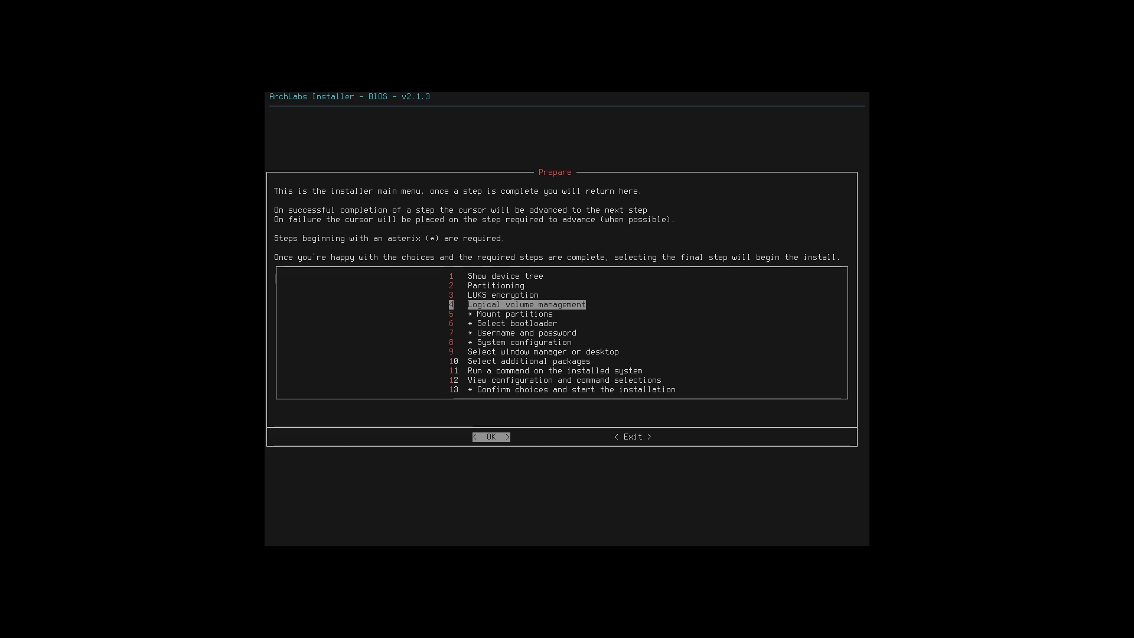
{"action": "key", "text": "Down"}
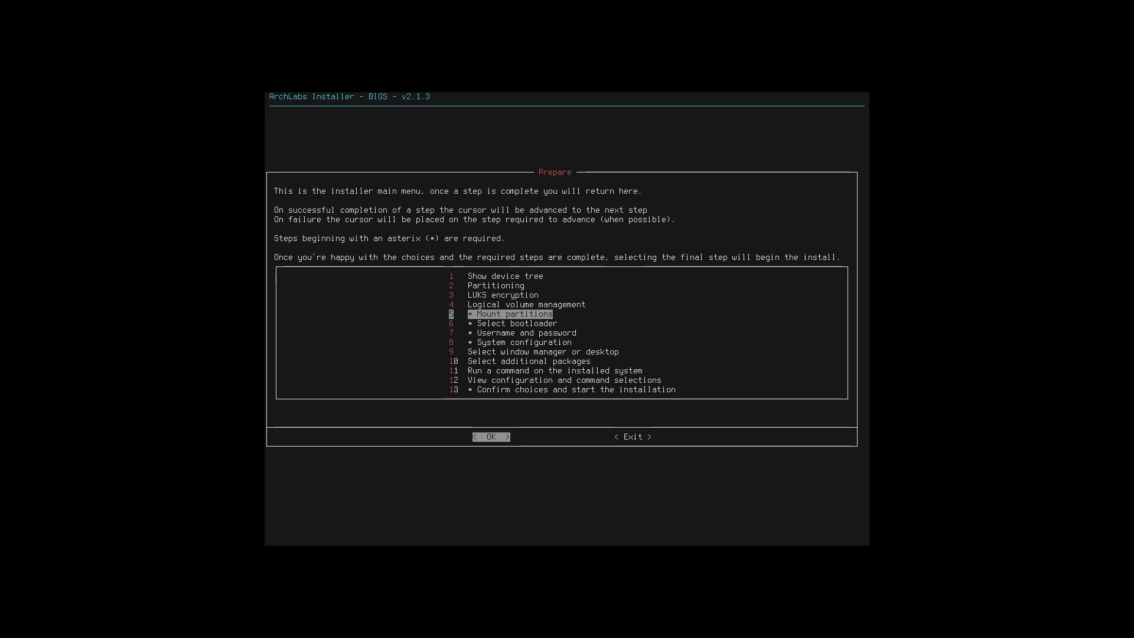
{"action": "key", "text": "Return"}
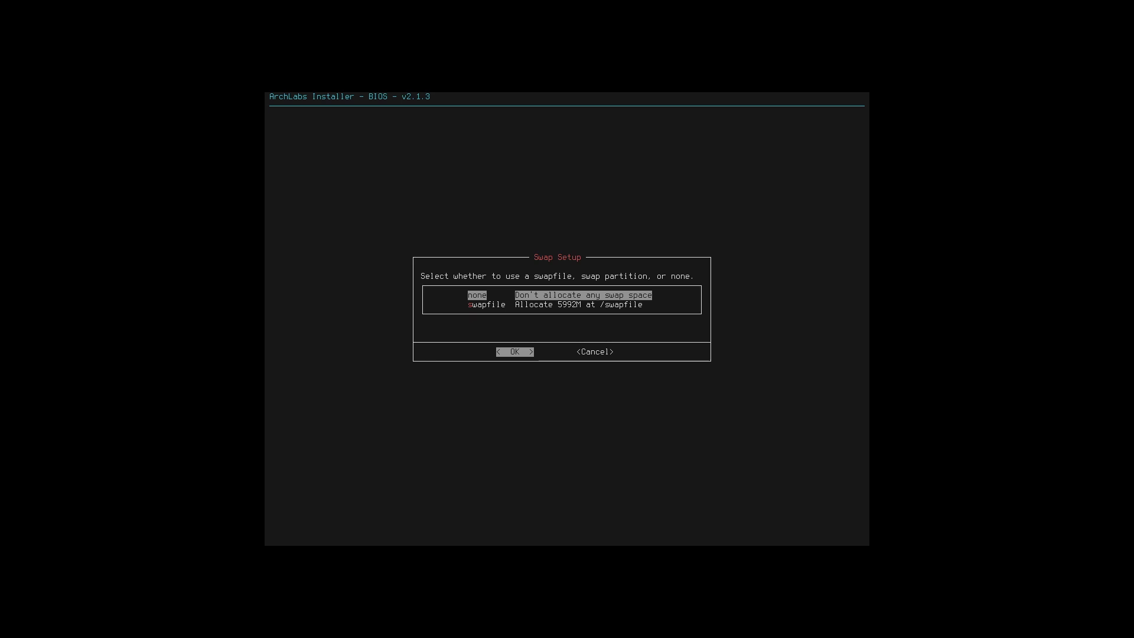
{"action": "key", "text": "Down"}
{"action": "key", "text": "Up"}
{"action": "key", "text": "Down"}
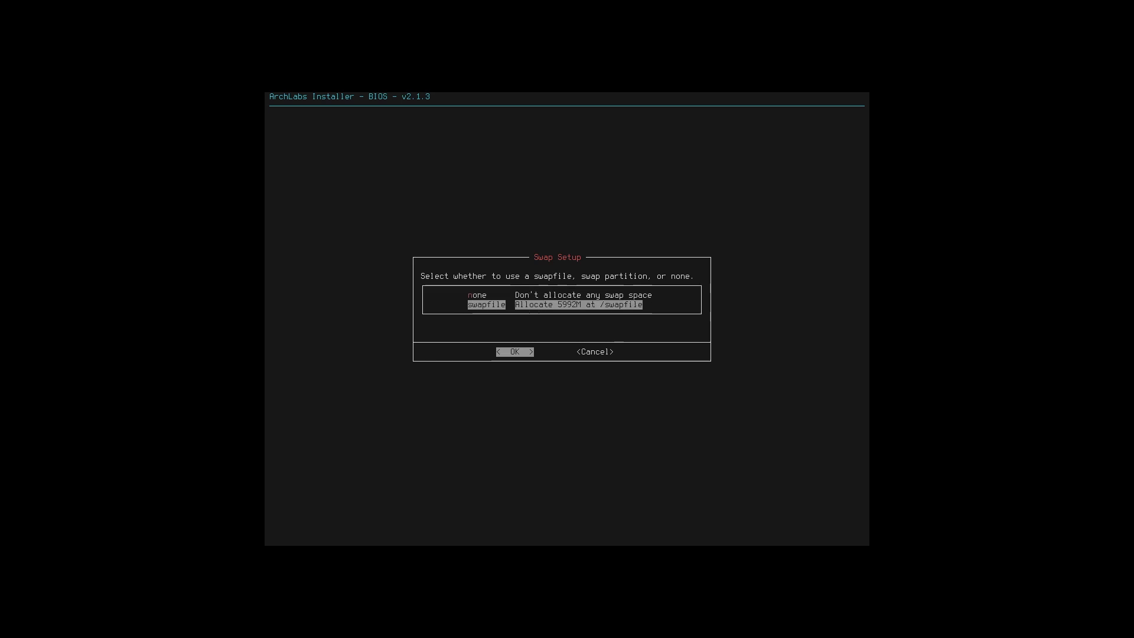
{"action": "key", "text": "Return"}
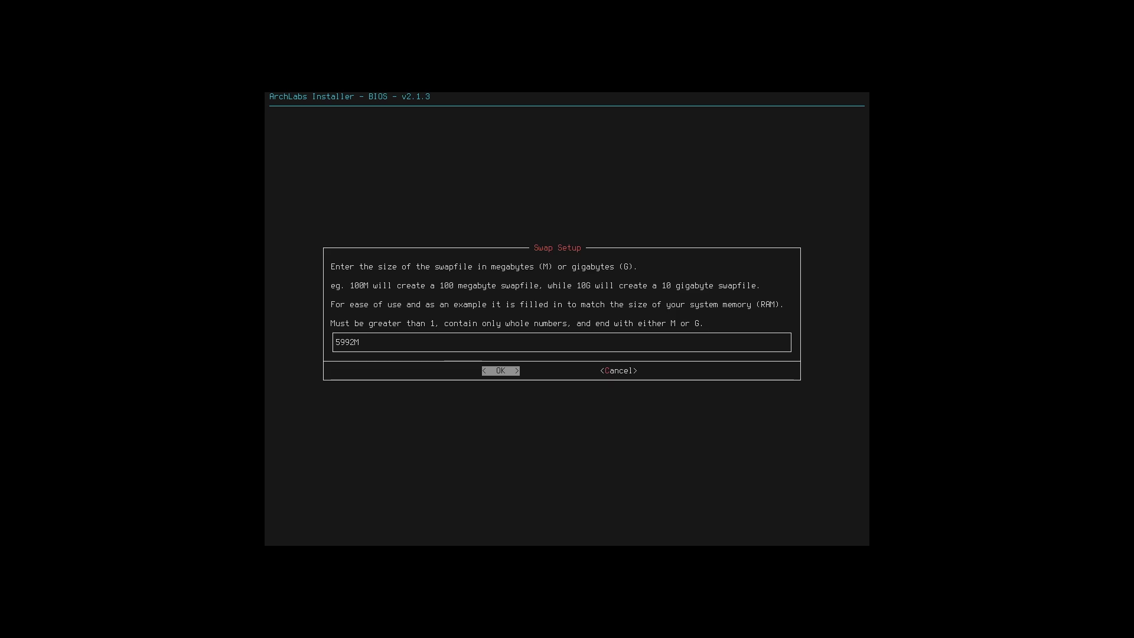
{"action": "key", "text": "Return"}
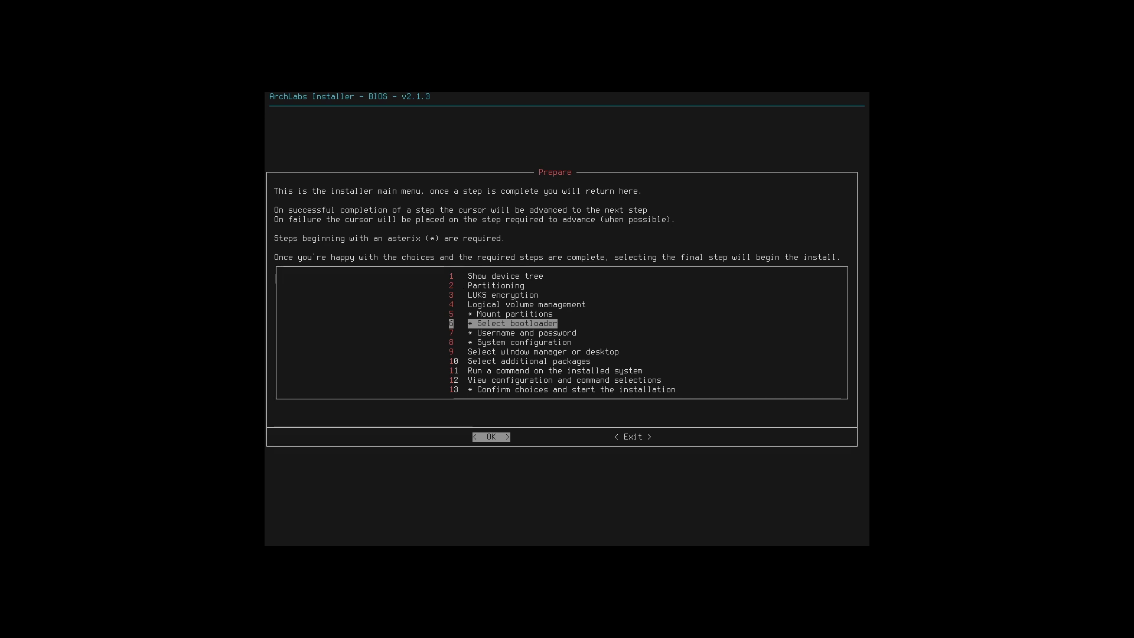
- Select grub as the BIOS bootloader
{"action": "key", "text": "Return"}
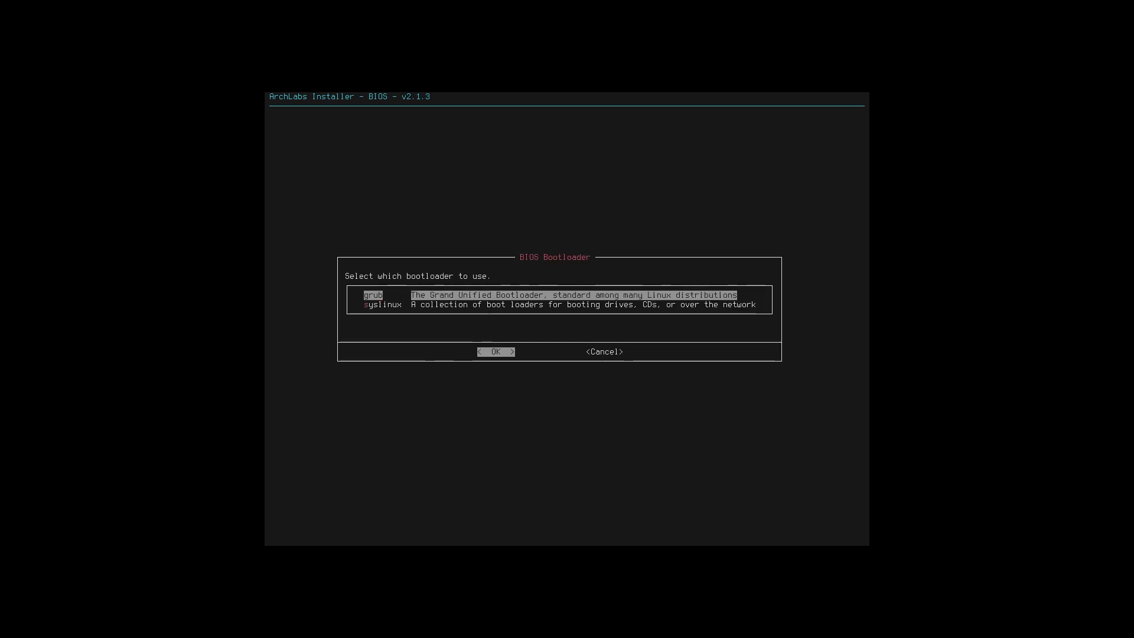
{"action": "key", "text": "Down"}
{"action": "key", "text": "Up"}
{"action": "key", "text": "Down"}
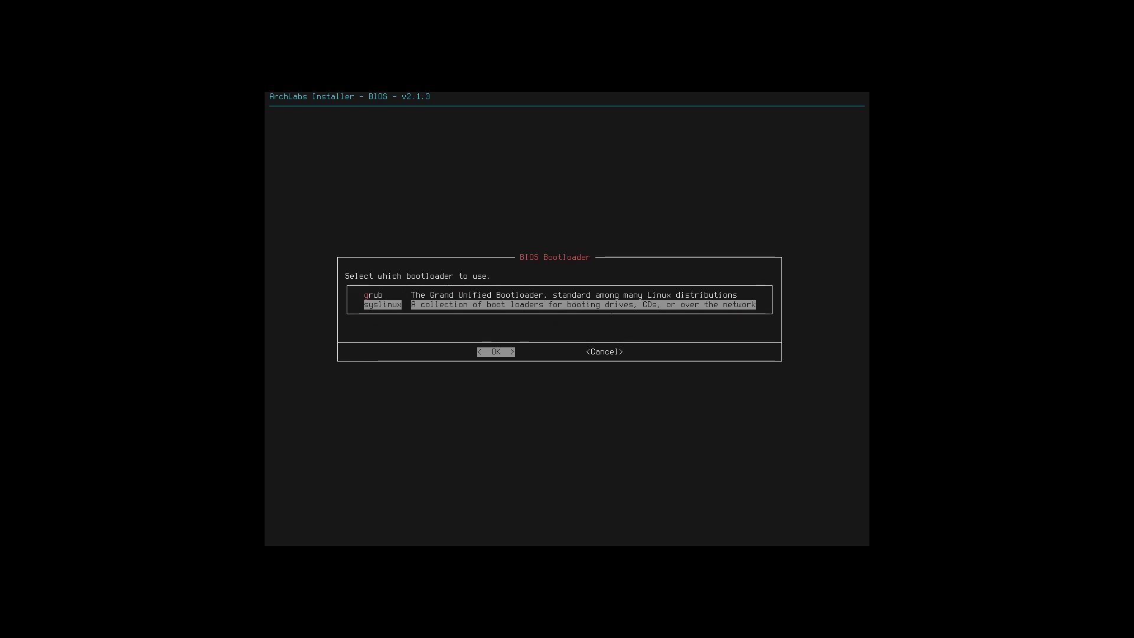
{"action": "key", "text": "Up"}
{"action": "key", "text": "Return"}
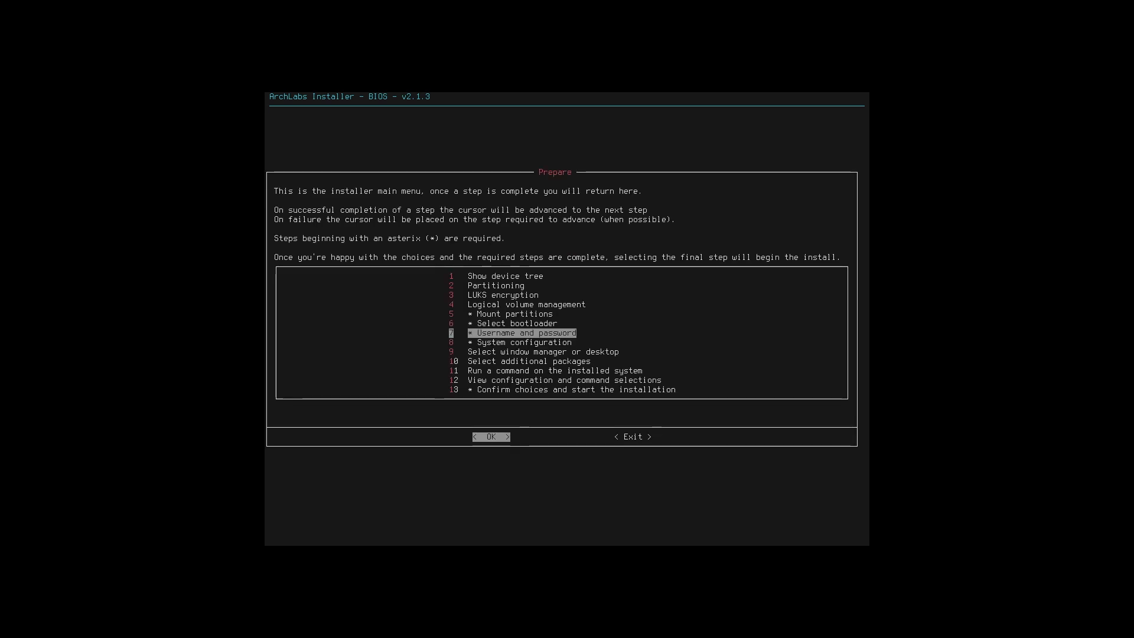
- Open the user account setup and set the username to archlabs
{"action": "key", "text": "Return"}
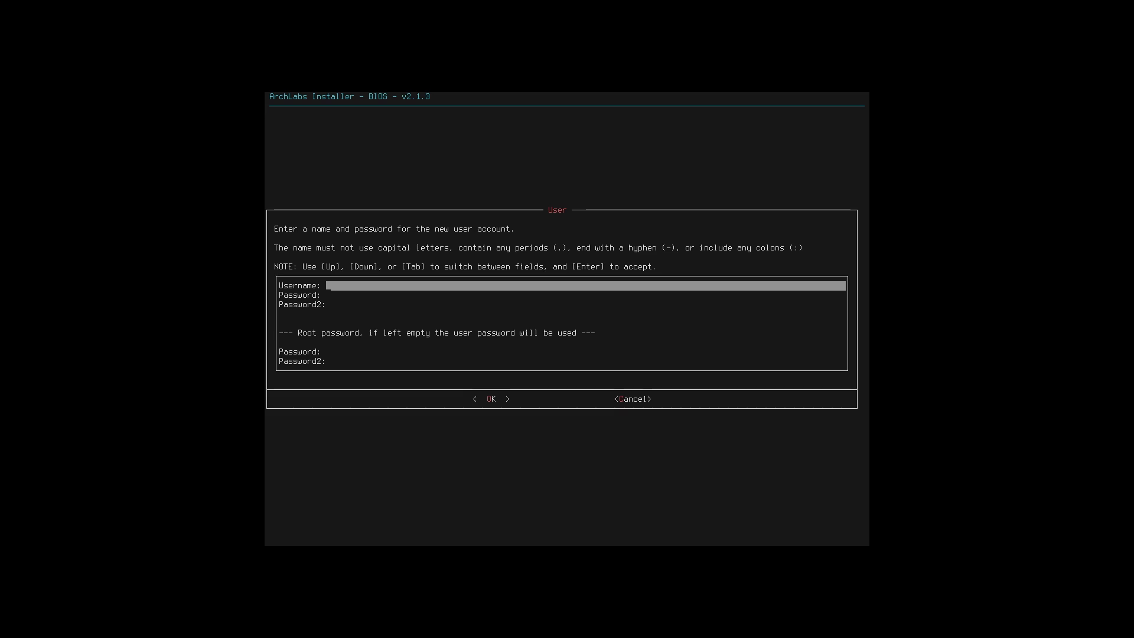
{"action": "type", "text": "archlabs"}
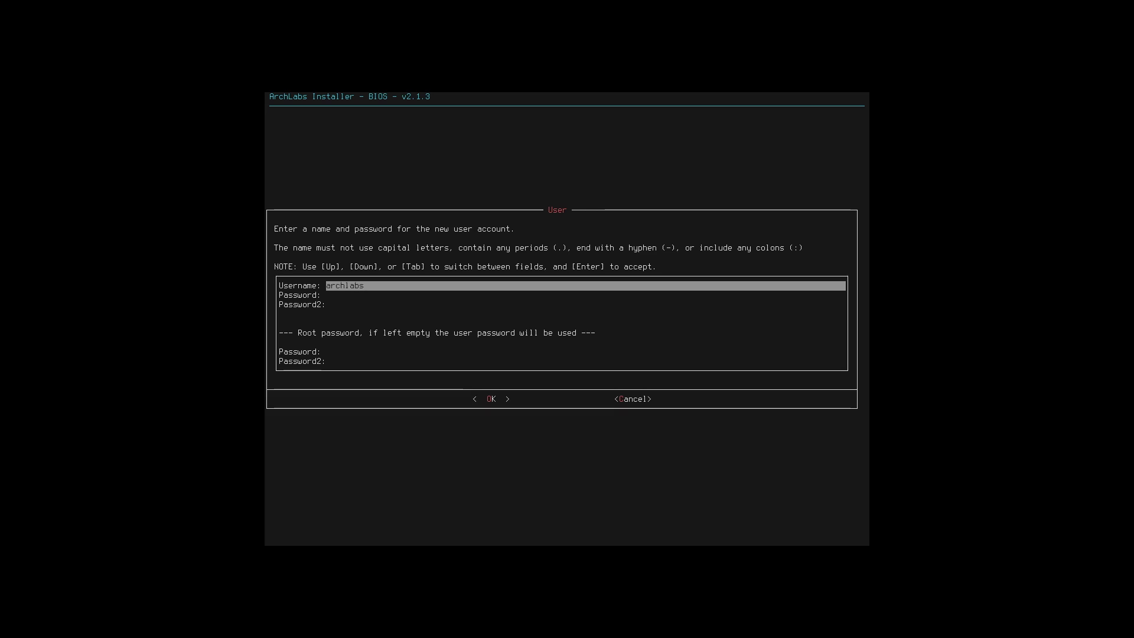
{"action": "key", "text": "Tab"}
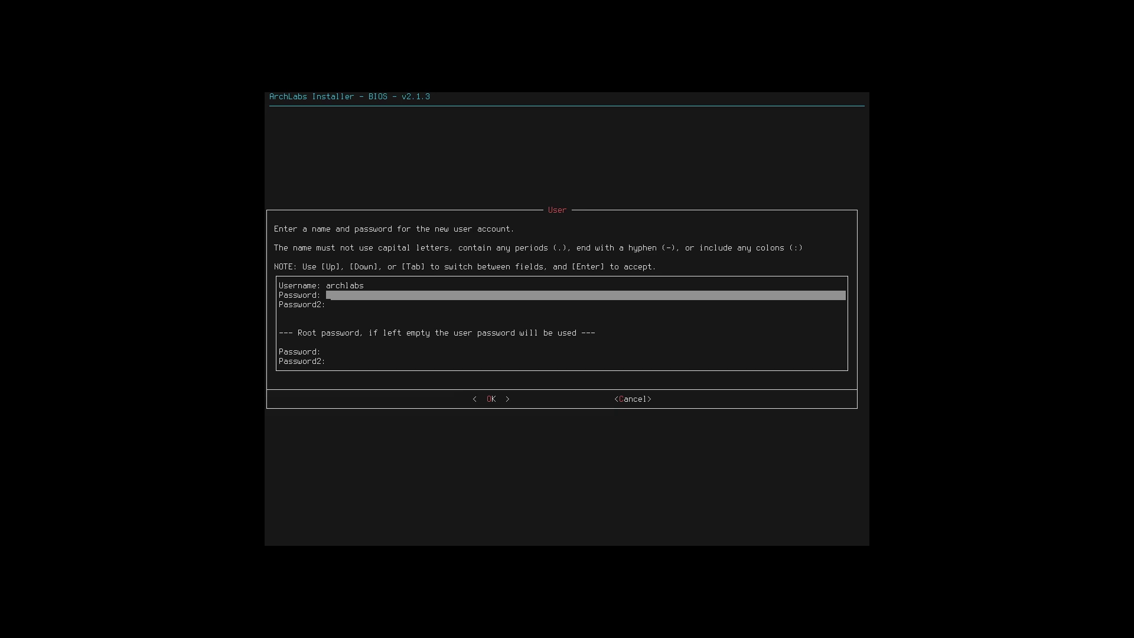
- Enter and confirm the user password, leave the root password empty, and accept the account
{"action": "type", "text": "***"}
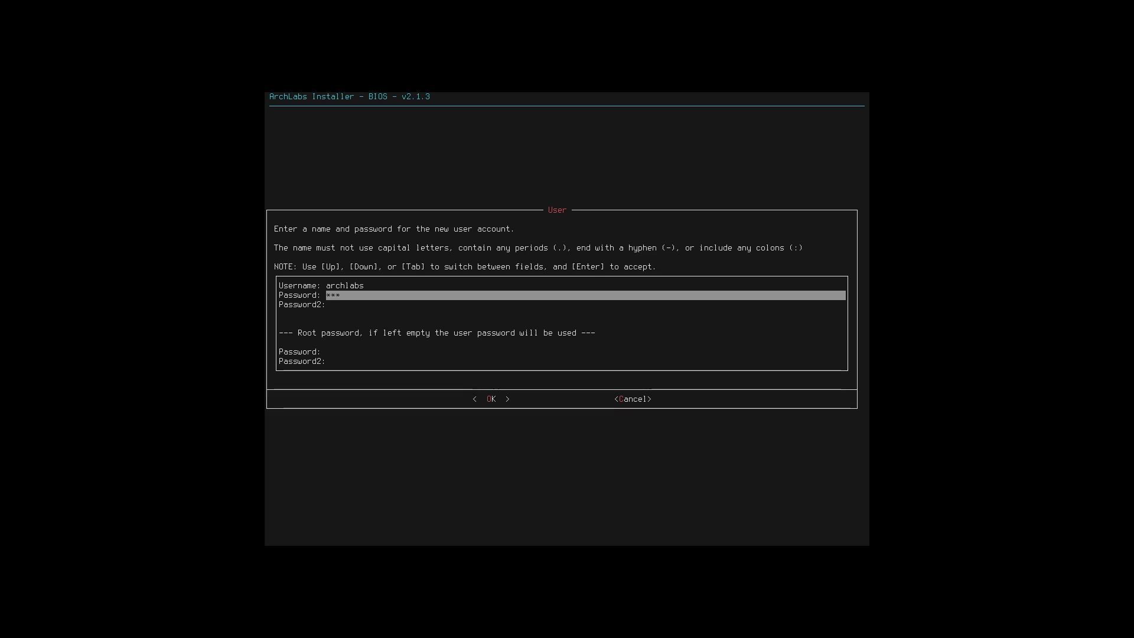
{"action": "key", "text": "Tab"}
{"action": "type", "text": "**"}
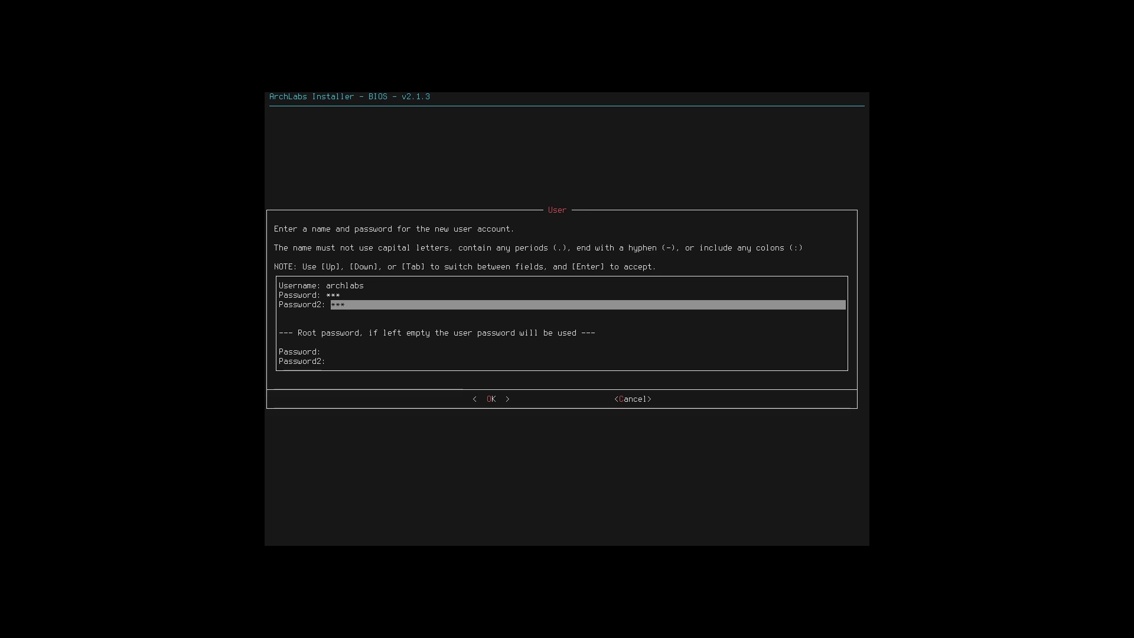
{"action": "key", "text": "Down"}
{"action": "key", "text": "Down"}
{"action": "key", "text": "Down"}
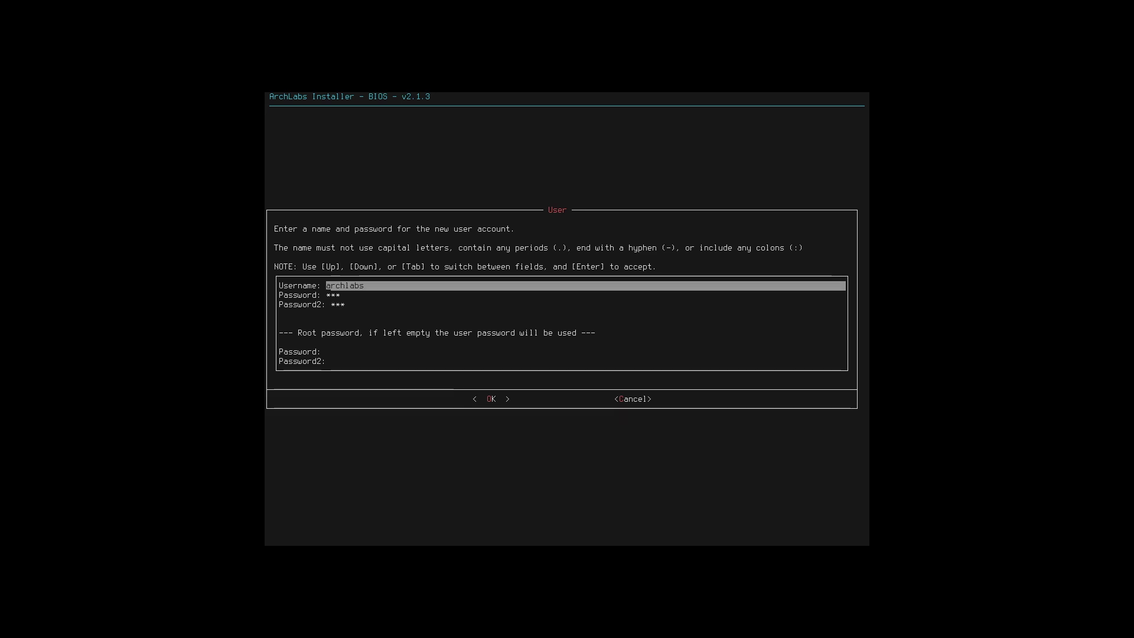
{"action": "key", "text": "Down"}
{"action": "key", "text": "Down"}
{"action": "key", "text": "Down"}
{"action": "key", "text": "Down"}
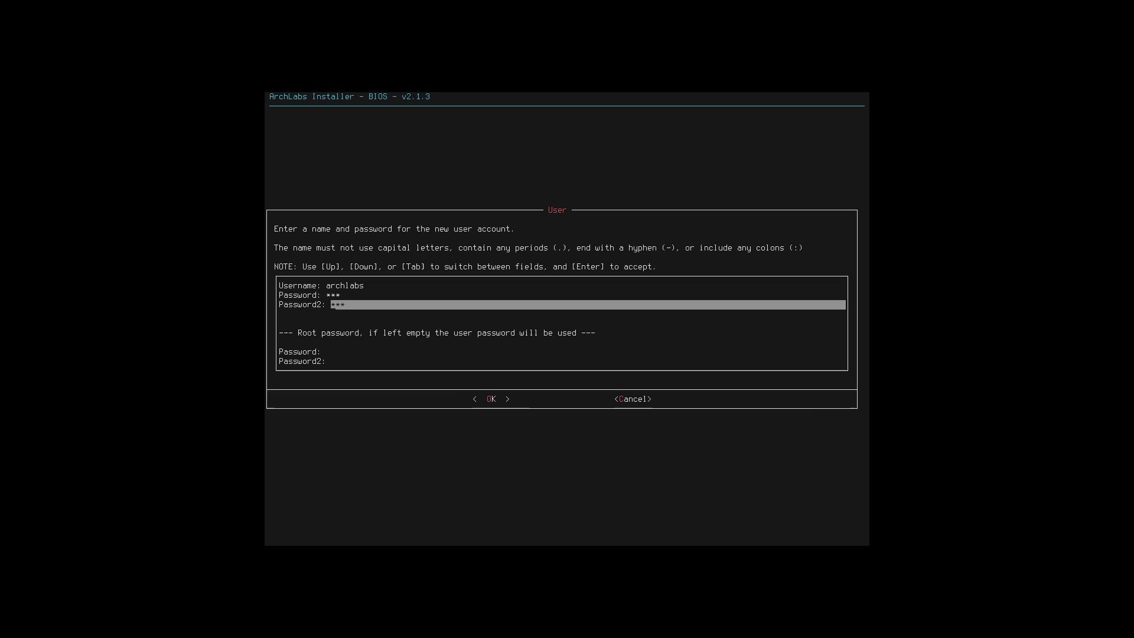
{"action": "key", "text": "Tab"}
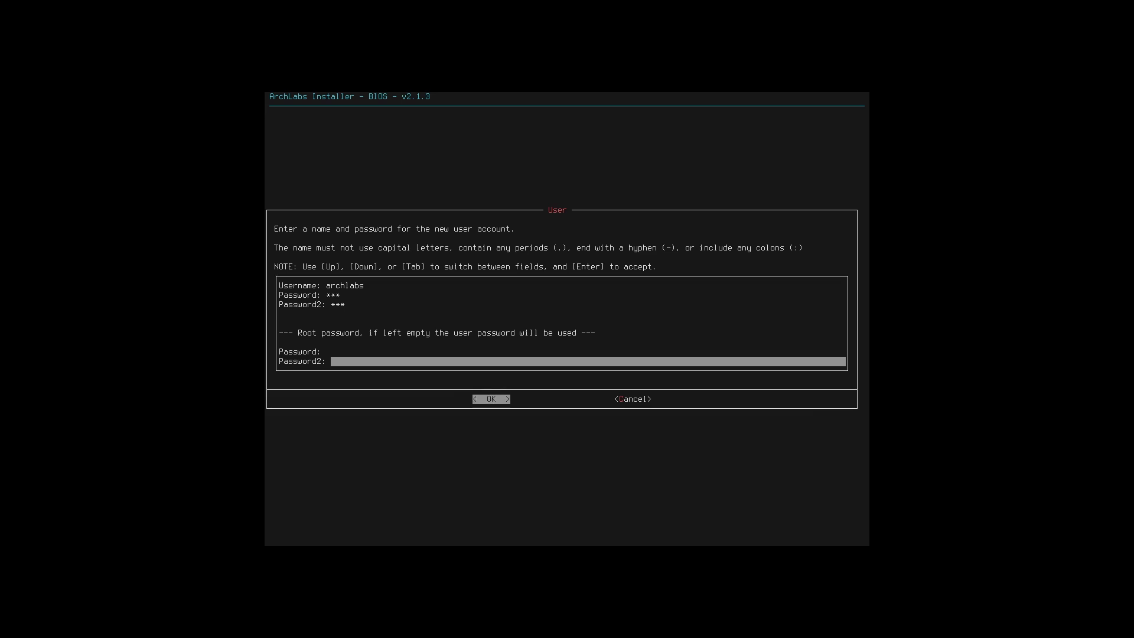
{"action": "key", "text": "Return"}
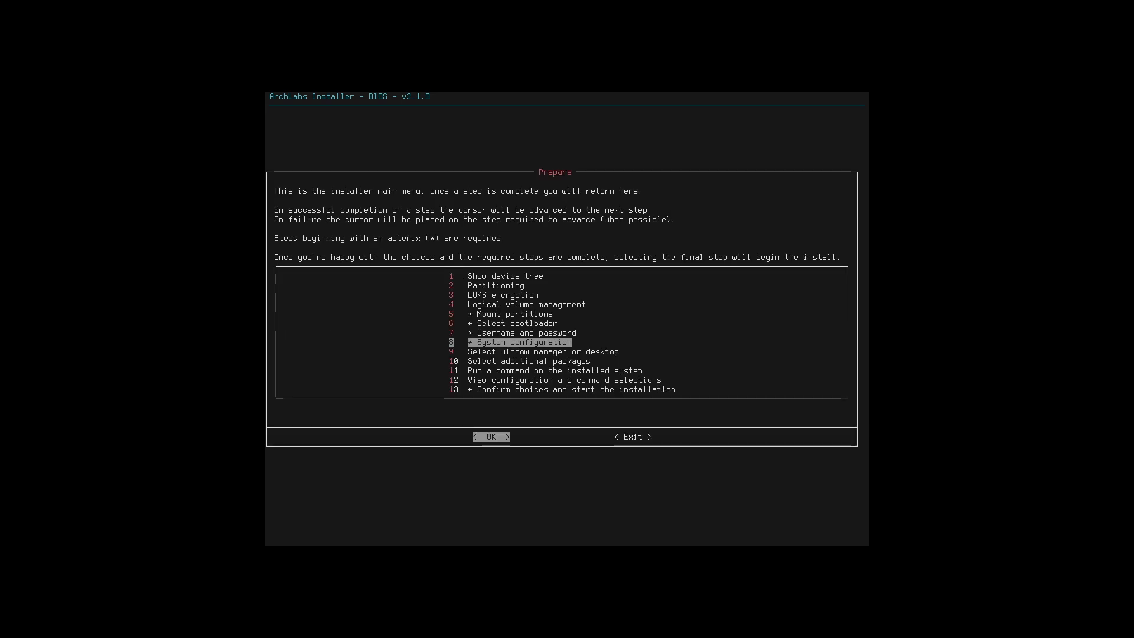
- Start system configuration, choose bash as the shell, and accept archlabs as the hostname
{"action": "key", "text": "Return"}
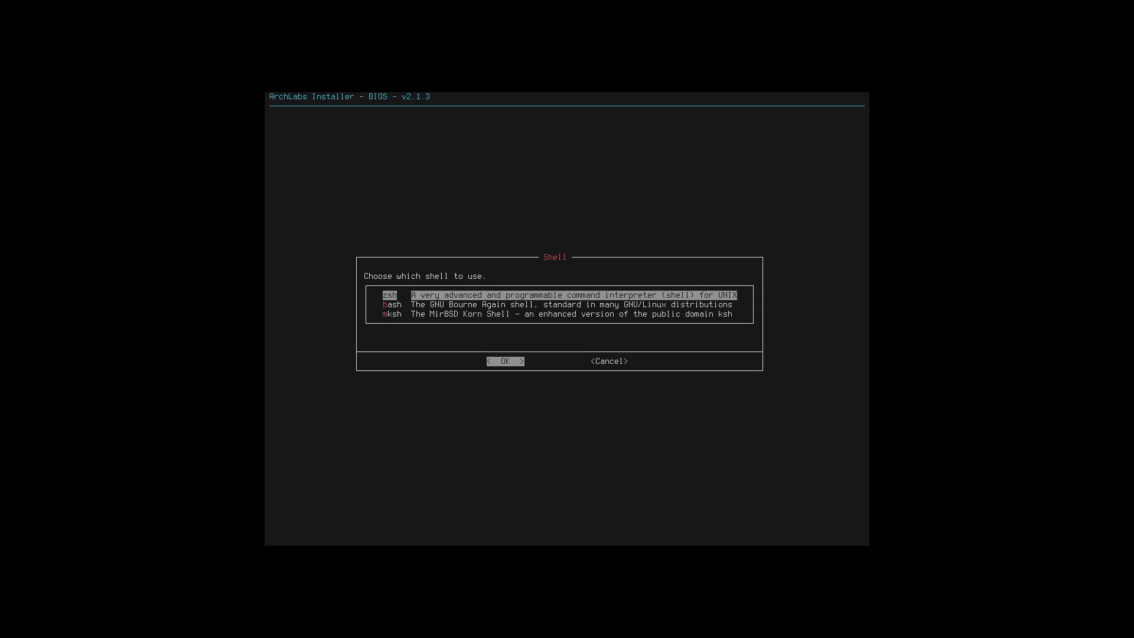
{"action": "key", "text": "Down"}
{"action": "key", "text": "Down"}
{"action": "key", "text": "Up"}
{"action": "key", "text": "Return"}
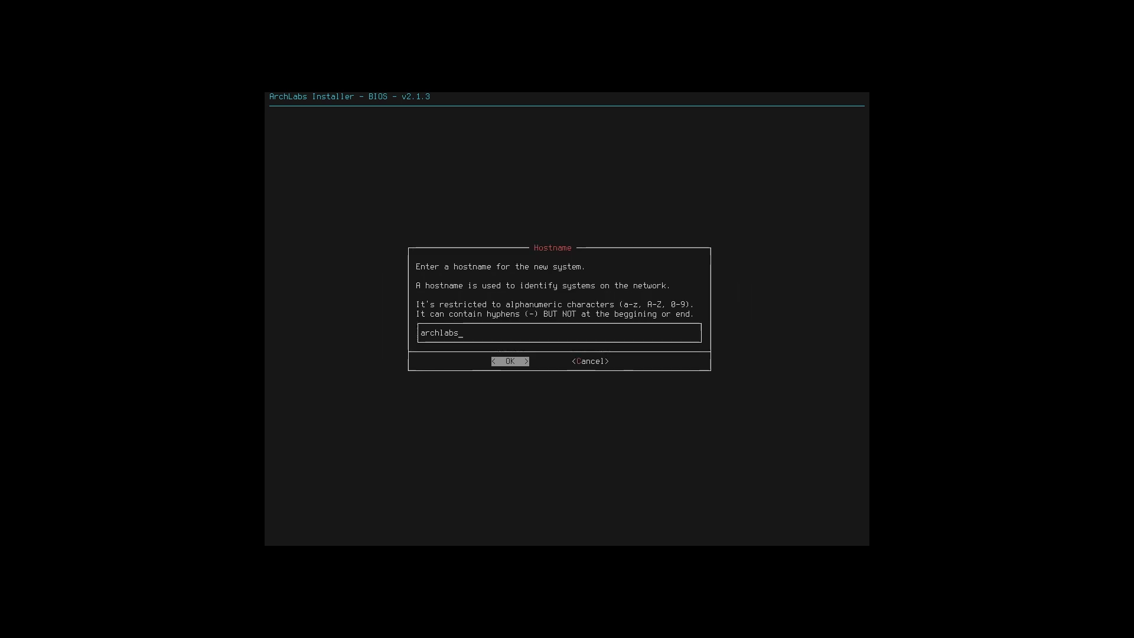
{"action": "key", "text": "Return"}
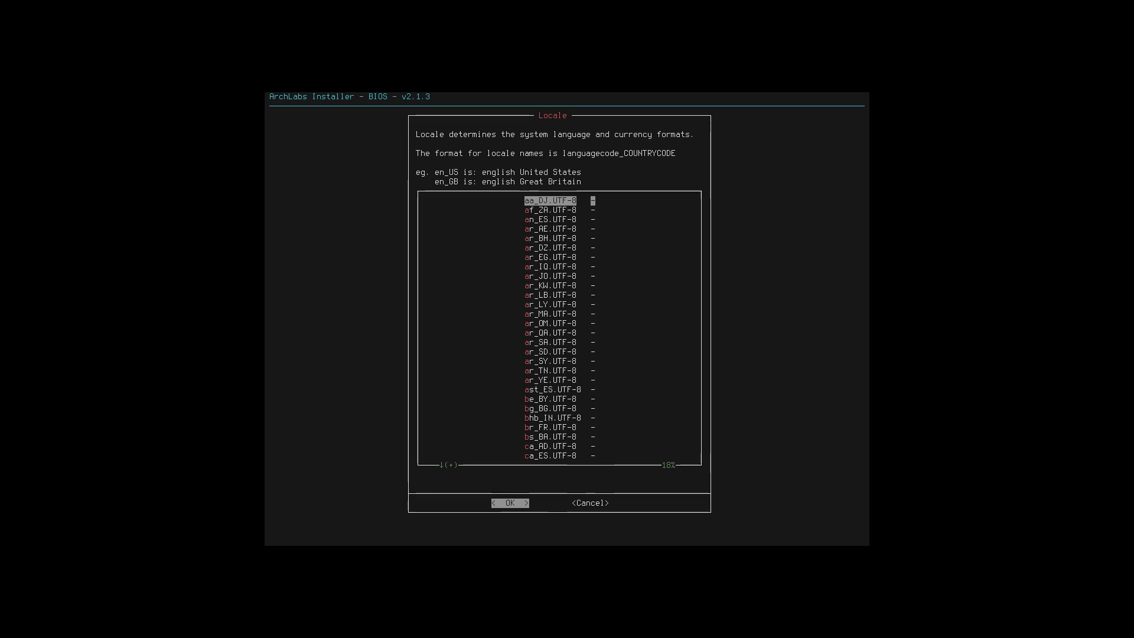
- Choose en_US.UTF-8 as the system locale
{"action": "key", "text": "n"}
{"action": "key", "text": "e"}
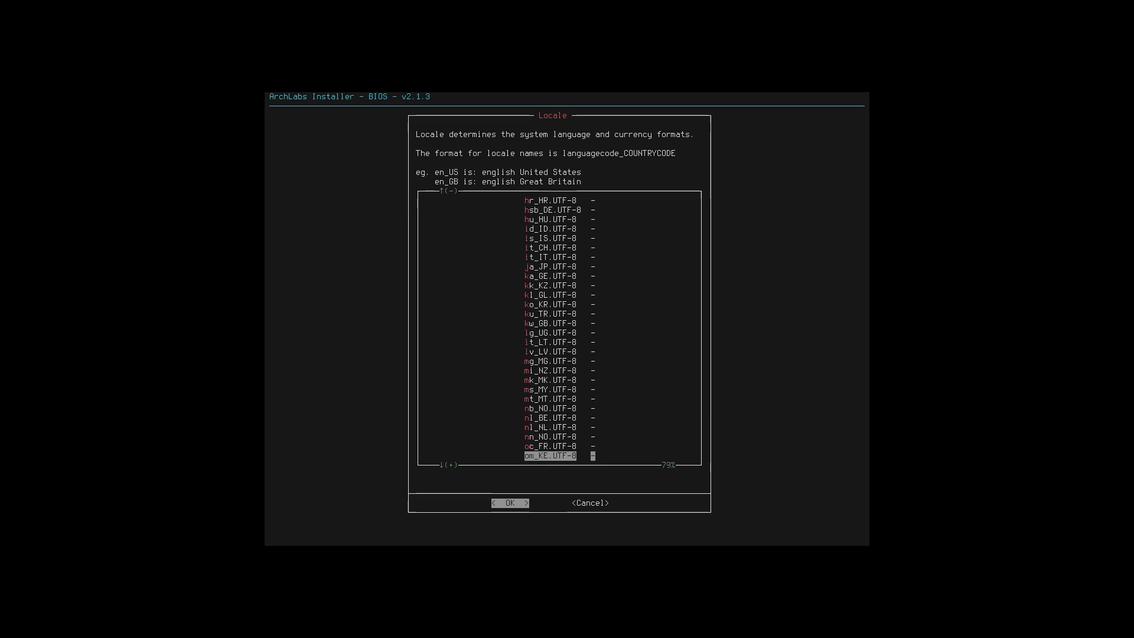
{"action": "key", "text": "Down"}
{"action": "key", "text": "Down"}
{"action": "key", "text": "Down"}
{"action": "key", "text": "Down"}
{"action": "key", "text": "Down"}
{"action": "key", "text": "Down"}
{"action": "key", "text": "Down"}
{"action": "key", "text": "Down"}
{"action": "key", "text": "Down"}
{"action": "key", "text": "Down"}
{"action": "key", "text": "Down"}
{"action": "key", "text": "Down"}
{"action": "key", "text": "Down"}
{"action": "key", "text": "Down"}
{"action": "key", "text": "Down"}
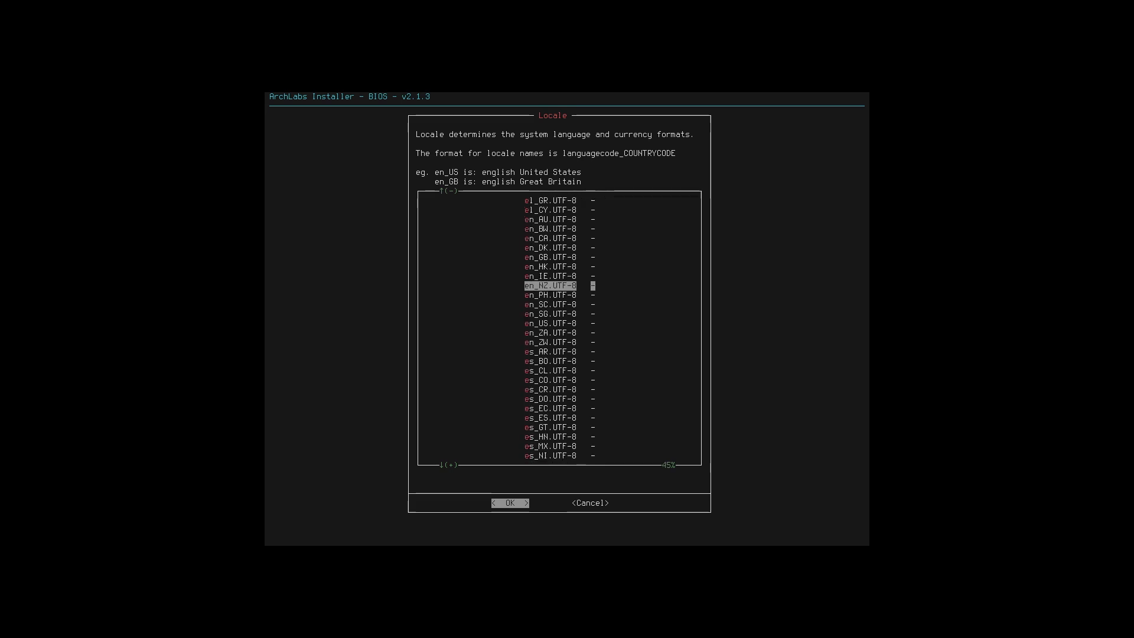
{"action": "key", "text": "Down"}
{"action": "key", "text": "Down"}
{"action": "key", "text": "Down"}
{"action": "key", "text": "Down"}
{"action": "key", "text": "Down"}
{"action": "key", "text": "Down"}
{"action": "key", "text": "Down"}
{"action": "key", "text": "Down"}
{"action": "key", "text": "Down"}
{"action": "key", "text": "Down"}
{"action": "key", "text": "Down"}
{"action": "key", "text": "Down"}
{"action": "key", "text": "Down"}
{"action": "key", "text": "Down"}
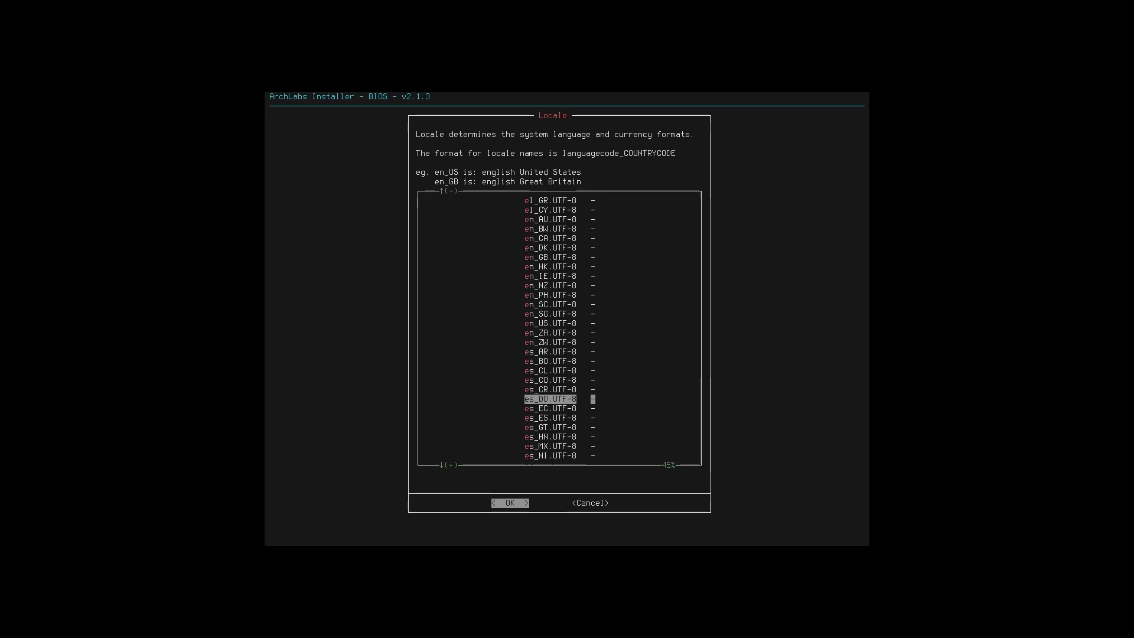
{"action": "key", "text": "Down"}
{"action": "key", "text": "Down"}
{"action": "key", "text": "Down"}
{"action": "key", "text": "Down"}
{"action": "key", "text": "Down"}
{"action": "key", "text": "Down"}
{"action": "key", "text": "Down"}
{"action": "key", "text": "Down"}
{"action": "key", "text": "Down"}
{"action": "key", "text": "Down"}
{"action": "key", "text": "Down"}
{"action": "key", "text": "Down"}
{"action": "key", "text": "Down"}
{"action": "key", "text": "Down"}
{"action": "key", "text": "Down"}
{"action": "key", "text": "Down"}
{"action": "key", "text": "Down"}
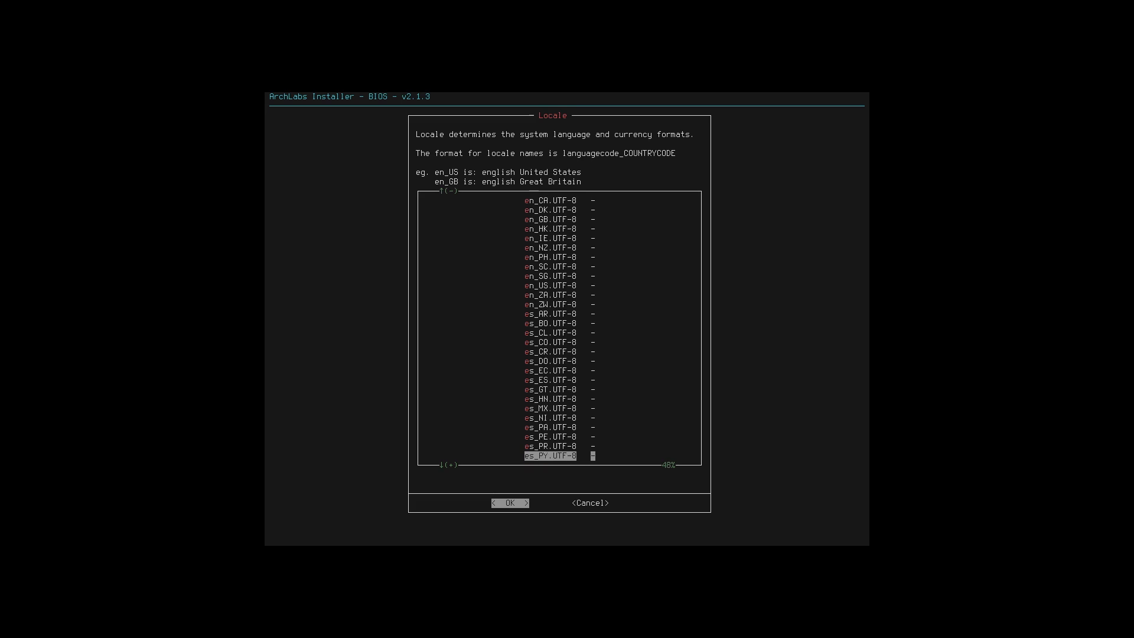
{"action": "key", "text": "Up"}
{"action": "key", "text": "Up"}
{"action": "key", "text": "Up"}
{"action": "key", "text": "Up"}
{"action": "key", "text": "Up"}
{"action": "key", "text": "Up"}
{"action": "key", "text": "Up"}
{"action": "key", "text": "Up"}
{"action": "key", "text": "Up"}
{"action": "key", "text": "Up"}
{"action": "key", "text": "Up"}
{"action": "key", "text": "Up"}
{"action": "key", "text": "Up"}
{"action": "key", "text": "Up"}
{"action": "key", "text": "Up"}
{"action": "key", "text": "Up"}
{"action": "key", "text": "Up"}
{"action": "key", "text": "Up"}
{"action": "key", "text": "Up"}
{"action": "key", "text": "Up"}
{"action": "key", "text": "Up"}
{"action": "key", "text": "Up"}
{"action": "key", "text": "Up"}
{"action": "key", "text": "Up"}
{"action": "key", "text": "Up"}
{"action": "key", "text": "Up"}
{"action": "key", "text": "Up"}
{"action": "key", "text": "Up"}
{"action": "key", "text": "Up"}
{"action": "key", "text": "Up"}
{"action": "key", "text": "Up"}
{"action": "key", "text": "Up"}
{"action": "key", "text": "Up"}
{"action": "key", "text": "Up"}
{"action": "key", "text": "Up"}
{"action": "key", "text": "Up"}
{"action": "key", "text": "Up"}
{"action": "key", "text": "Up"}
{"action": "key", "text": "Up"}
{"action": "key", "text": "Up"}
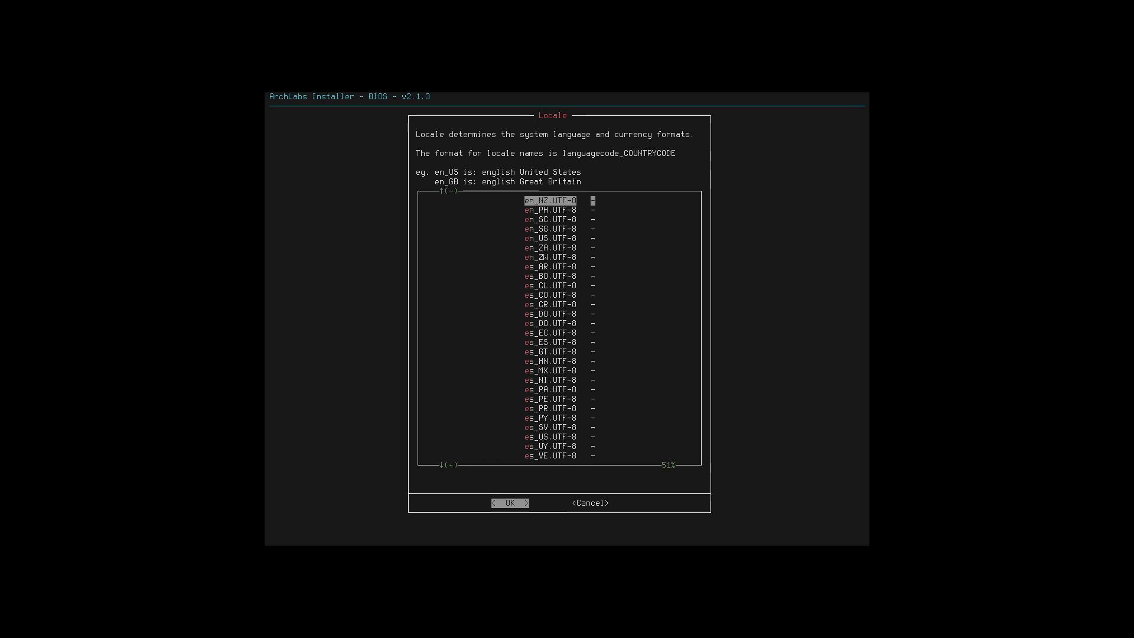
{"action": "key", "text": "Down"}
{"action": "key", "text": "Down"}
{"action": "key", "text": "Down"}
{"action": "key", "text": "Down"}
{"action": "key", "text": "Down"}
{"action": "key", "text": "Down"}
{"action": "key", "text": "Down"}
{"action": "key", "text": "Down"}
{"action": "key", "text": "Down"}
{"action": "key", "text": "Down"}
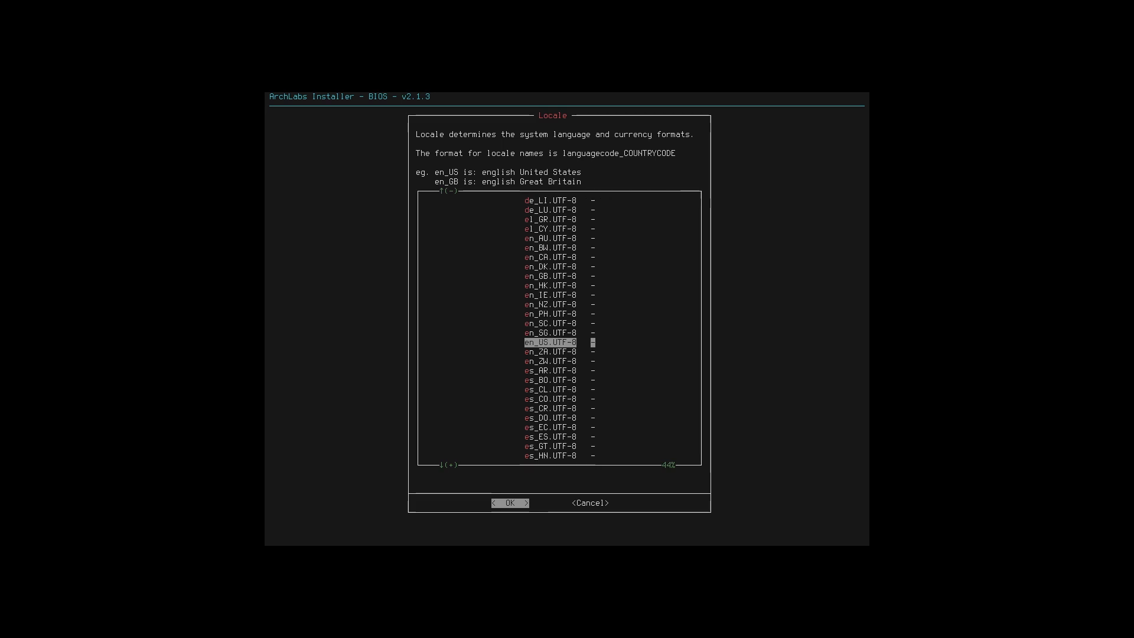
{"action": "key", "text": "Return"}
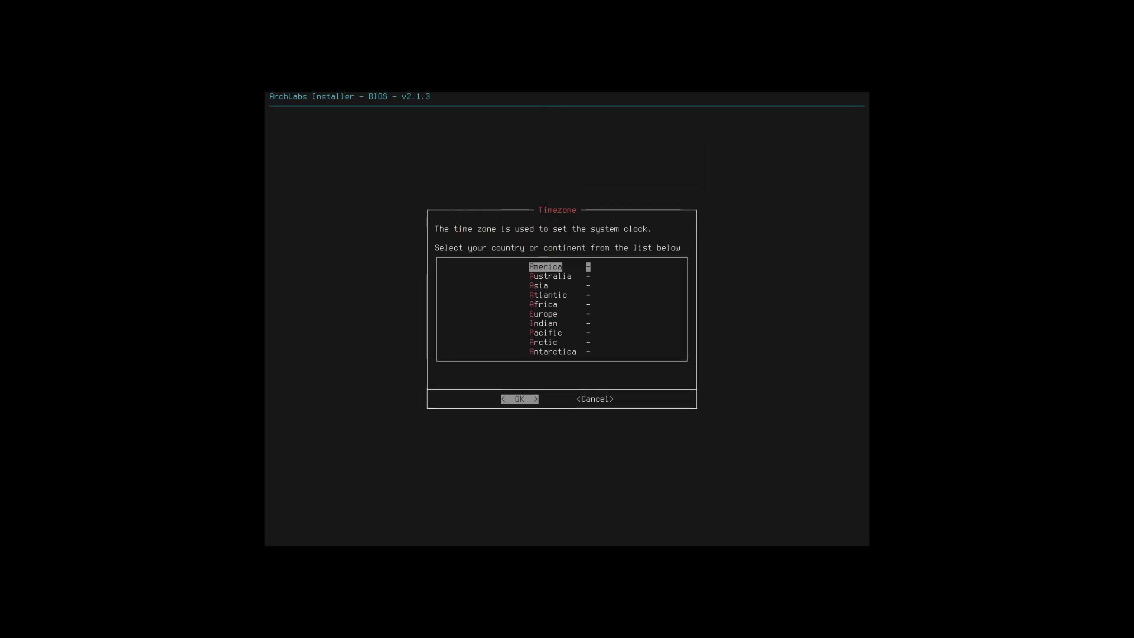
- Set the time zone to America with New_York as the nearest city
{"action": "key", "text": "Down"}
{"action": "key", "text": "Down"}
{"action": "key", "text": "Down"}
{"action": "key", "text": "Down"}
{"action": "key", "text": "Down"}
{"action": "key", "text": "Down"}
{"action": "key", "text": "Down"}
{"action": "key", "text": "Down"}
{"action": "key", "text": "Down"}
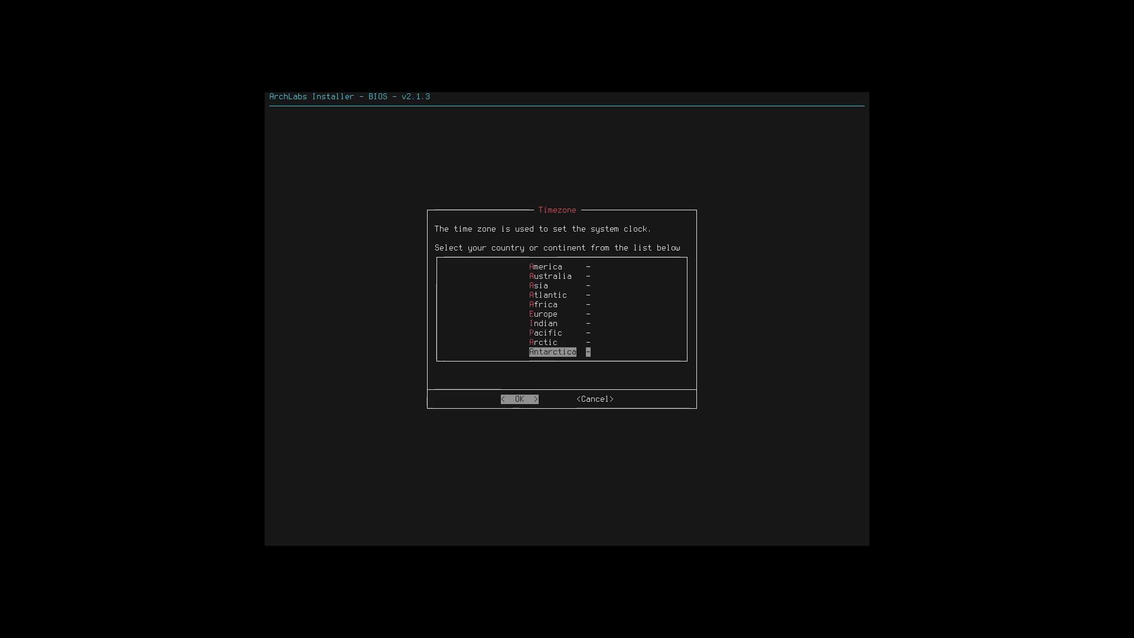
{"action": "key", "text": "Up"}
{"action": "key", "text": "Up"}
{"action": "key", "text": "Up"}
{"action": "key", "text": "Up"}
{"action": "key", "text": "Up"}
{"action": "key", "text": "Up"}
{"action": "key", "text": "Up"}
{"action": "key", "text": "Up"}
{"action": "key", "text": "Up"}
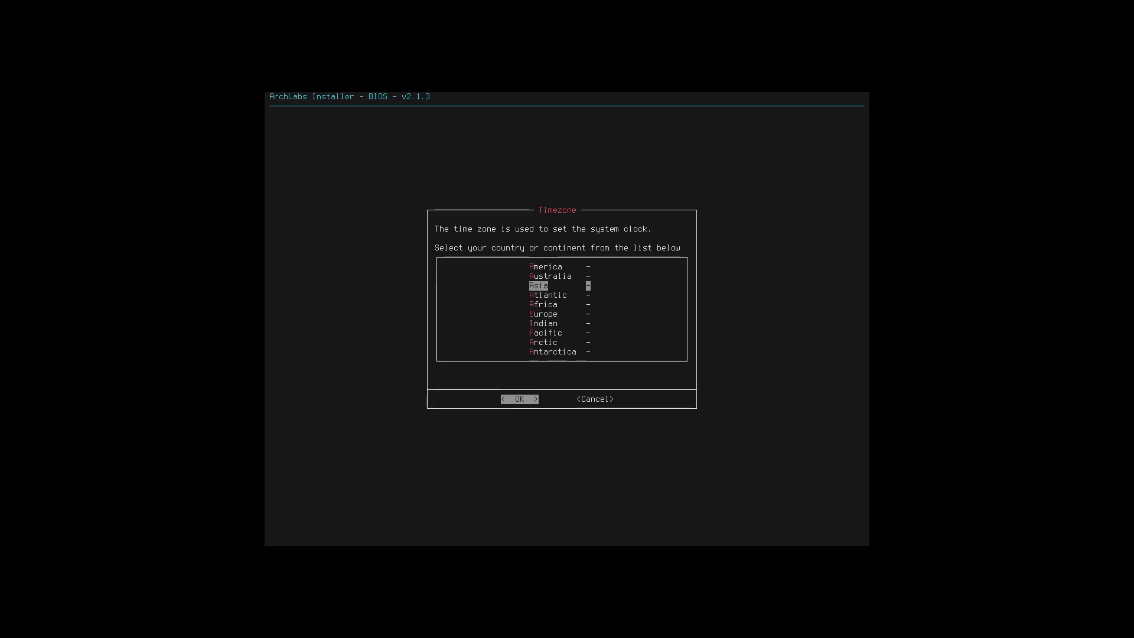
{"action": "key", "text": "Return"}
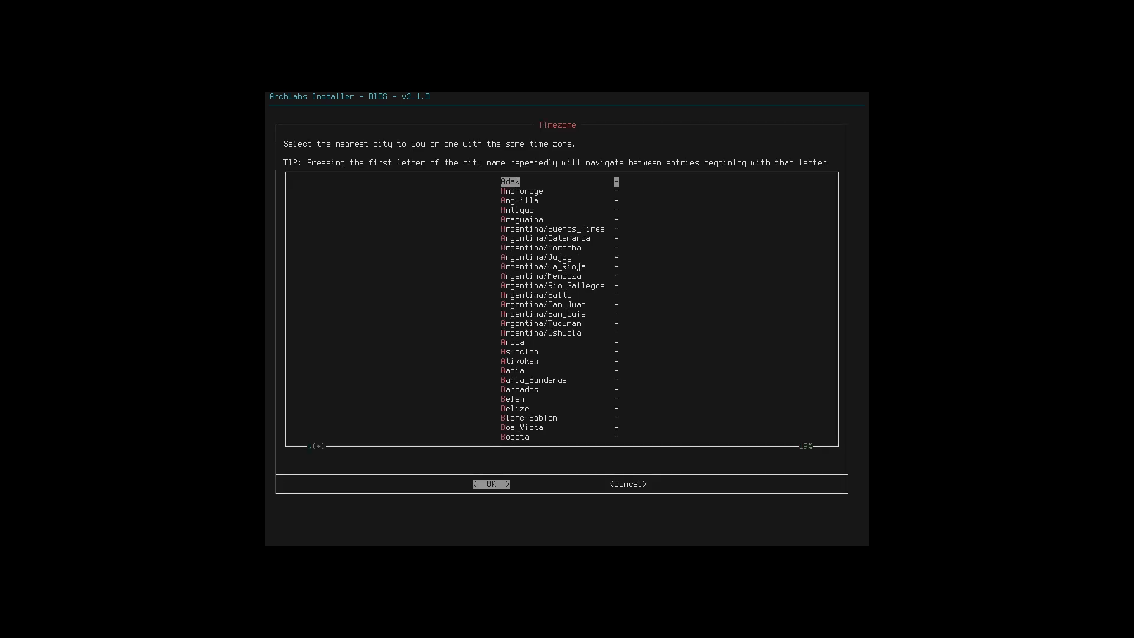
{"action": "key", "text": "n"}
{"action": "key", "text": "n"}
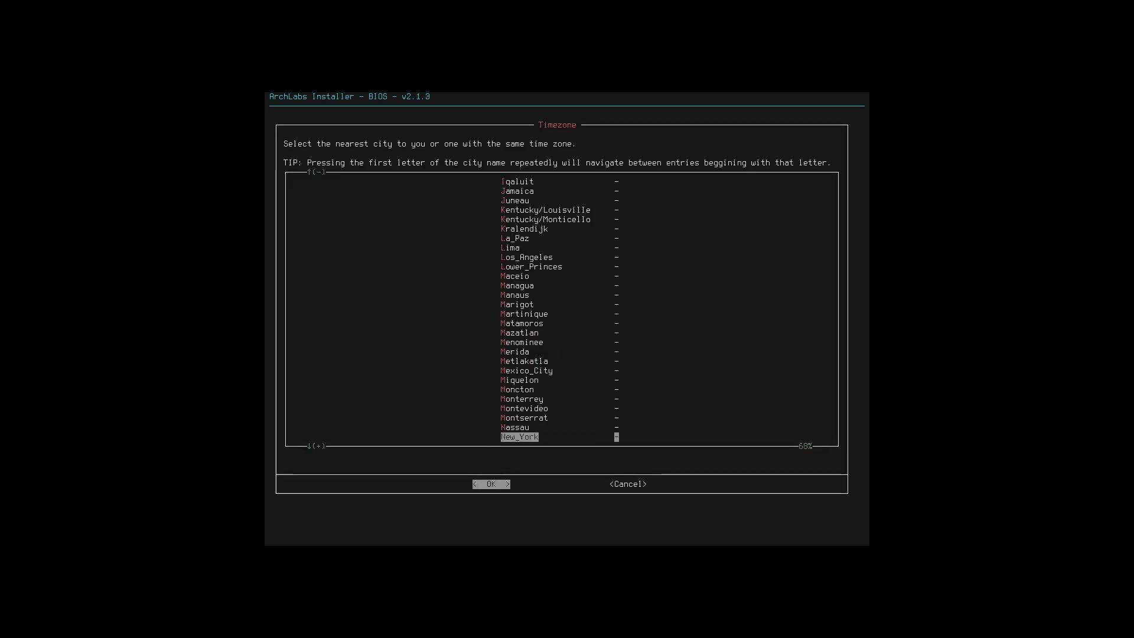
{"action": "key", "text": "Return"}
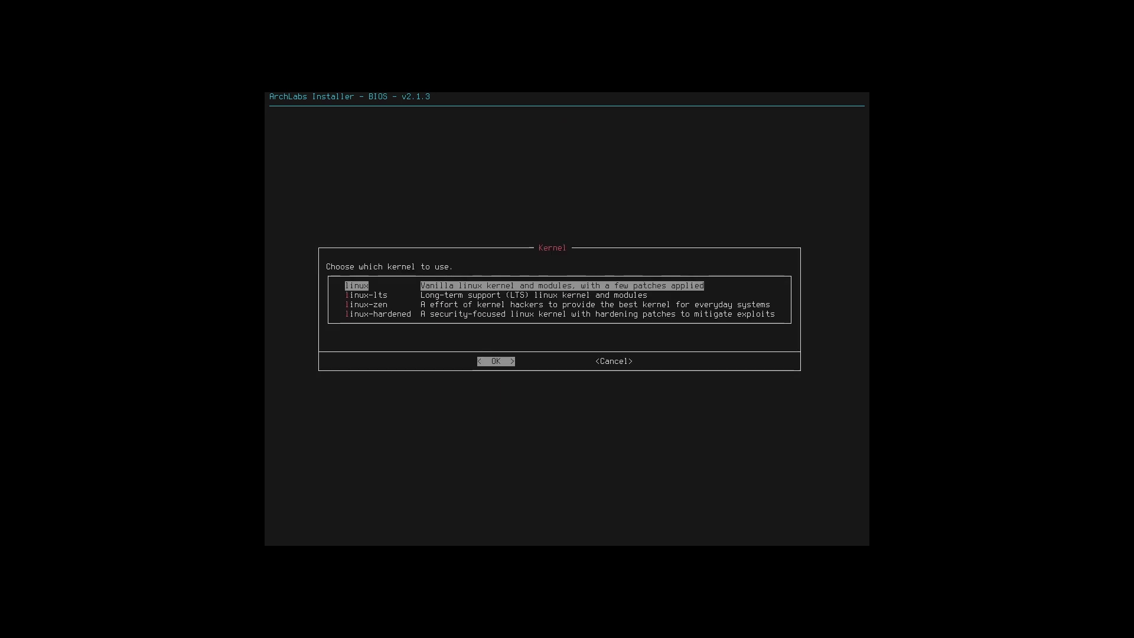
- Compare the kernel options and choose linux-lts as the kernel
{"action": "key", "text": "Down"}
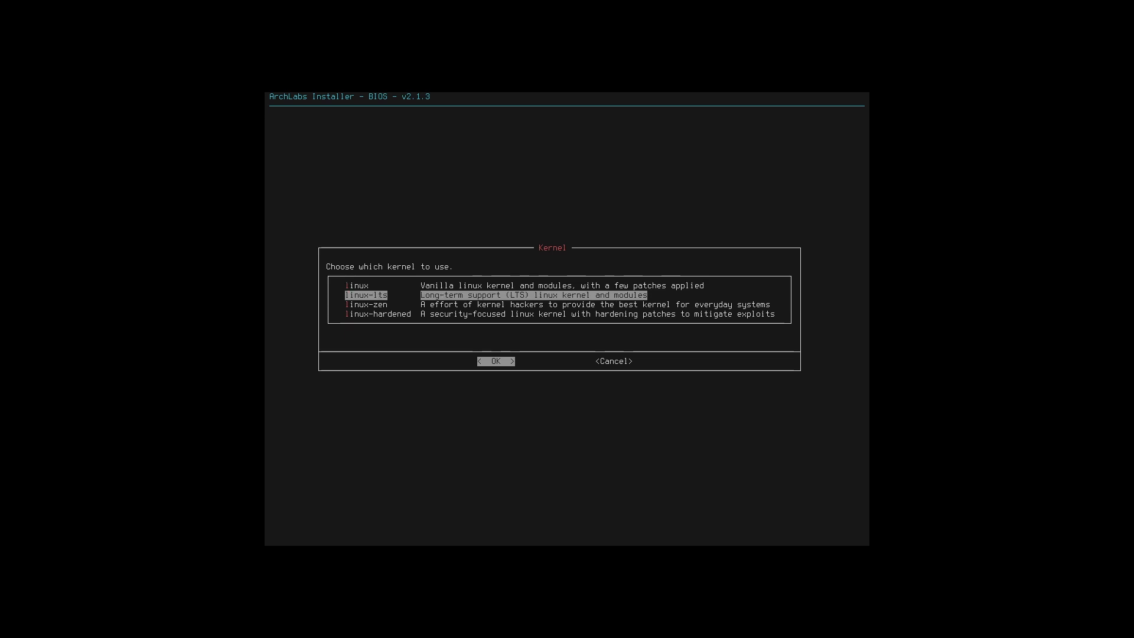
{"action": "key", "text": "Down"}
{"action": "key", "text": "Down"}
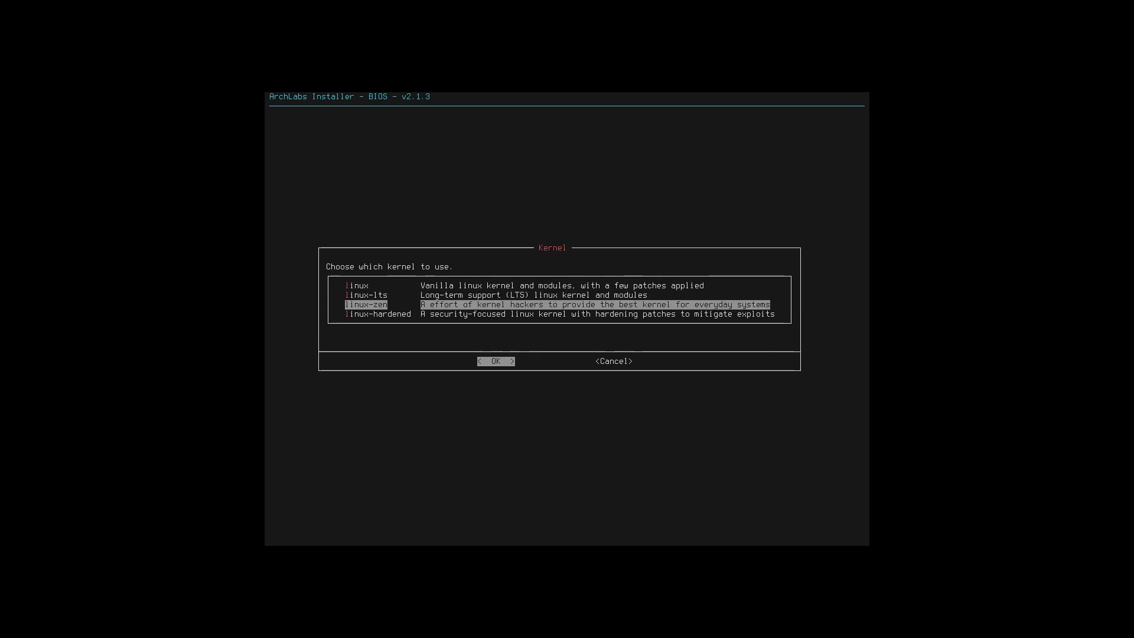
{"action": "key", "text": "Up"}
{"action": "key", "text": "Down"}
{"action": "key", "text": "Up"}
{"action": "key", "text": "Up"}
{"action": "key", "text": "Down"}
{"action": "key", "text": "Down"}
{"action": "key", "text": "Up"}
{"action": "key", "text": "Down"}
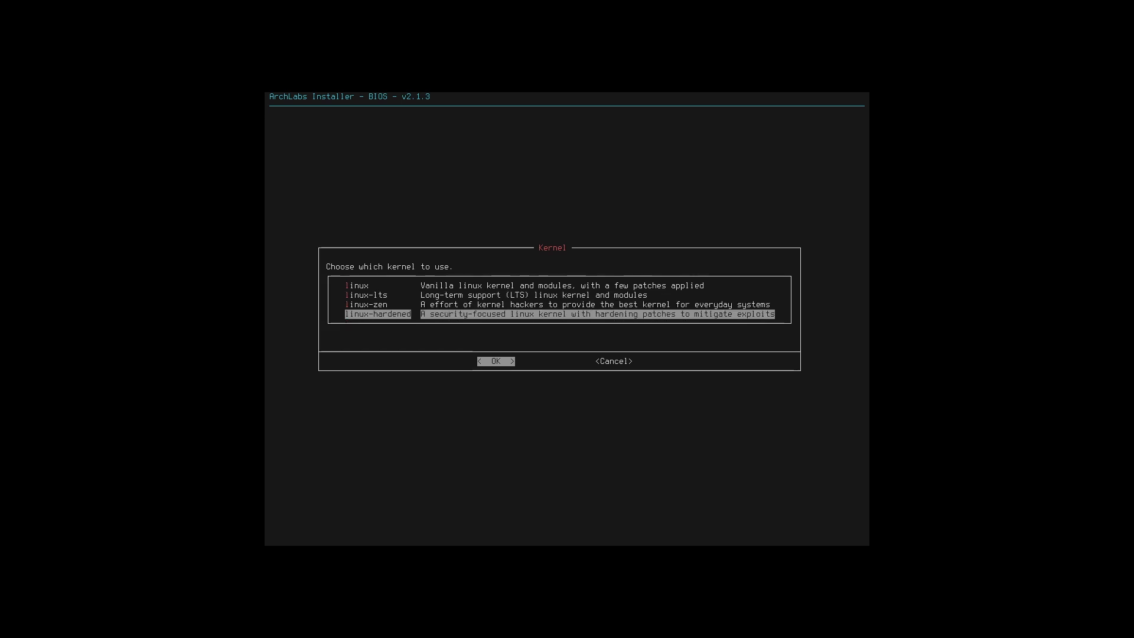
{"action": "key", "text": "Up"}
{"action": "key", "text": "Up"}
{"action": "key", "text": "Up"}
{"action": "key", "text": "Down"}
{"action": "key", "text": "Up"}
{"action": "key", "text": "Down"}
{"action": "key", "text": "Up"}
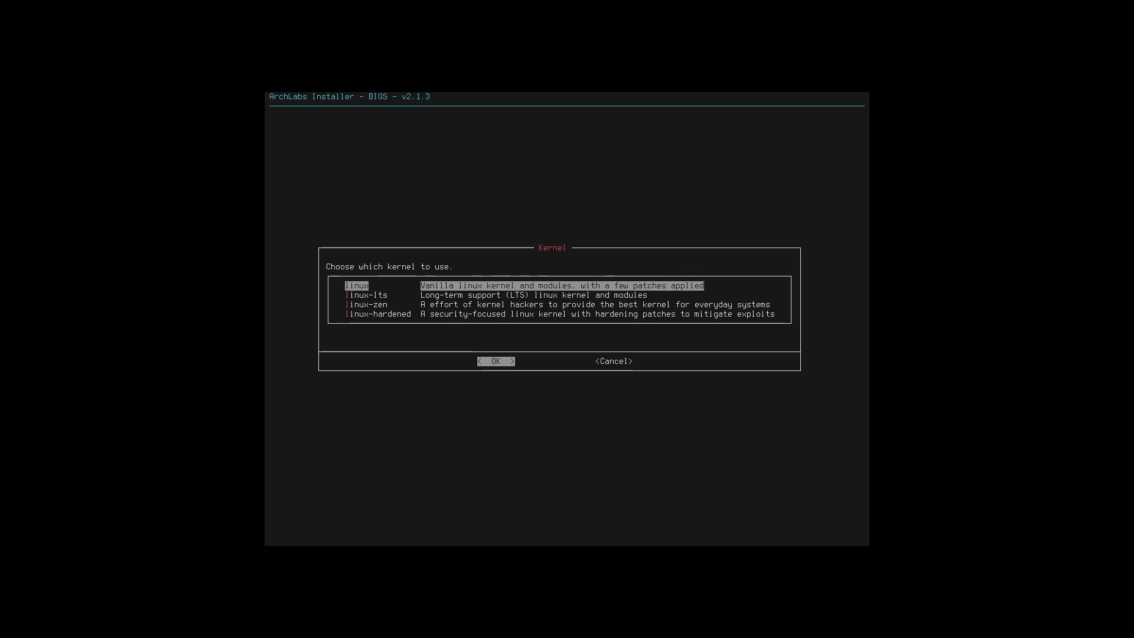
{"action": "key", "text": "Down"}
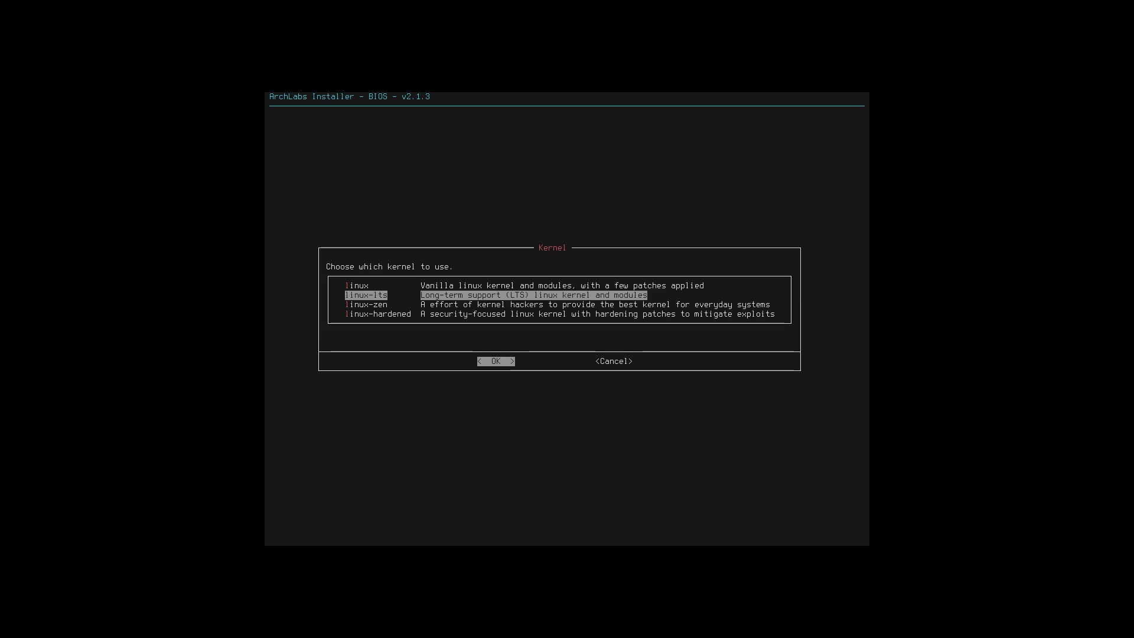
{"action": "key", "text": "Return"}
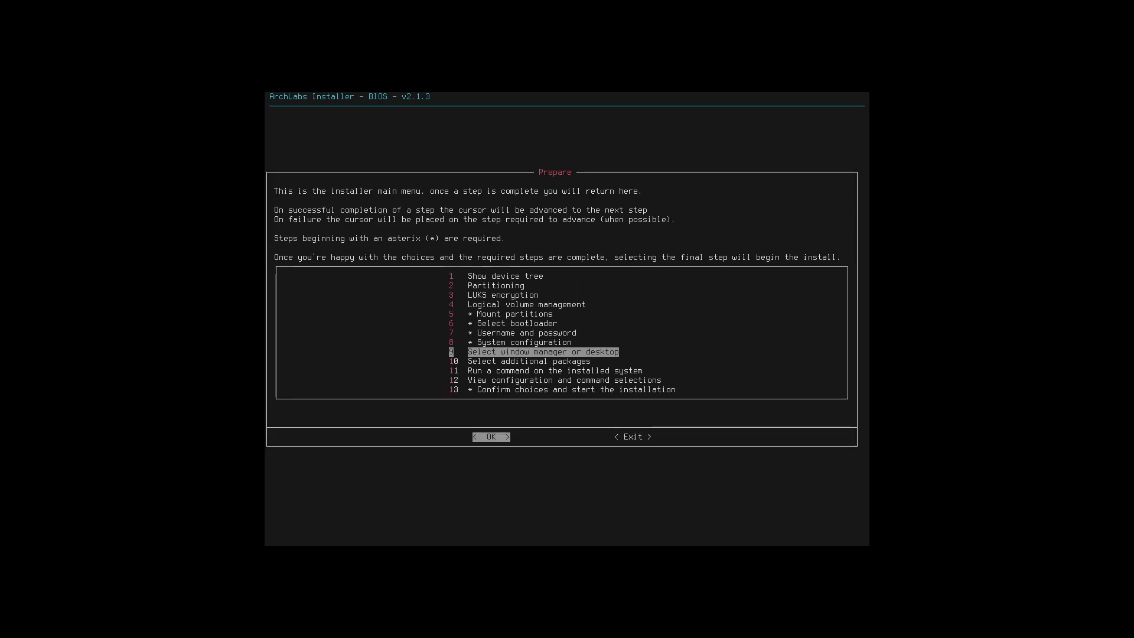
- Open the window manager or desktop selection and review the available sessions
{"action": "key", "text": "Return"}
{"action": "key", "text": "Down"}
{"action": "key", "text": "Up"}
{"action": "key", "text": "Down"}
{"action": "key", "text": "Down"}
{"action": "key", "text": "Down"}
{"action": "key", "text": "Down"}
{"action": "key", "text": "Down"}
{"action": "key", "text": "Down"}
{"action": "key", "text": "Down"}
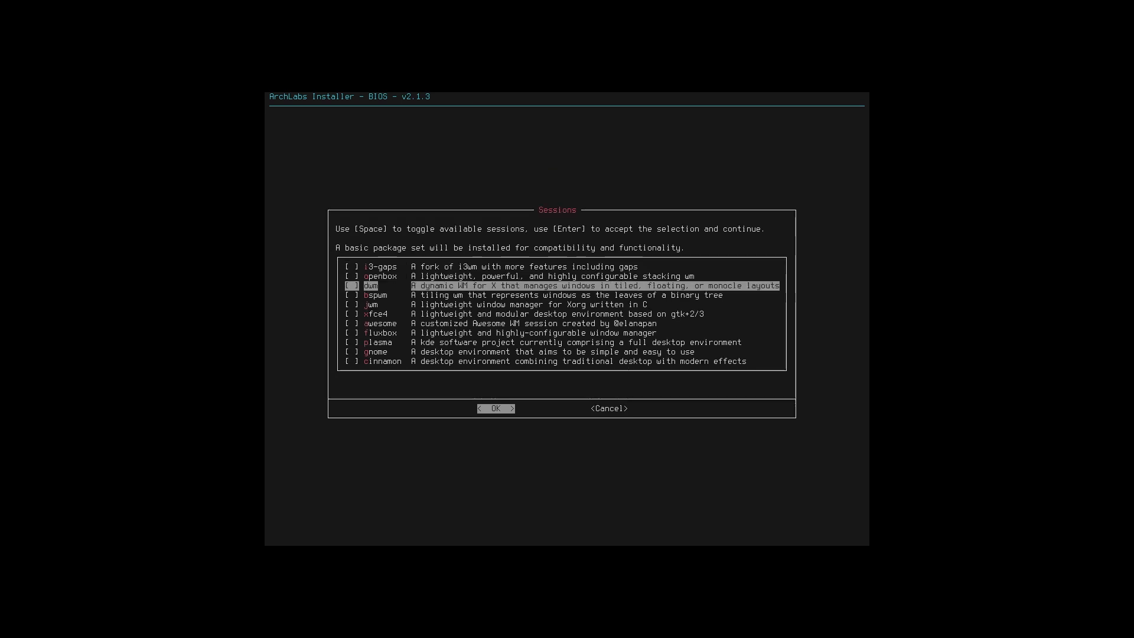
{"action": "key", "text": "Down"}
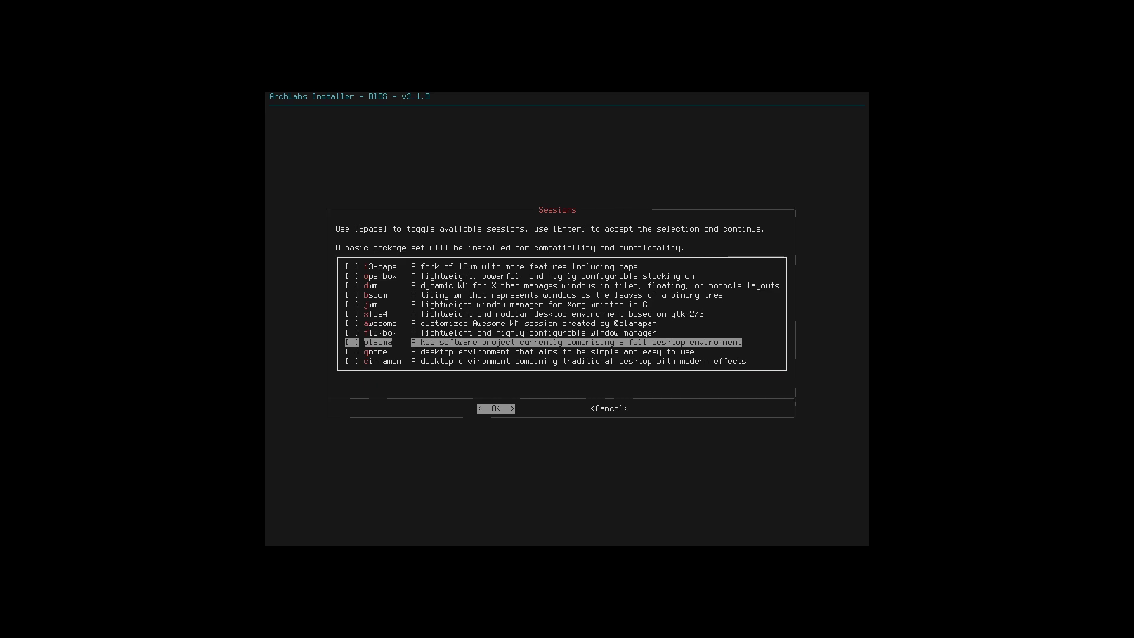
{"action": "key", "text": "Down"}
{"action": "key", "text": "Down"}
{"action": "key", "text": "Up"}
{"action": "key", "text": "Up"}
{"action": "key", "text": "Up"}
{"action": "key", "text": "Up"}
{"action": "key", "text": "Up"}
{"action": "key", "text": "Up"}
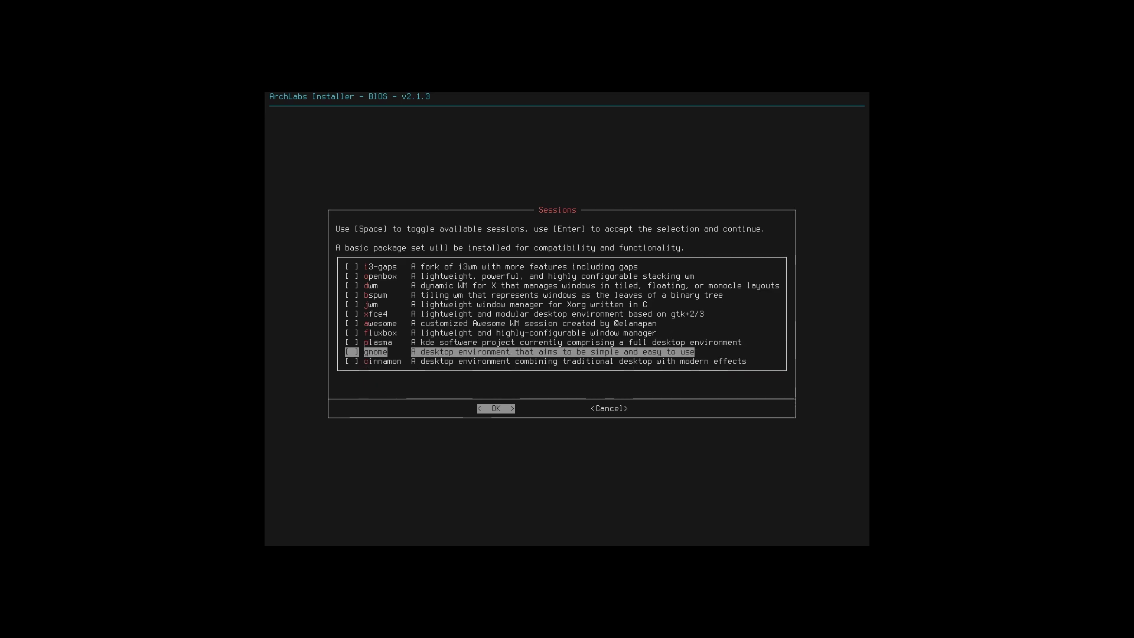
{"action": "key", "text": "Down"}
{"action": "key", "text": "Down"}
{"action": "key", "text": "Down"}
{"action": "key", "text": "Down"}
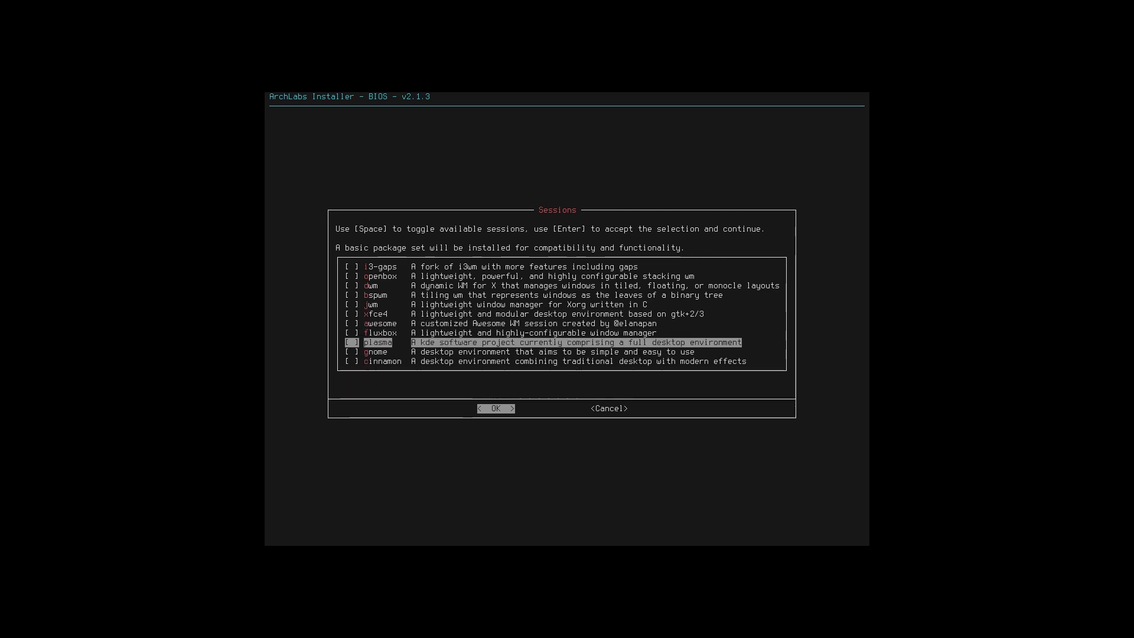
{"action": "key", "text": "Up"}
{"action": "key", "text": "Up"}
{"action": "key", "text": "Up"}
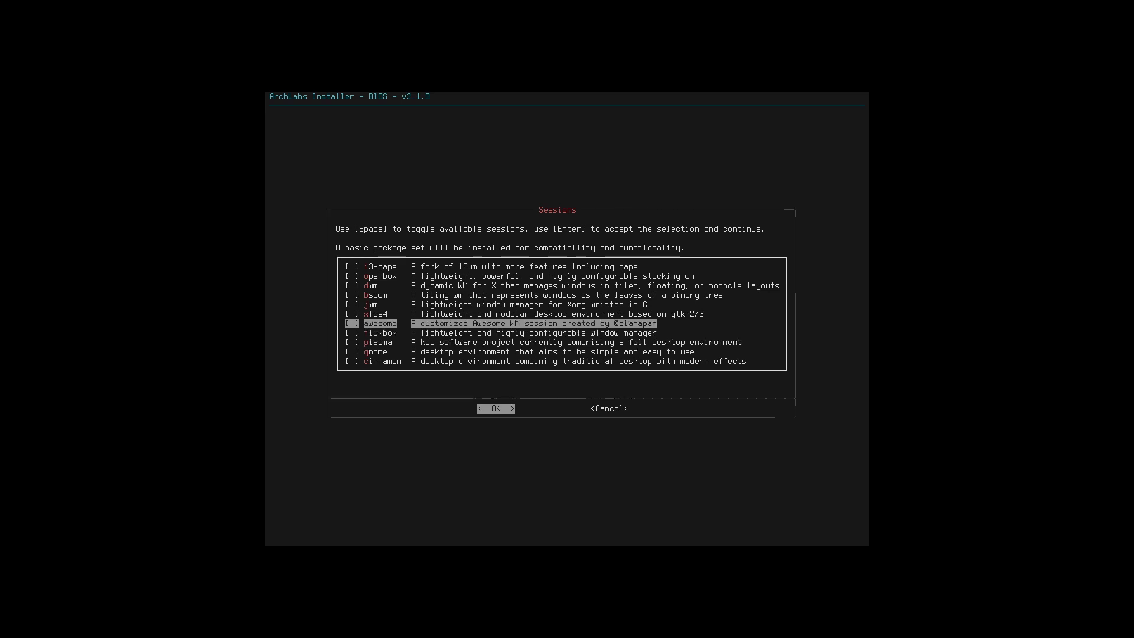
{"action": "key", "text": "Down"}
{"action": "key", "text": "Down"}
{"action": "key", "text": "Down"}
{"action": "key", "text": "Down"}
{"action": "key", "text": "Down"}
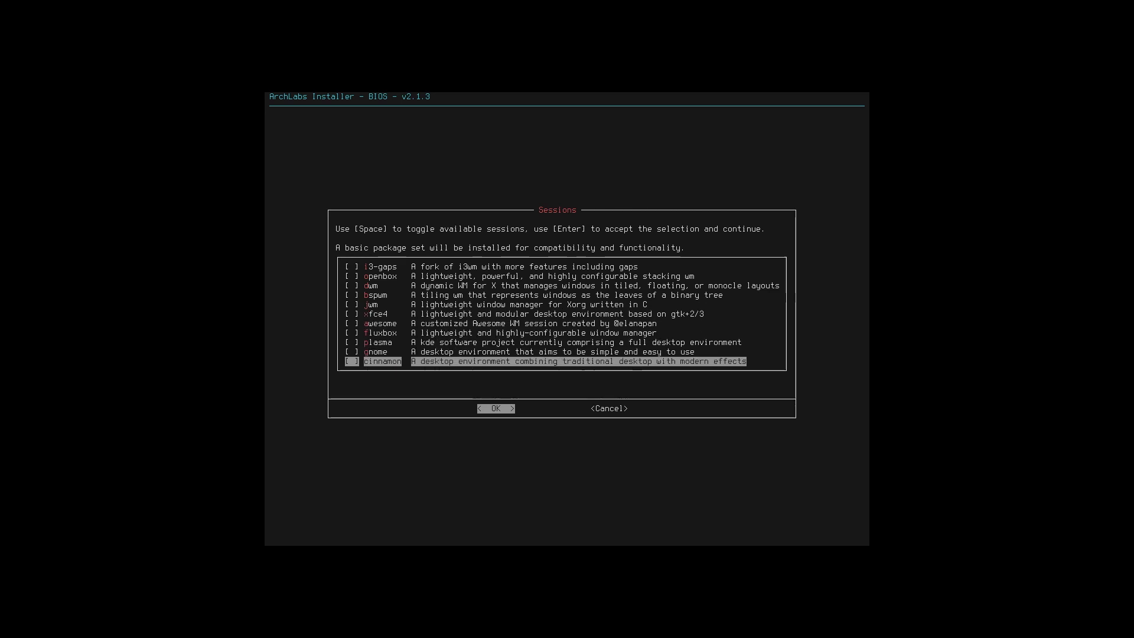
{"action": "key", "text": "Up"}
{"action": "key", "text": "Up"}
{"action": "key", "text": "Up"}
{"action": "key", "text": "Up"}
{"action": "key", "text": "Up"}
{"action": "key", "text": "Up"}
{"action": "key", "text": "Up"}
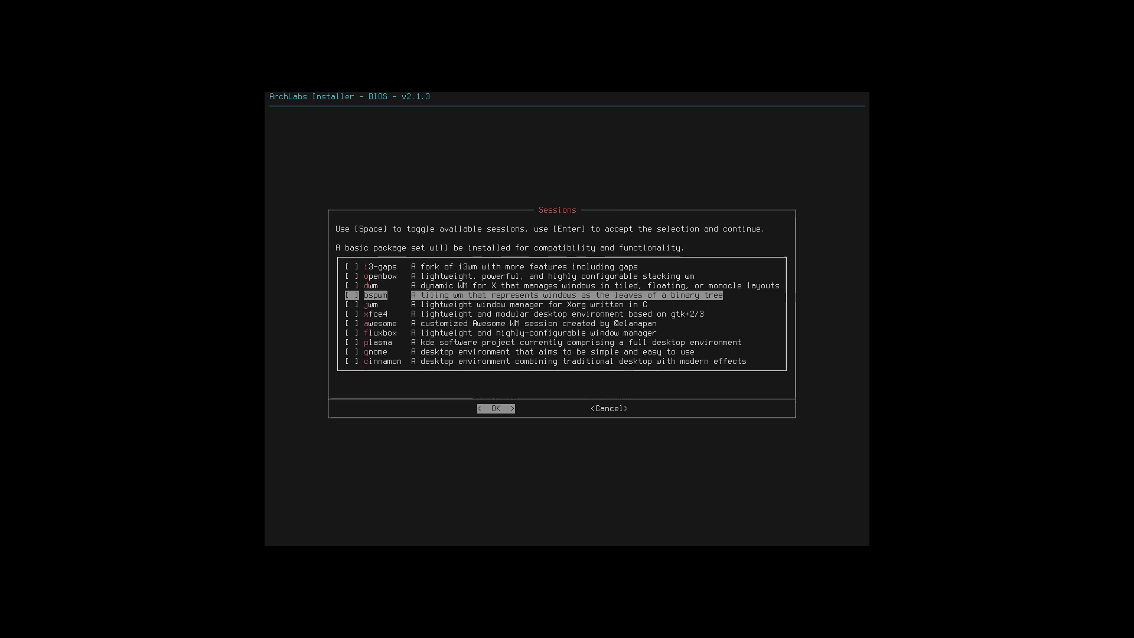
{"action": "key", "text": "Down"}
{"action": "key", "text": "Down"}
{"action": "key", "text": "Down"}
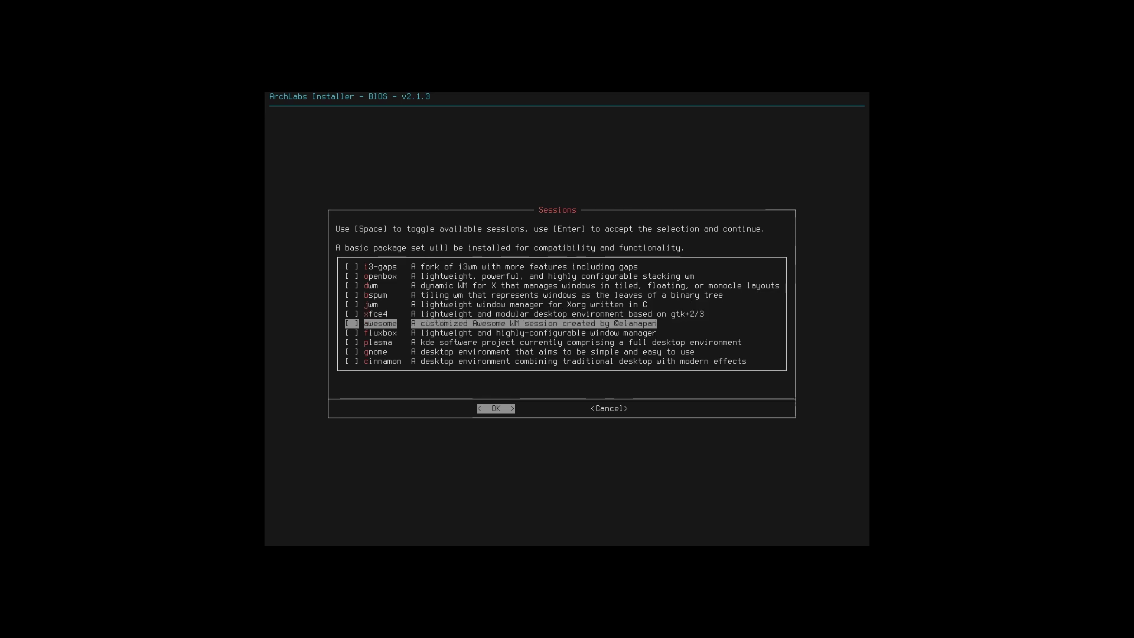
{"action": "key", "text": "Down"}
{"action": "key", "text": "Down"}
{"action": "key", "text": "Down"}
{"action": "key", "text": "Down"}
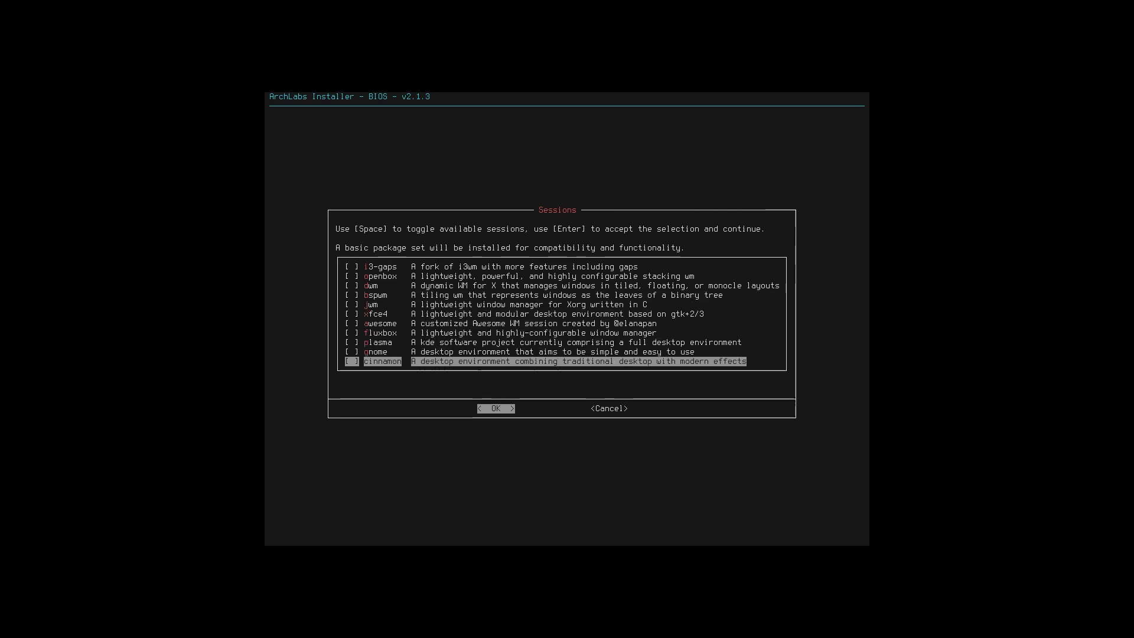
{"action": "key", "text": "Up"}
{"action": "key", "text": "Up"}
{"action": "key", "text": "Up"}
{"action": "key", "text": "Up"}
{"action": "key", "text": "Up"}
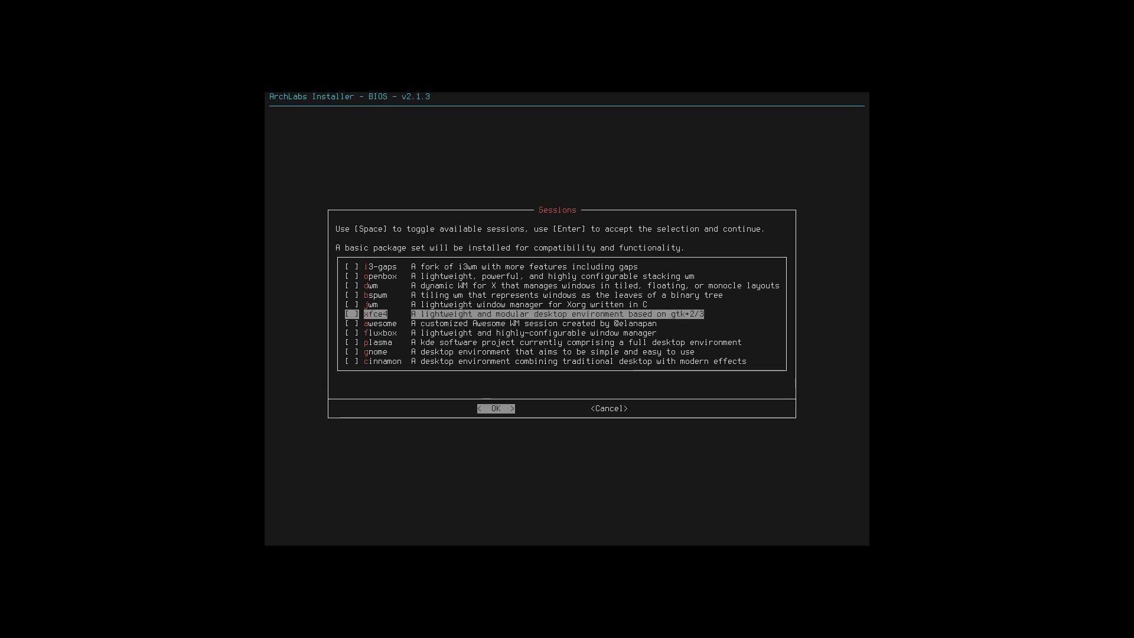
{"action": "key", "text": "Down"}
{"action": "key", "text": "Down"}
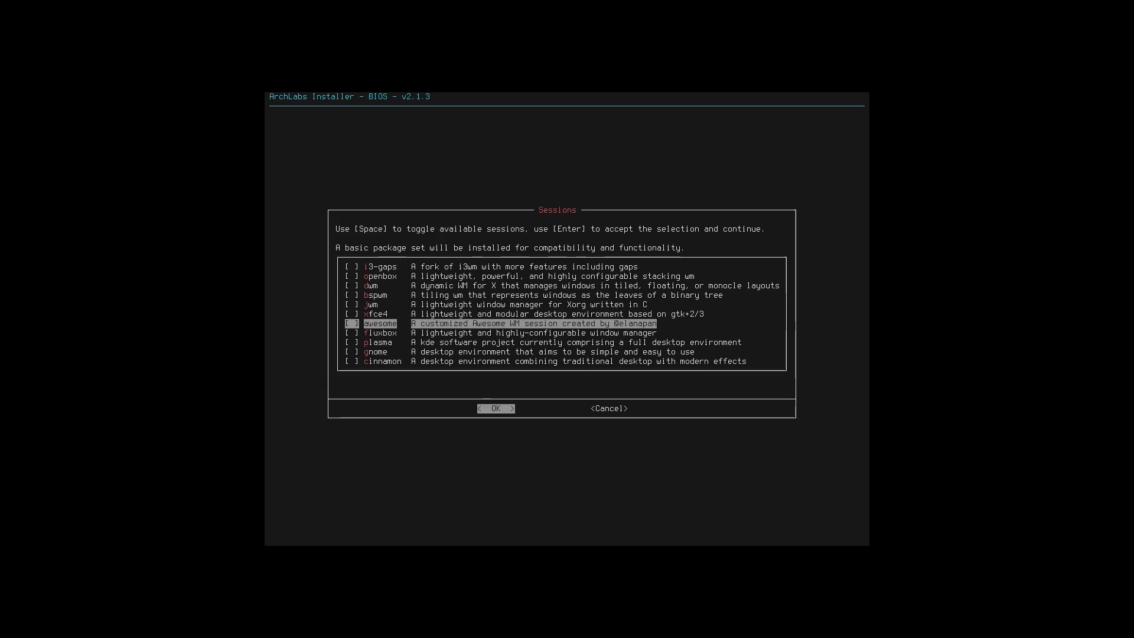
{"action": "key", "text": "Up"}
{"action": "key", "text": "Up"}
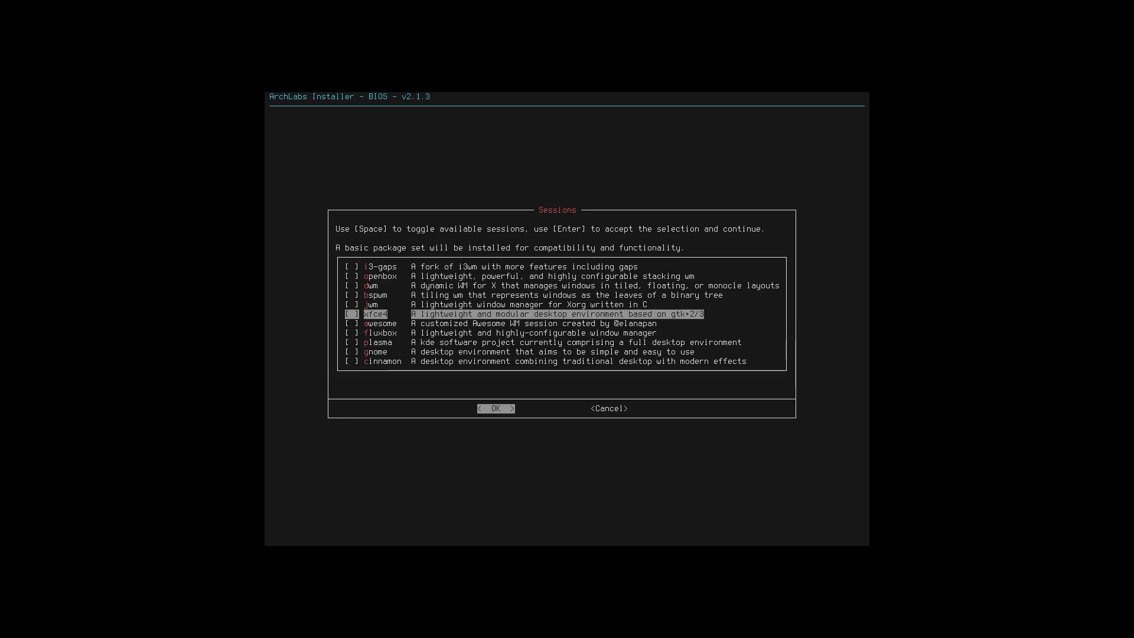
- Check gnome as the desktop session and accept the selection
{"action": "key", "text": "Down"}
{"action": "key", "text": "Down"}
{"action": "key", "text": "Down"}
{"action": "key", "text": "Down"}
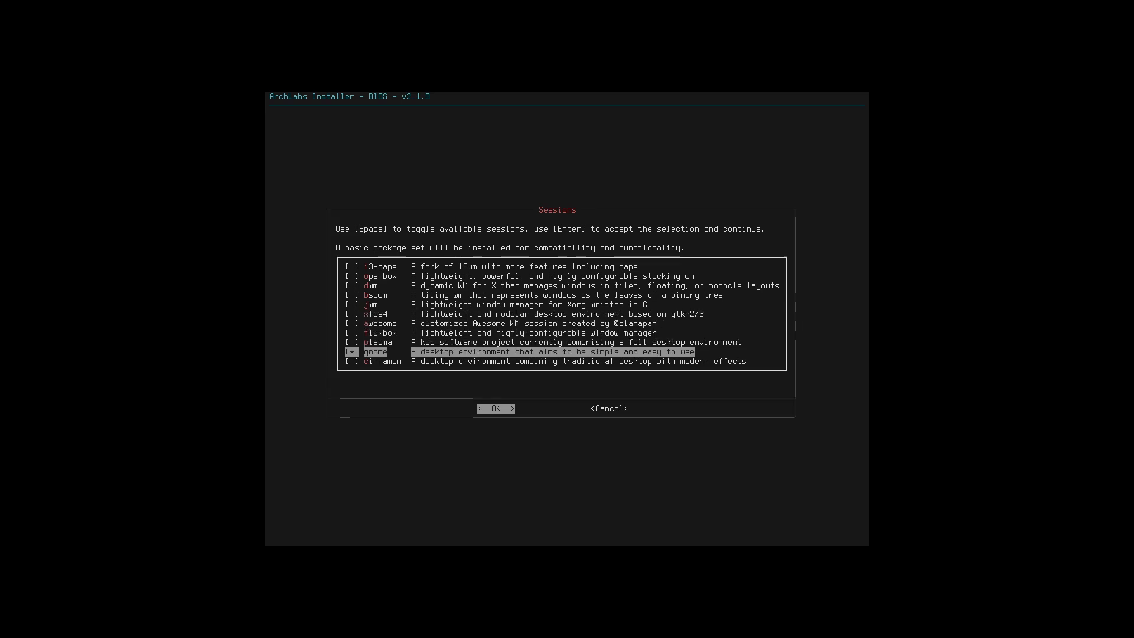
{"action": "key", "text": "Tab"}
{"action": "key", "text": "Tab"}
{"action": "key", "text": "Return"}
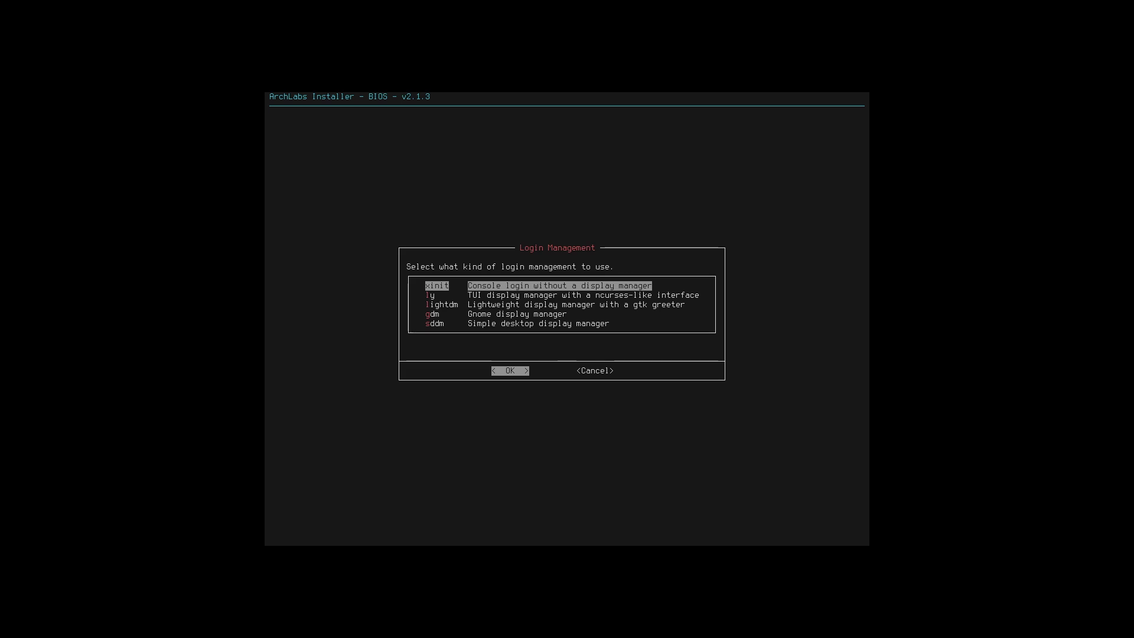
- Choose gdm for login management and open the additional packages selection
{"action": "key", "text": "Down"}
{"action": "key", "text": "Down"}
{"action": "key", "text": "Down"}
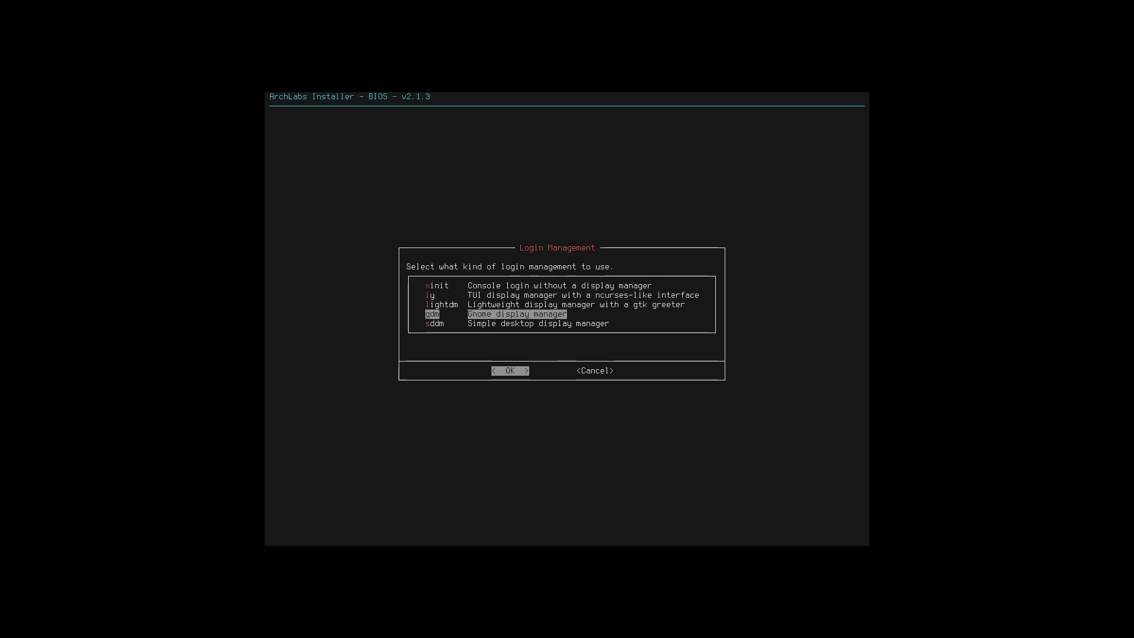
{"action": "key", "text": "Return"}
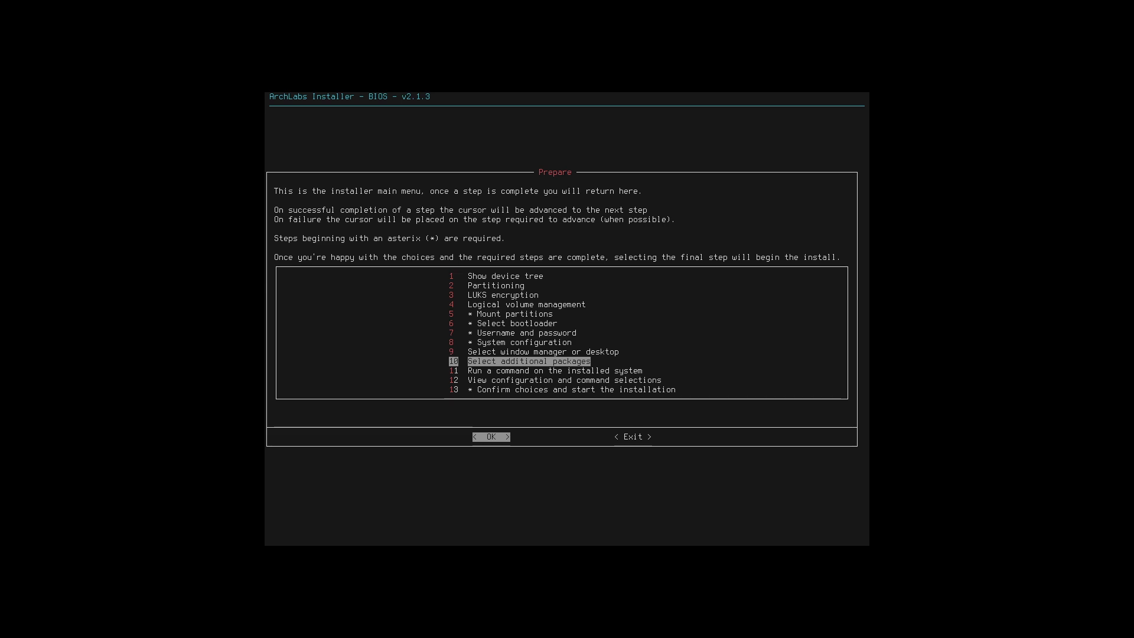
{"action": "key", "text": "Return"}
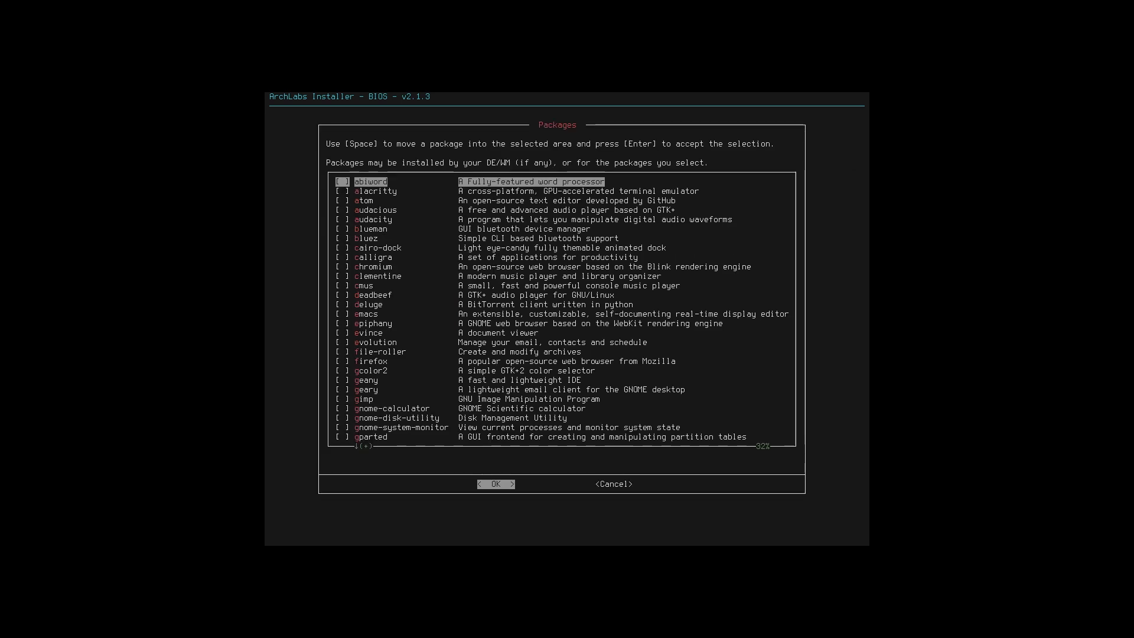
- Scroll through the additional packages list to review the available applications
{"action": "key", "text": "Down"}
{"action": "key", "text": "Down"}
{"action": "key", "text": "Down"}
{"action": "key", "text": "Down"}
{"action": "key", "text": "Down"}
{"action": "key", "text": "Down"}
{"action": "key", "text": "Down"}
{"action": "key", "text": "Down"}
{"action": "key", "text": "Down"}
{"action": "key", "text": "Down"}
{"action": "key", "text": "Down"}
{"action": "key", "text": "Down"}
{"action": "key", "text": "Down"}
{"action": "key", "text": "Down"}
{"action": "key", "text": "Down"}
{"action": "key", "text": "Down"}
{"action": "key", "text": "Down"}
{"action": "key", "text": "Down"}
{"action": "key", "text": "Down"}
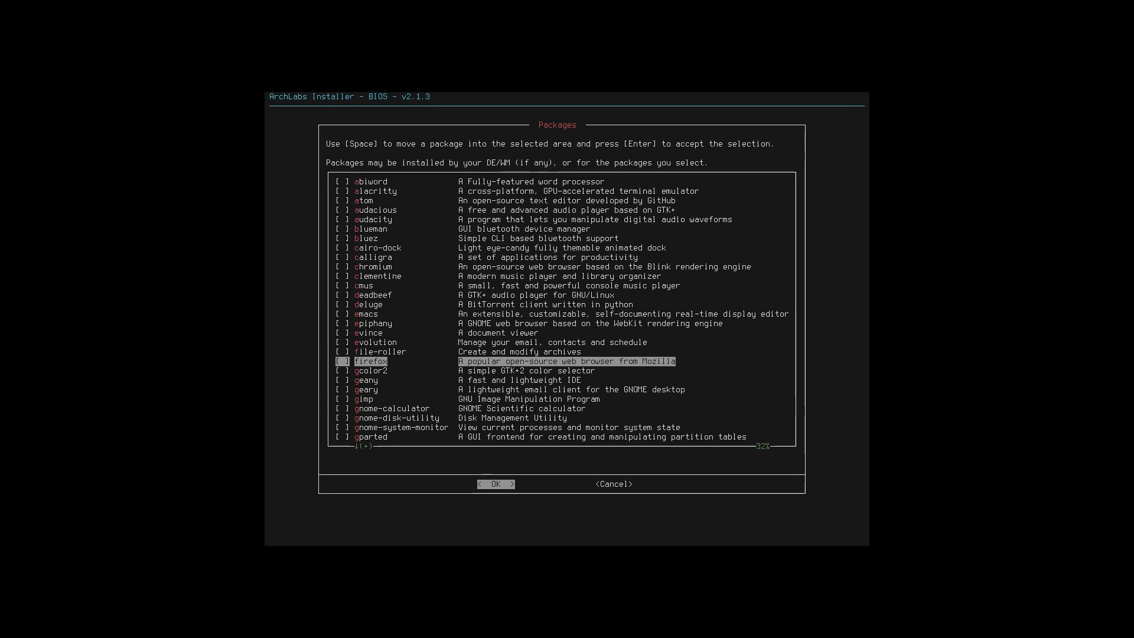
{"action": "key", "text": "Up"}
{"action": "key", "text": "Up"}
{"action": "key", "text": "Up"}
{"action": "key", "text": "Up"}
{"action": "key", "text": "Up"}
{"action": "key", "text": "Up"}
{"action": "key", "text": "Up"}
{"action": "key", "text": "Up"}
{"action": "key", "text": "Up"}
{"action": "key", "text": "Up"}
{"action": "key", "text": "Up"}
{"action": "key", "text": "Up"}
{"action": "key", "text": "Up"}
{"action": "key", "text": "Up"}
{"action": "key", "text": "Up"}
{"action": "key", "text": "Up"}
{"action": "key", "text": "Up"}
{"action": "key", "text": "Up"}
{"action": "key", "text": "Up"}
{"action": "key", "text": "Down"}
{"action": "key", "text": "Down"}
{"action": "key", "text": "Down"}
{"action": "key", "text": "Down"}
{"action": "key", "text": "Down"}
{"action": "key", "text": "Down"}
{"action": "key", "text": "Down"}
{"action": "key", "text": "Down"}
{"action": "key", "text": "Down"}
{"action": "key", "text": "Down"}
{"action": "key", "text": "Down"}
{"action": "key", "text": "Down"}
{"action": "key", "text": "Down"}
{"action": "key", "text": "Down"}
{"action": "key", "text": "Down"}
{"action": "key", "text": "Down"}
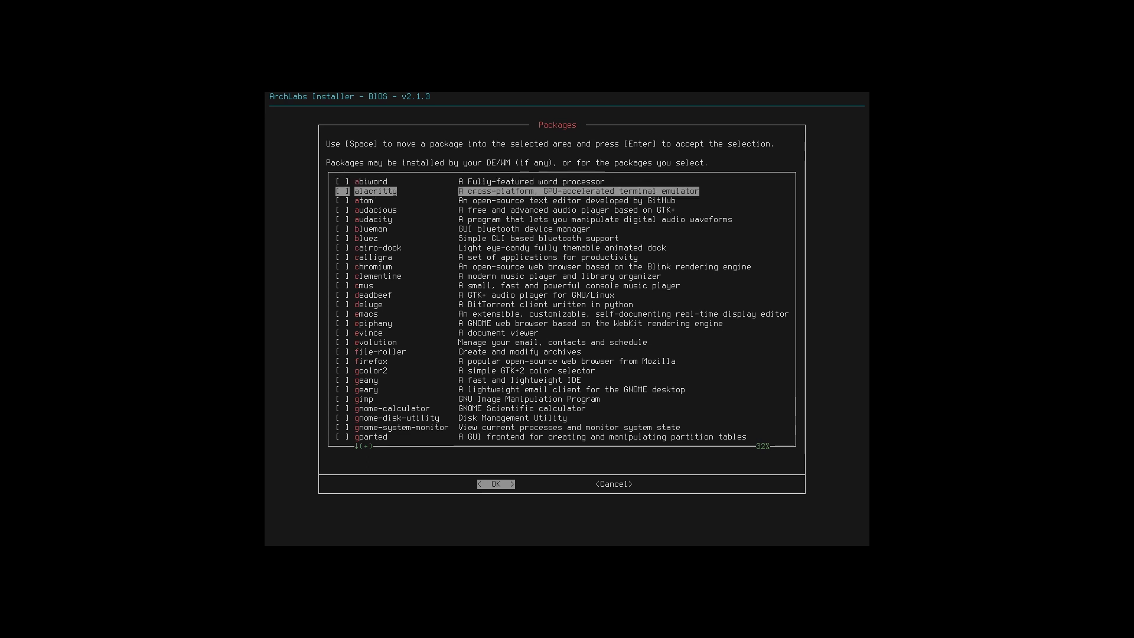
{"action": "key", "text": "Up"}
{"action": "key", "text": "Up"}
{"action": "key", "text": "Up"}
{"action": "key", "text": "Up"}
{"action": "key", "text": "Up"}
{"action": "key", "text": "Up"}
{"action": "key", "text": "Up"}
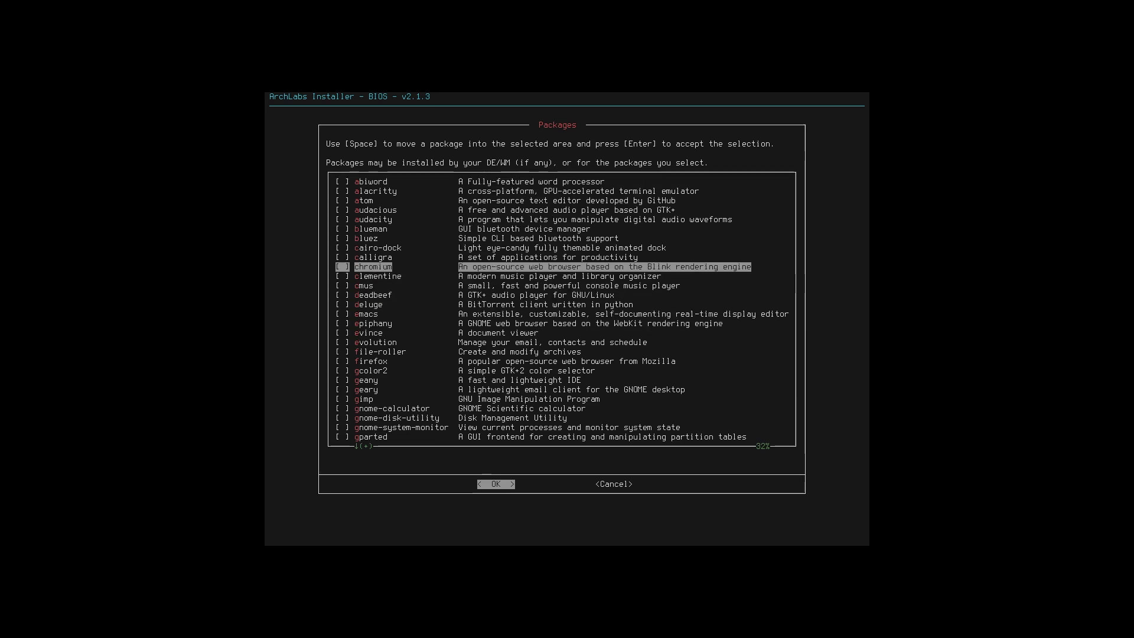
{"action": "key", "text": "Down"}
{"action": "key", "text": "Down"}
{"action": "key", "text": "Down"}
{"action": "key", "text": "Down"}
{"action": "key", "text": "Down"}
{"action": "key", "text": "Down"}
{"action": "key", "text": "Down"}
{"action": "key", "text": "Down"}
{"action": "key", "text": "Down"}
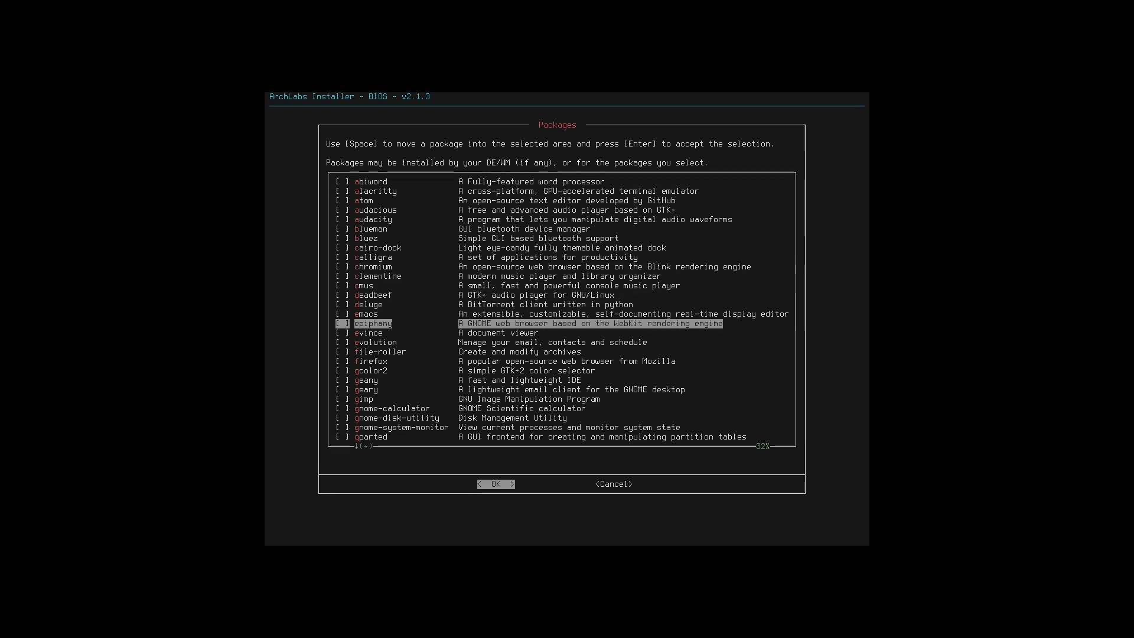
{"action": "key", "text": "Up"}
{"action": "key", "text": "Down"}
{"action": "key", "text": "Down"}
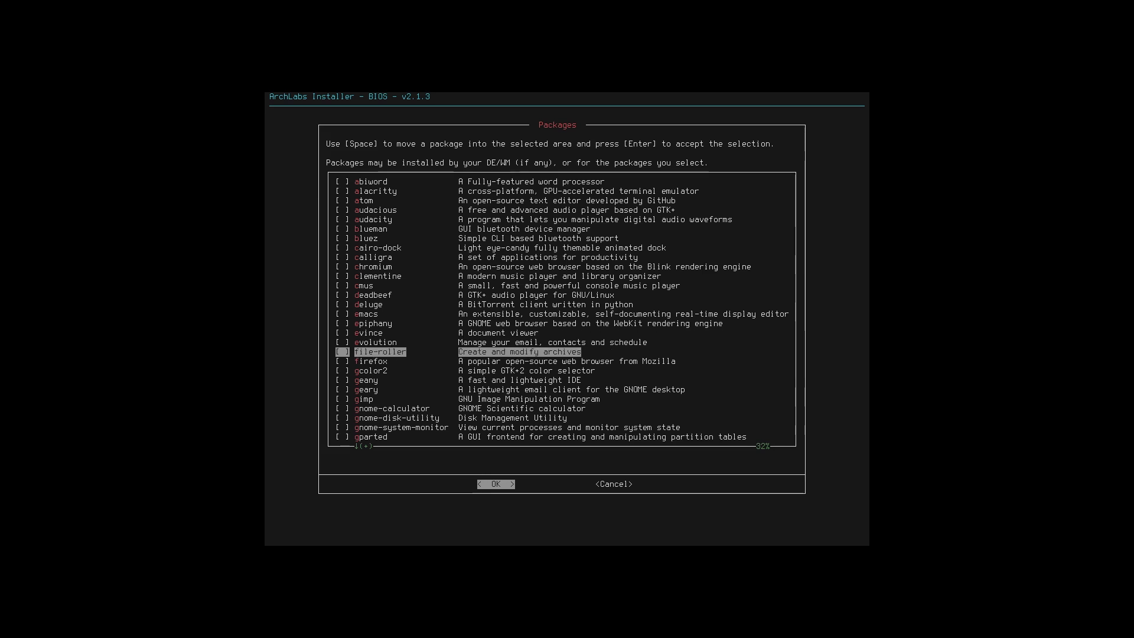
{"action": "key", "text": "Up"}
{"action": "key", "text": "Up"}
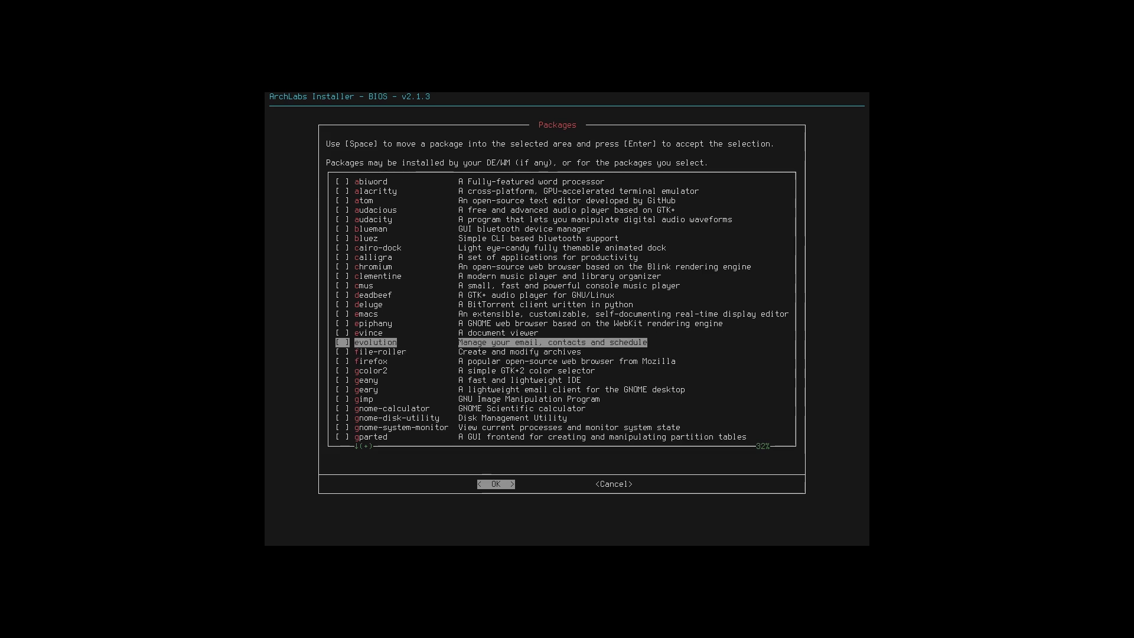
{"action": "key", "text": "Down"}
{"action": "key", "text": "Down"}
{"action": "key", "text": "Down"}
{"action": "key", "text": "Down"}
{"action": "key", "text": "Down"}
{"action": "key", "text": "Down"}
{"action": "key", "text": "Down"}
{"action": "key", "text": "Down"}
{"action": "key", "text": "Down"}
{"action": "key", "text": "Down"}
{"action": "key", "text": "Down"}
{"action": "key", "text": "Down"}
{"action": "key", "text": "Down"}
{"action": "key", "text": "Down"}
{"action": "key", "text": "Down"}
{"action": "key", "text": "Down"}
{"action": "key", "text": "Down"}
{"action": "key", "text": "Down"}
{"action": "key", "text": "Down"}
{"action": "key", "text": "Down"}
{"action": "key", "text": "Down"}
{"action": "key", "text": "Down"}
{"action": "key", "text": "Down"}
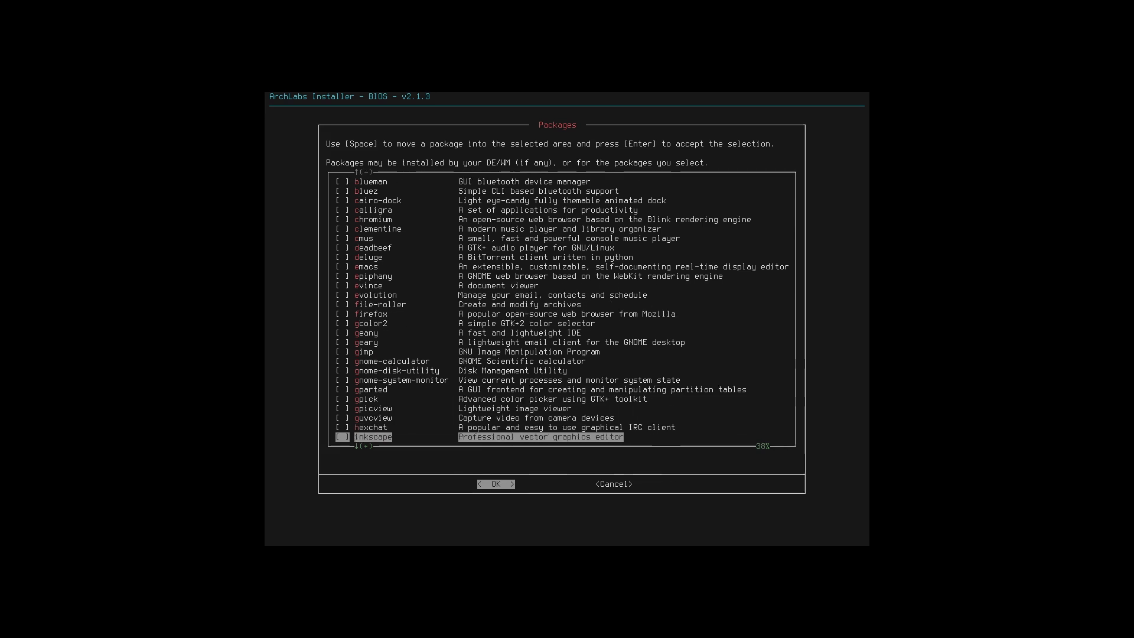
{"action": "key", "text": "Up"}
{"action": "key", "text": "Up"}
{"action": "key", "text": "Up"}
{"action": "key", "text": "Up"}
{"action": "key", "text": "Up"}
{"action": "key", "text": "Up"}
{"action": "key", "text": "Up"}
{"action": "key", "text": "Up"}
{"action": "key", "text": "Up"}
{"action": "key", "text": "Up"}
{"action": "key", "text": "Up"}
{"action": "key", "text": "Up"}
{"action": "key", "text": "Up"}
{"action": "key", "text": "Up"}
{"action": "key", "text": "Up"}
{"action": "key", "text": "Up"}
{"action": "key", "text": "Up"}
{"action": "key", "text": "Up"}
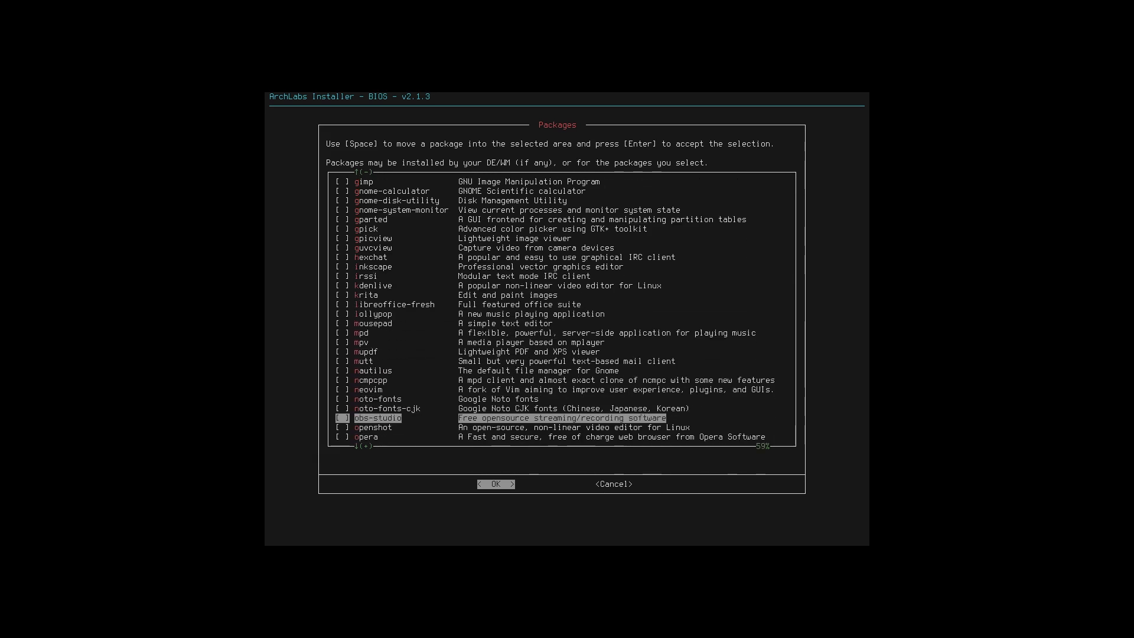
{"action": "key", "text": "Down"}
{"action": "key", "text": "Down"}
{"action": "key", "text": "Down"}
{"action": "key", "text": "Down"}
{"action": "key", "text": "Down"}
{"action": "key", "text": "Down"}
{"action": "key", "text": "Down"}
{"action": "key", "text": "Down"}
{"action": "key", "text": "Down"}
{"action": "key", "text": "Down"}
{"action": "key", "text": "Down"}
{"action": "key", "text": "Down"}
{"action": "key", "text": "Down"}
{"action": "key", "text": "Down"}
{"action": "key", "text": "Down"}
{"action": "key", "text": "Down"}
{"action": "key", "text": "Down"}
{"action": "key", "text": "Down"}
{"action": "key", "text": "Down"}
{"action": "key", "text": "Down"}
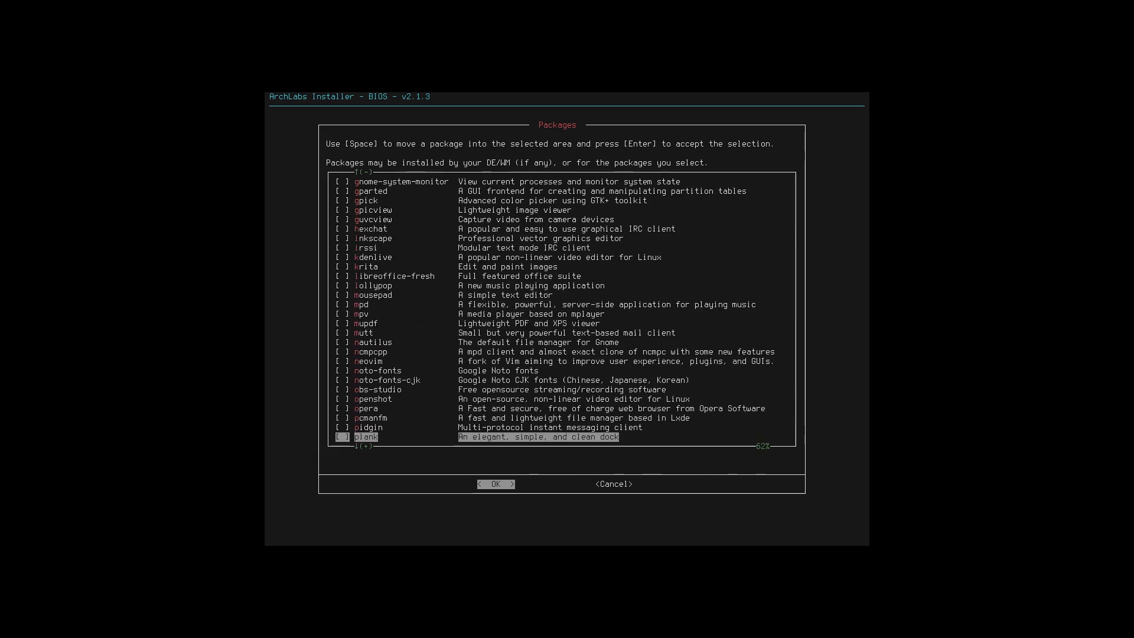
{"action": "key", "text": "Down"}
{"action": "key", "text": "Down"}
{"action": "key", "text": "Down"}
{"action": "key", "text": "Down"}
{"action": "key", "text": "Down"}
{"action": "key", "text": "Down"}
{"action": "key", "text": "Down"}
{"action": "key", "text": "Down"}
{"action": "key", "text": "Down"}
{"action": "key", "text": "Down"}
{"action": "key", "text": "Down"}
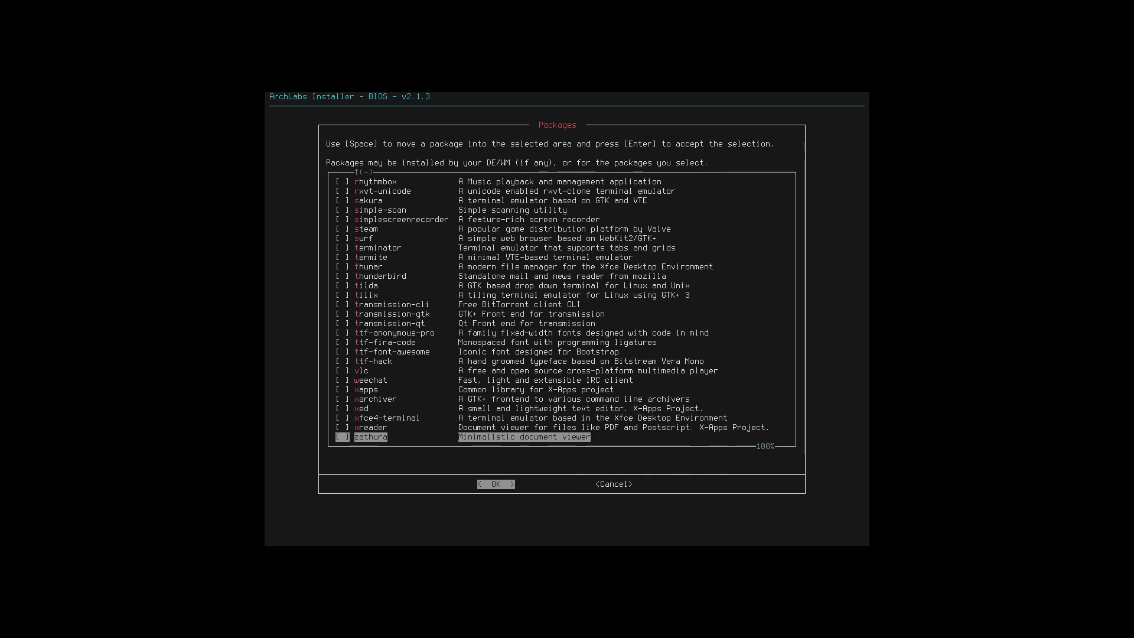
{"action": "key", "text": "Up"}
{"action": "key", "text": "Up"}
{"action": "key", "text": "Up"}
{"action": "key", "text": "Up"}
{"action": "key", "text": "Up"}
{"action": "key", "text": "Up"}
{"action": "key", "text": "Up"}
{"action": "key", "text": "Up"}
{"action": "key", "text": "Up"}
{"action": "key", "text": "Up"}
{"action": "key", "text": "Up"}
{"action": "key", "text": "Up"}
{"action": "key", "text": "Up"}
{"action": "key", "text": "Up"}
{"action": "key", "text": "Up"}
{"action": "key", "text": "Up"}
{"action": "key", "text": "Up"}
{"action": "key", "text": "Up"}
{"action": "key", "text": "Up"}
{"action": "key", "text": "Up"}
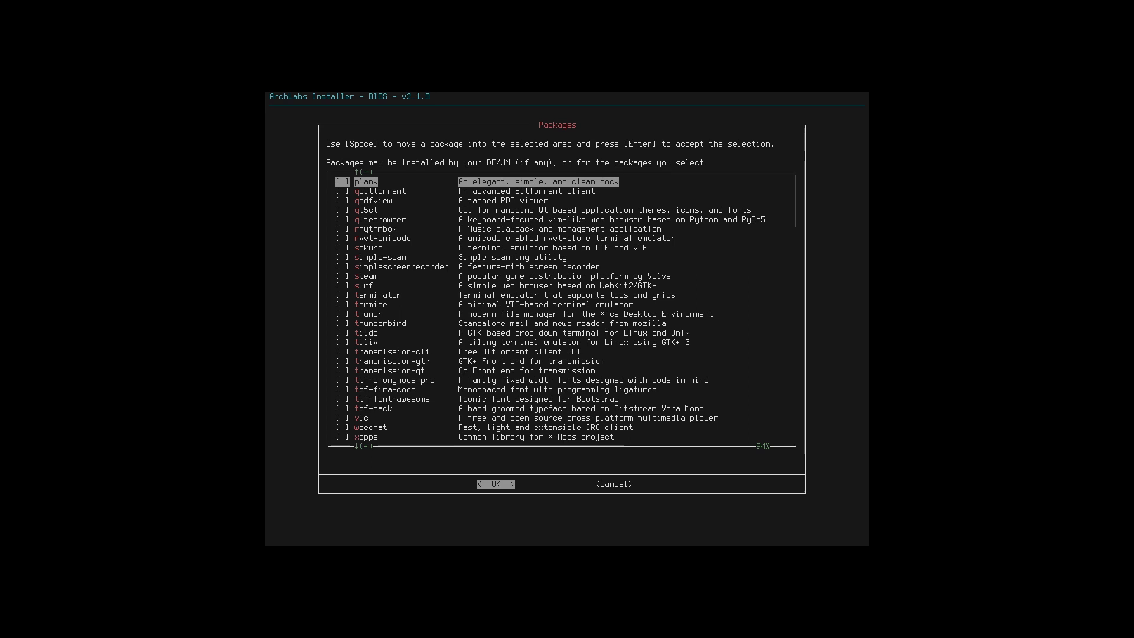
- Accept the additional packages selection without checking any packages
{"action": "key", "text": "Down"}
{"action": "key", "text": "Down"}
{"action": "key", "text": "Down"}
{"action": "key", "text": "Down"}
{"action": "key", "text": "Down"}
{"action": "key", "text": "Down"}
{"action": "key", "text": "Down"}
{"action": "key", "text": "Down"}
{"action": "key", "text": "Down"}
{"action": "key", "text": "Down"}
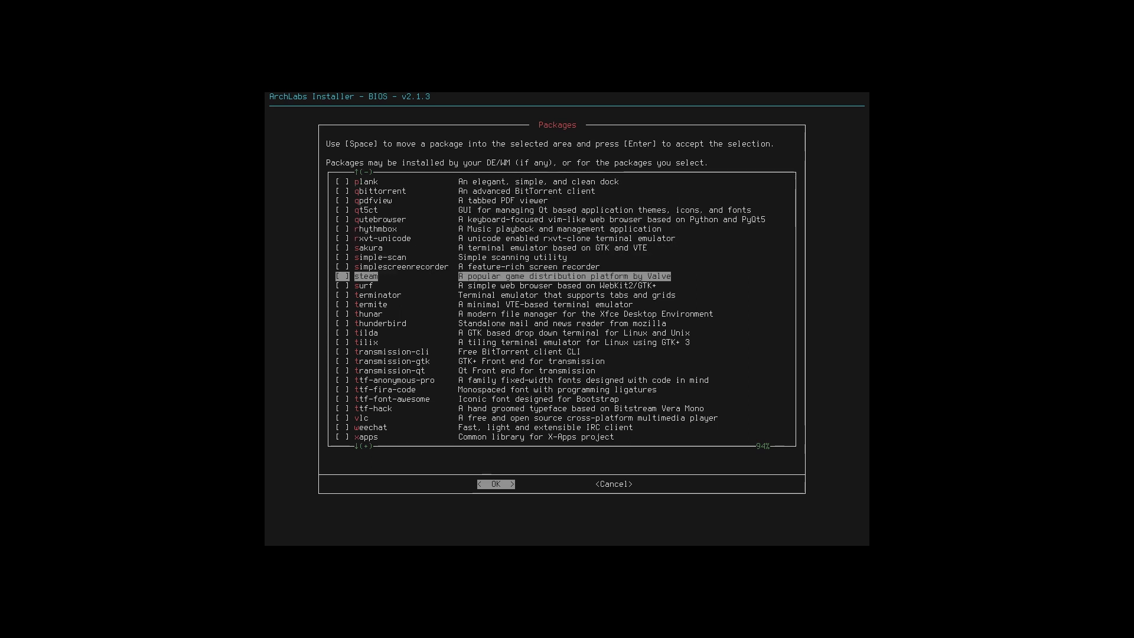
{"action": "key", "text": "Down"}
{"action": "key", "text": "Down"}
{"action": "key", "text": "Right"}
{"action": "key", "text": "Left"}
{"action": "key", "text": "Return"}
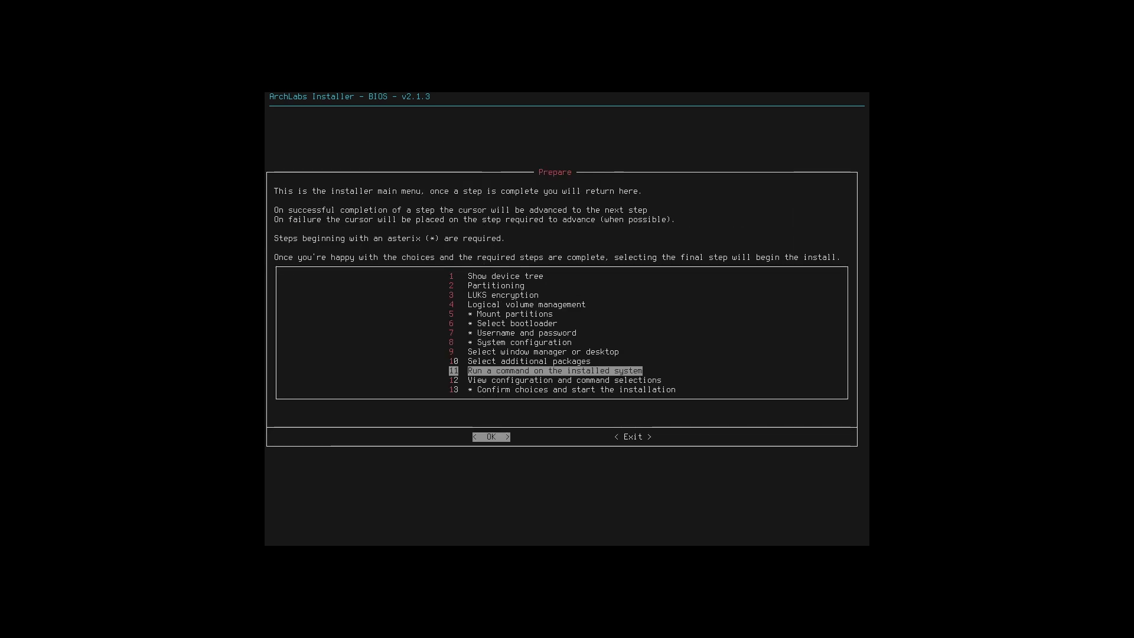
- Open the configuration and command selections summary, review it, and close it
{"action": "key", "text": "Down"}
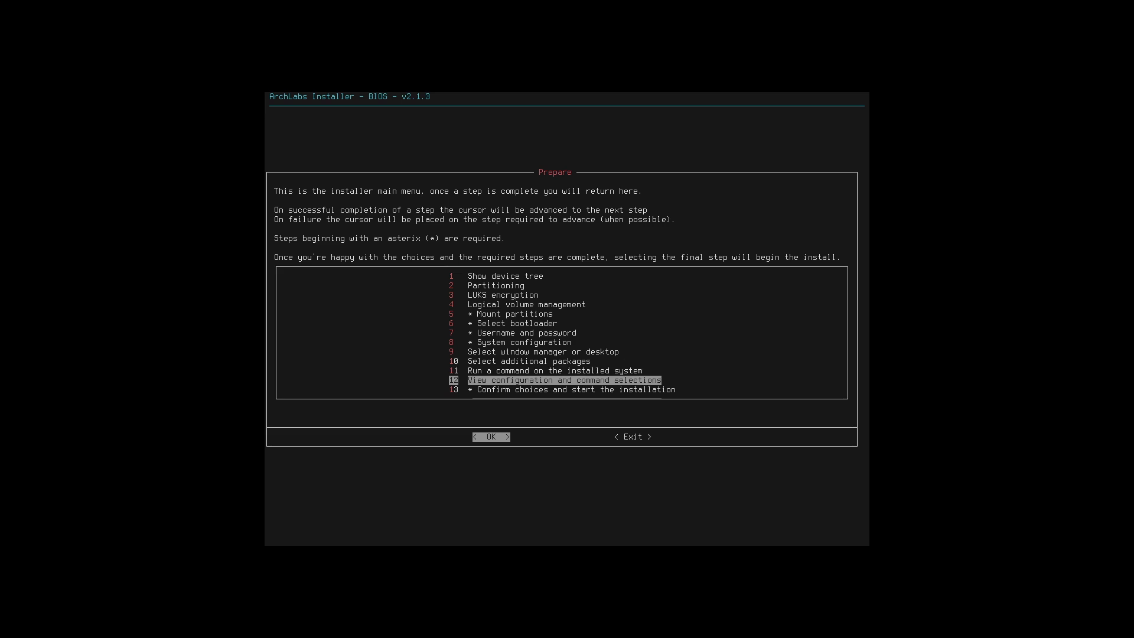
{"action": "key", "text": "Return"}
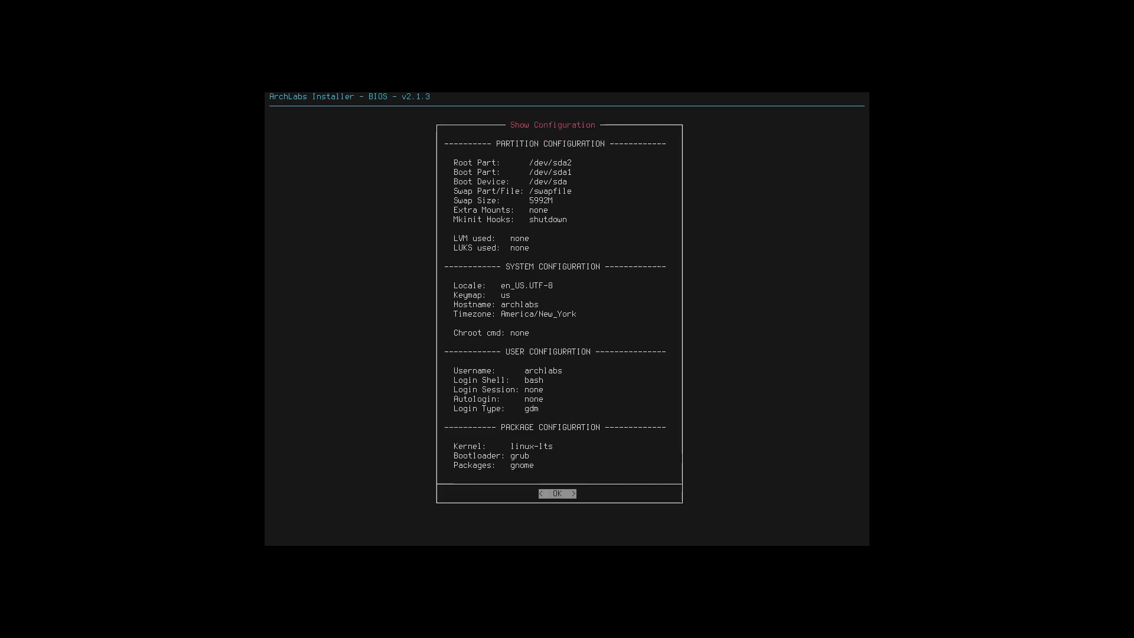
{"action": "key", "text": "Return"}
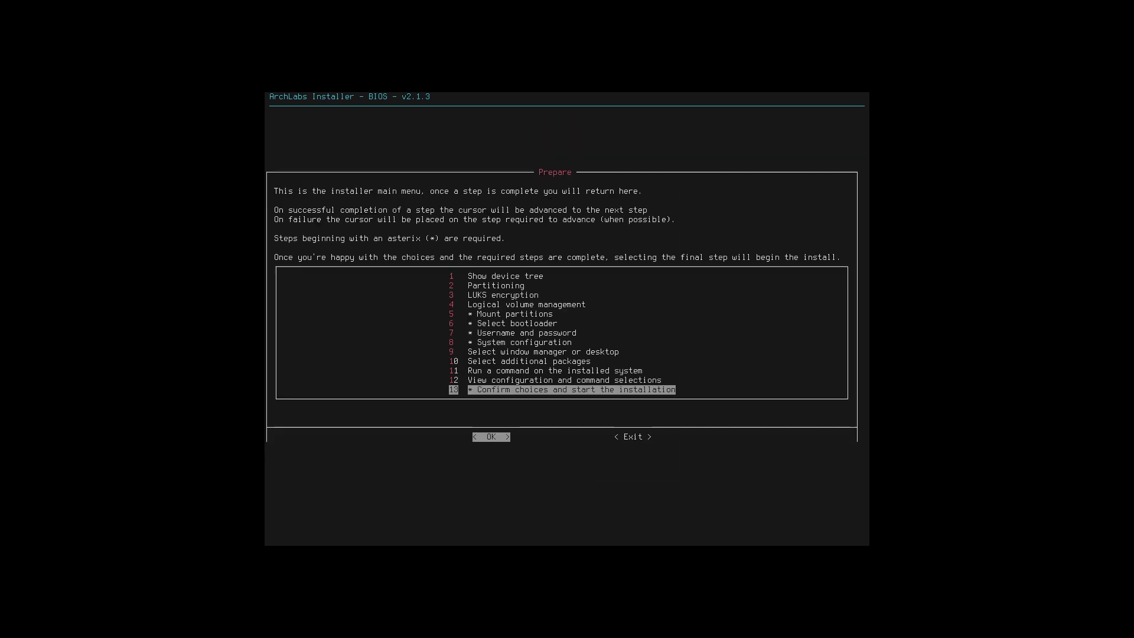
- Confirm the choices to start the installation, then finish by exiting the installer and rebooting
{"action": "key", "text": "Return"}
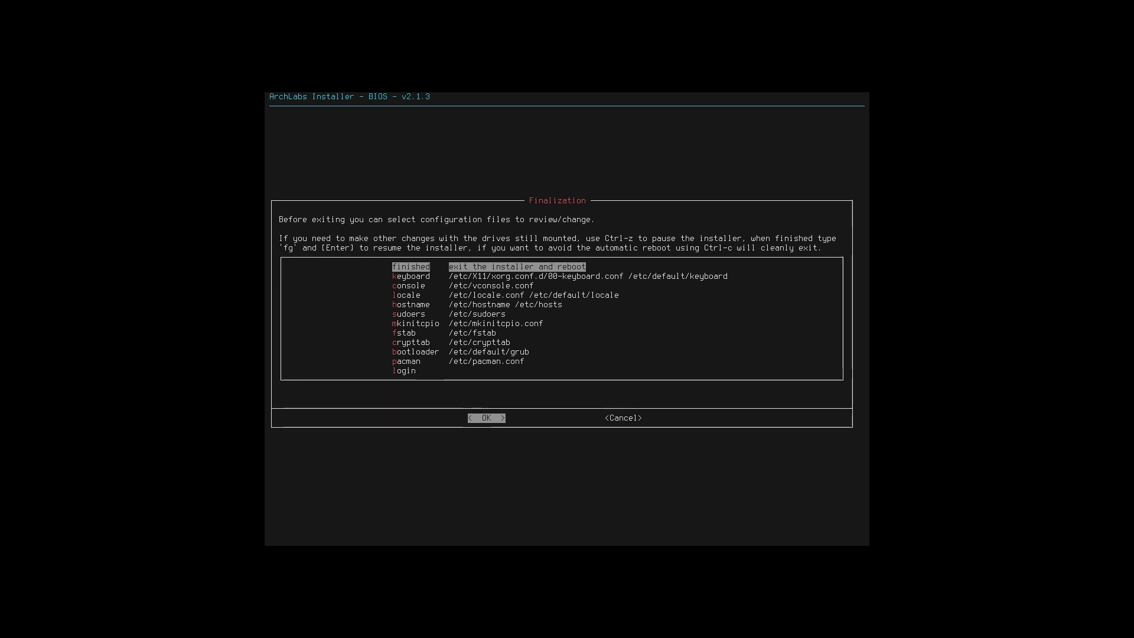
{"action": "key", "text": "Return"}
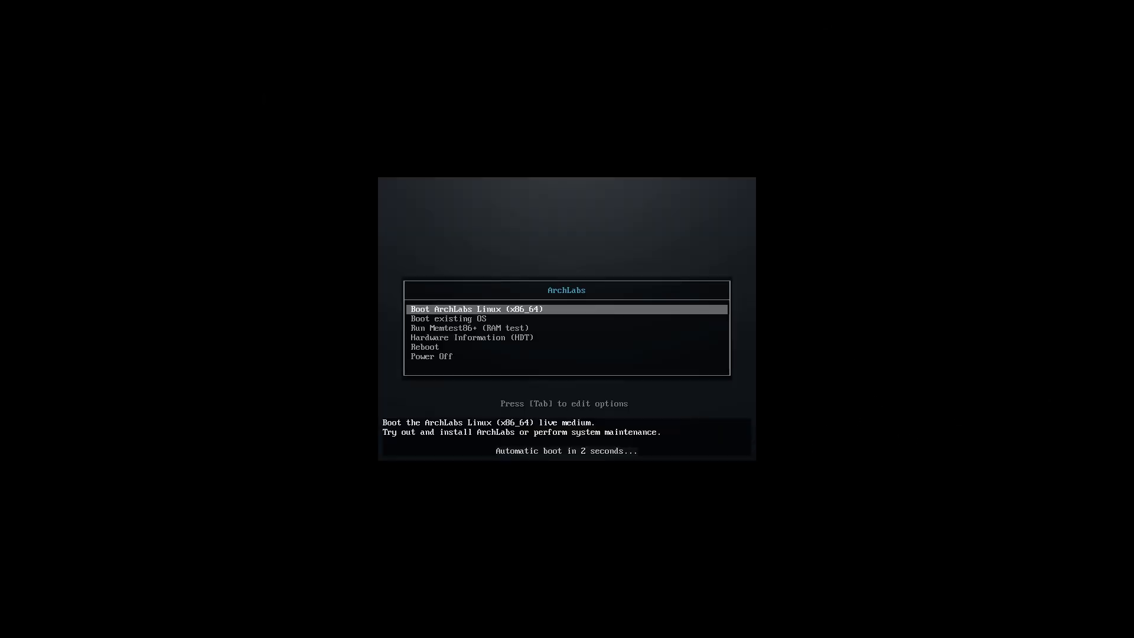
- Choose Reboot from the ArchLabs live boot menu
{"action": "key", "text": "Down"}
{"action": "key", "text": "Down"}
{"action": "key", "text": "Down"}
{"action": "key", "text": "Down"}
{"action": "key", "text": "Down"}
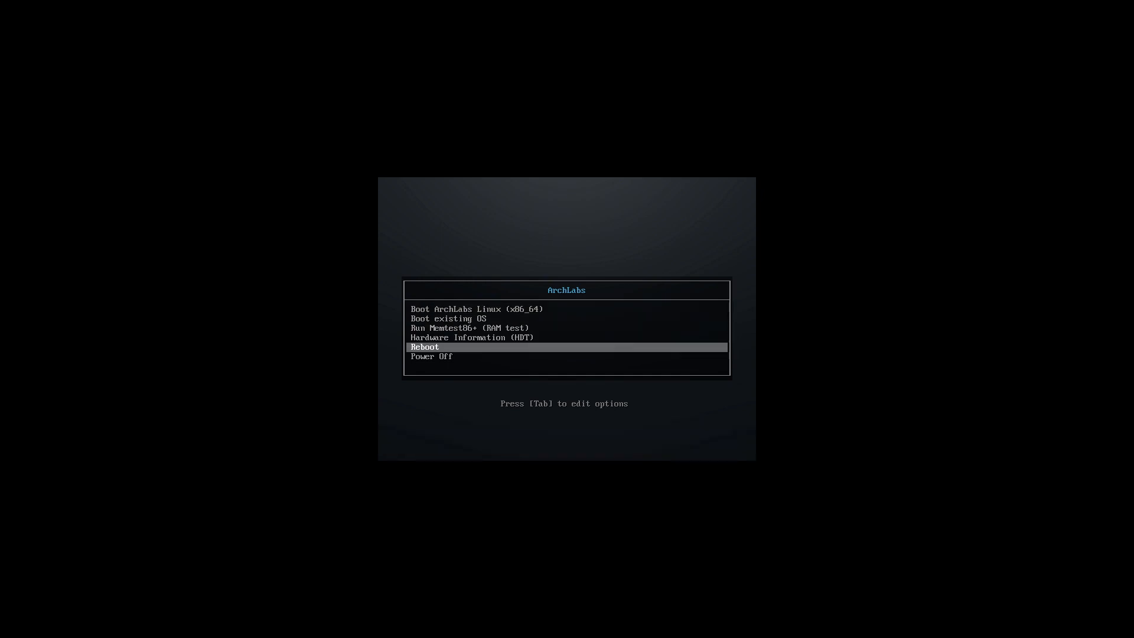
{"action": "key", "text": "Return"}
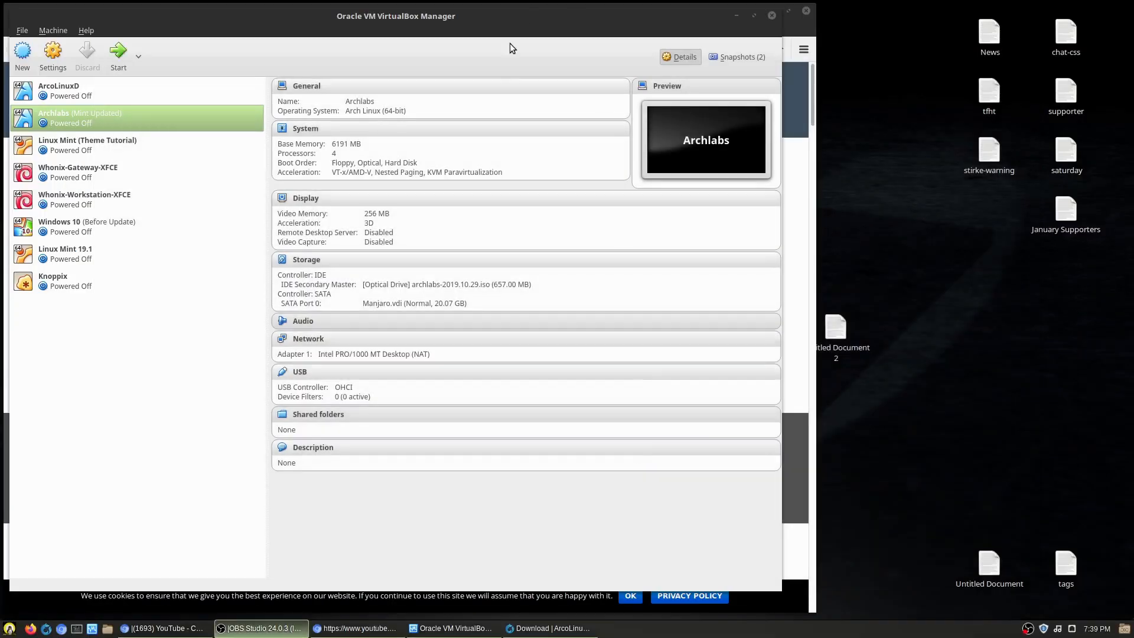
- Start the Archlabs virtual machine again in VirtualBox Manager
{"action": "left_click", "coordinate": [437, 284]}
{"action": "left_click", "coordinate": [464, 407]}
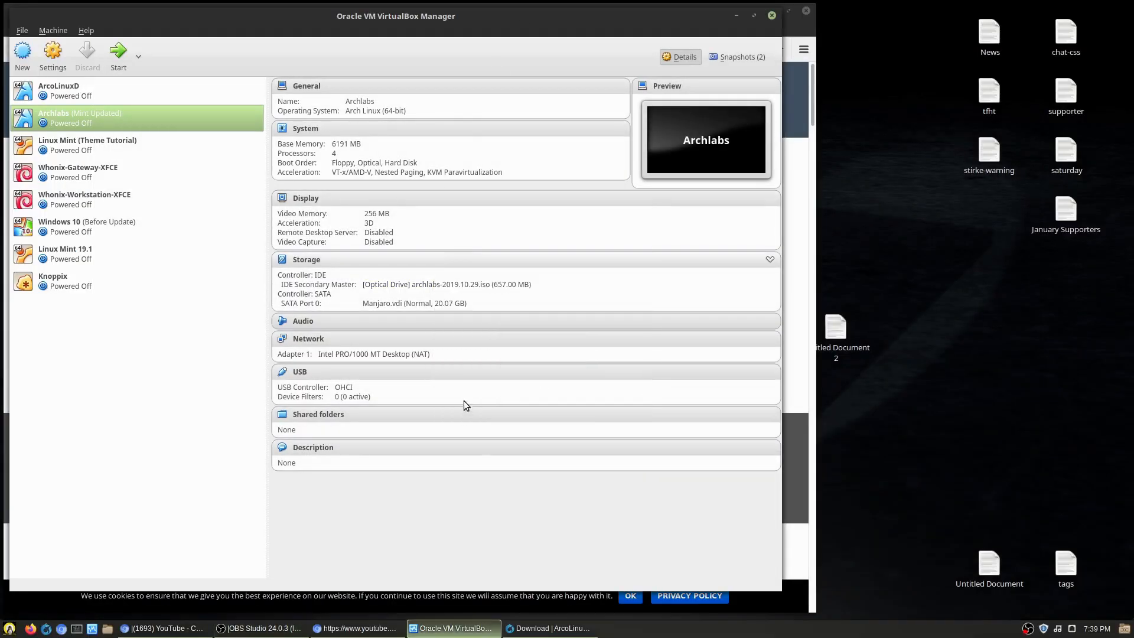
{"action": "left_click", "coordinate": [118, 52]}
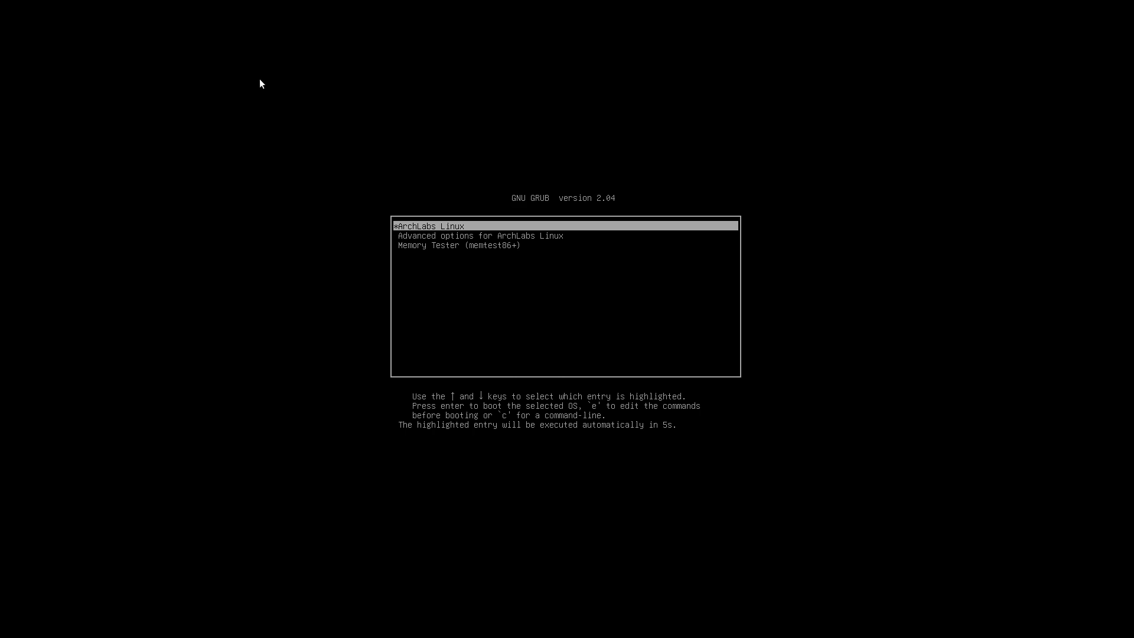
- Boot ArchLabs Linux from the GRUB menu, select the user account and enter its password
{"action": "key", "text": "Return"}
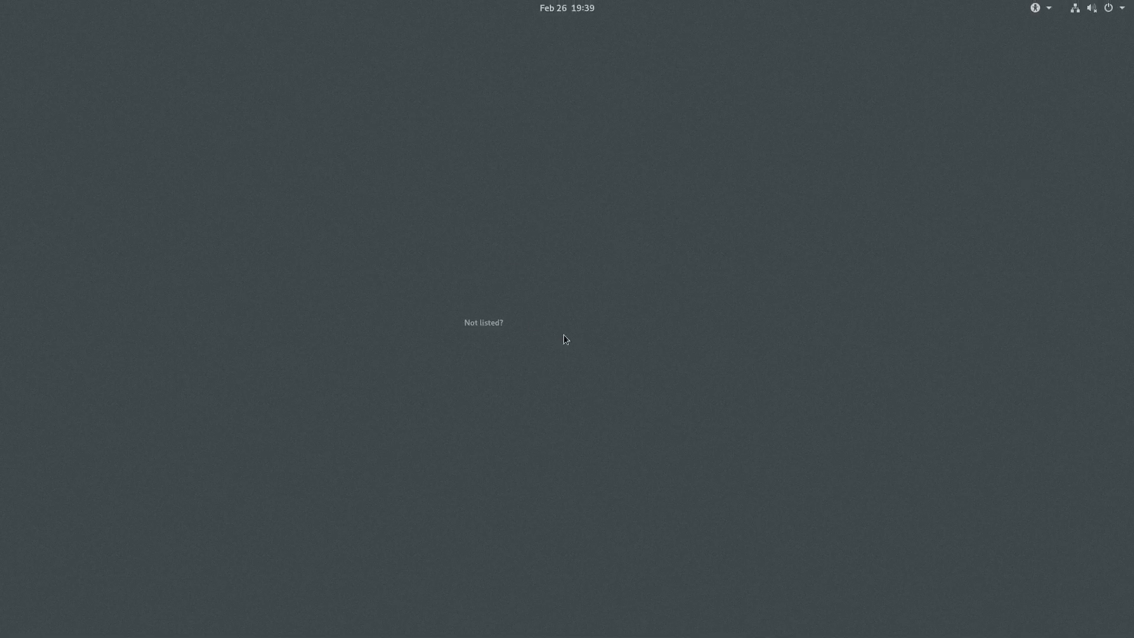
{"action": "left_click", "coordinate": [522, 321]}
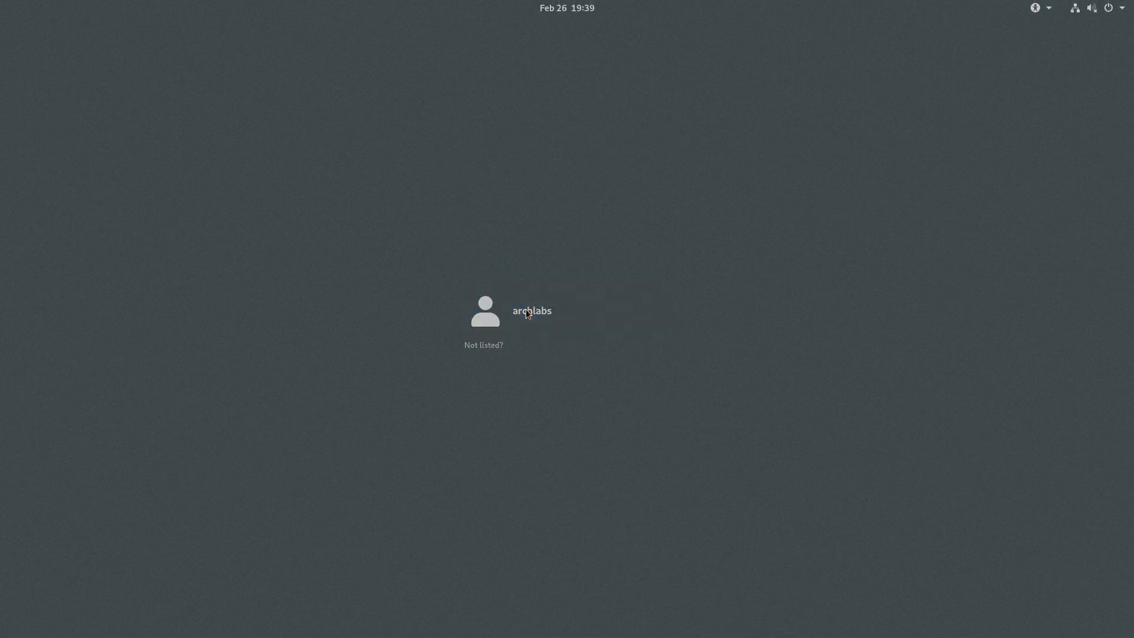
{"action": "type", "text": "***"}
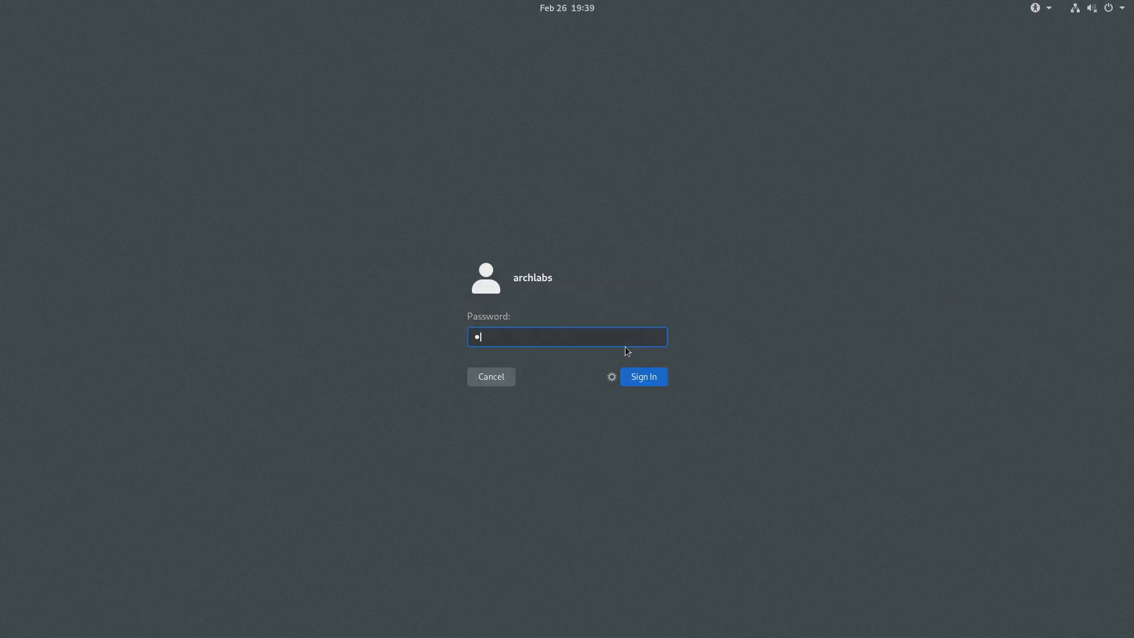
- Pick the GNOME on Xorg session and sign in
{"action": "left_click", "coordinate": [613, 377]}
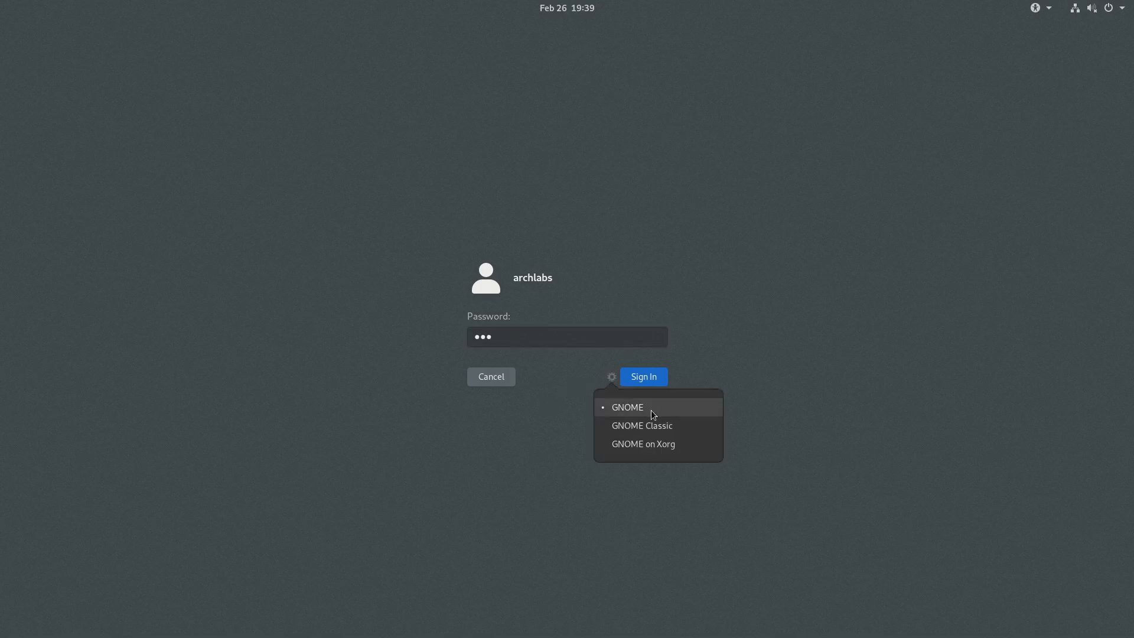
{"action": "left_click", "coordinate": [627, 444]}
{"action": "left_click", "coordinate": [633, 382]}
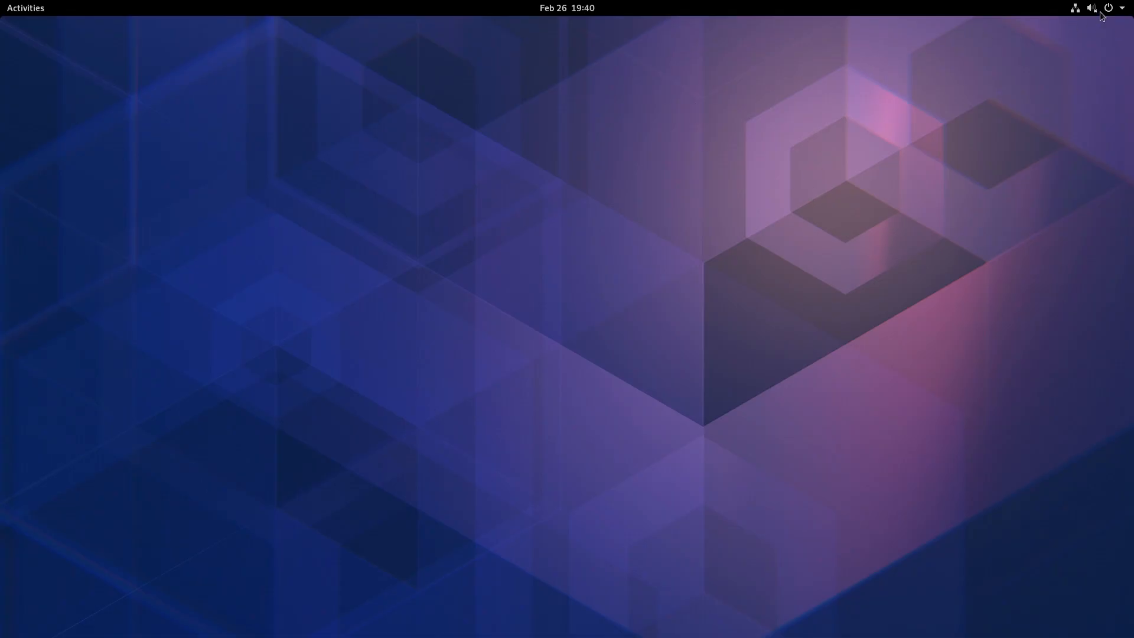
- Open the Software app from the applications overview and dismiss its welcome dialog
{"action": "left_click", "coordinate": [21, 7]}
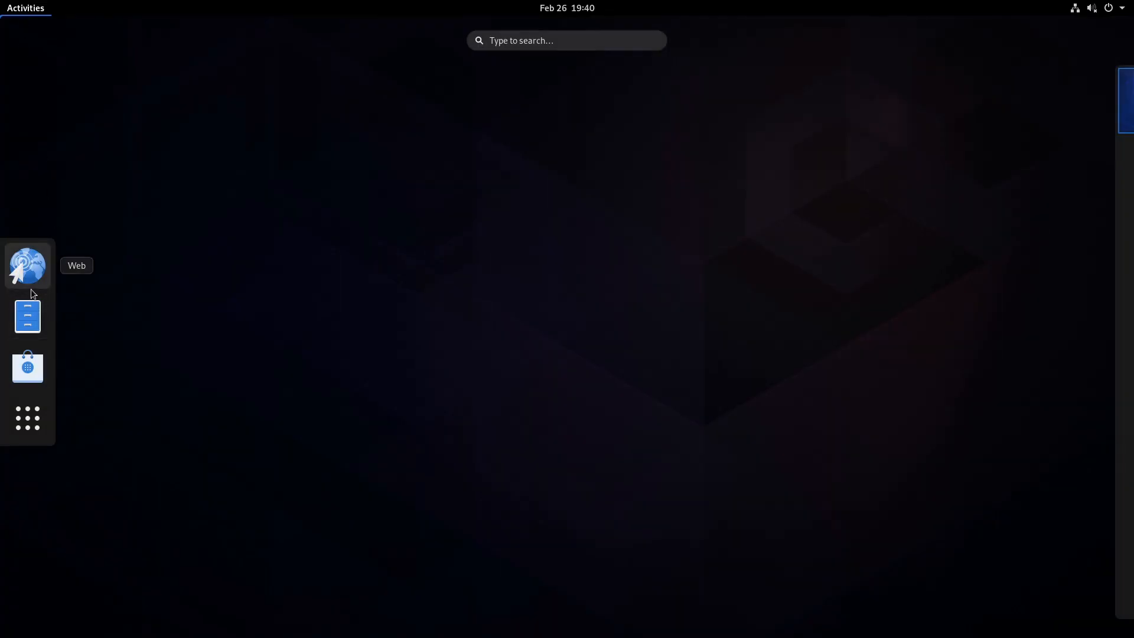
{"action": "left_click", "coordinate": [18, 434]}
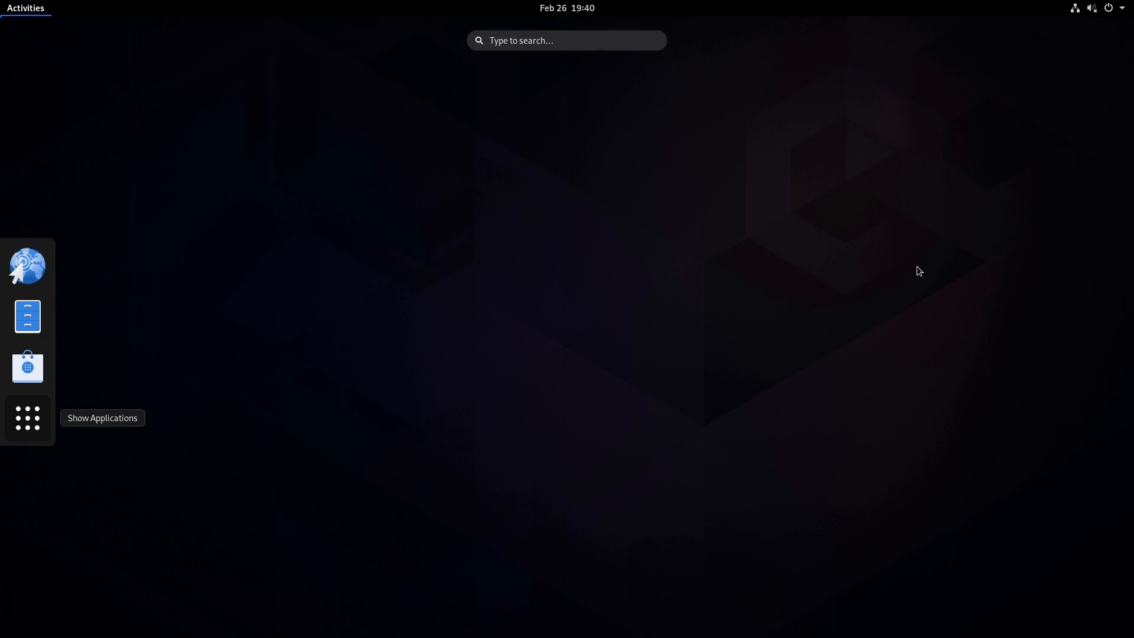
{"action": "scroll", "coordinate": [780, 248], "scroll_direction": "down", "scroll_amount": 1}
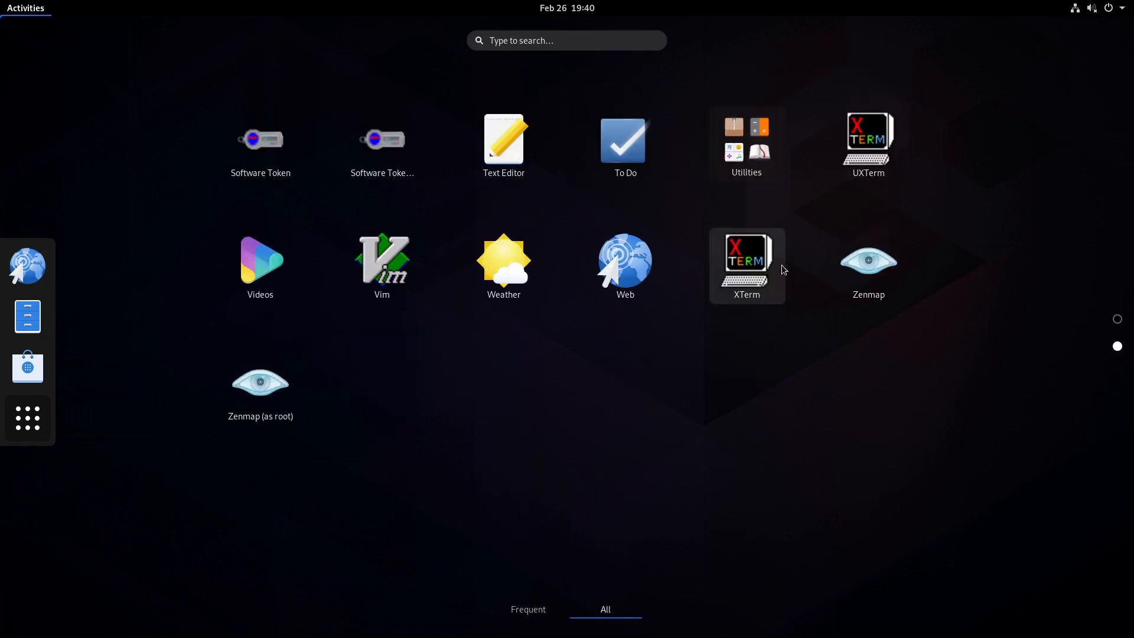
{"action": "scroll", "coordinate": [815, 357], "scroll_direction": "up", "scroll_amount": 1}
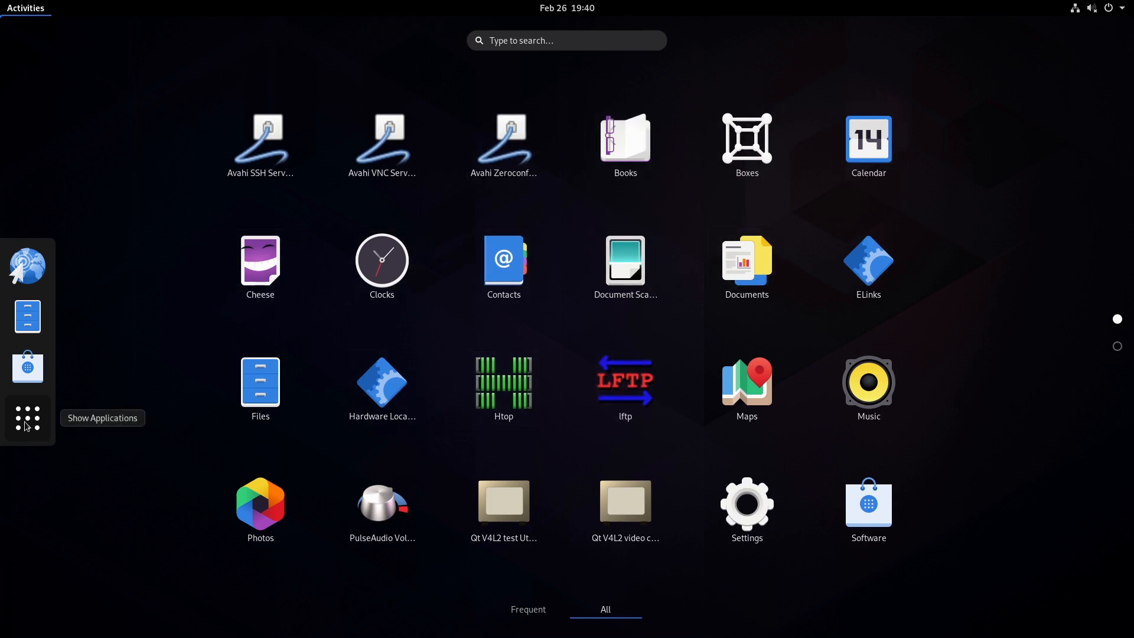
{"action": "left_click", "coordinate": [27, 367]}
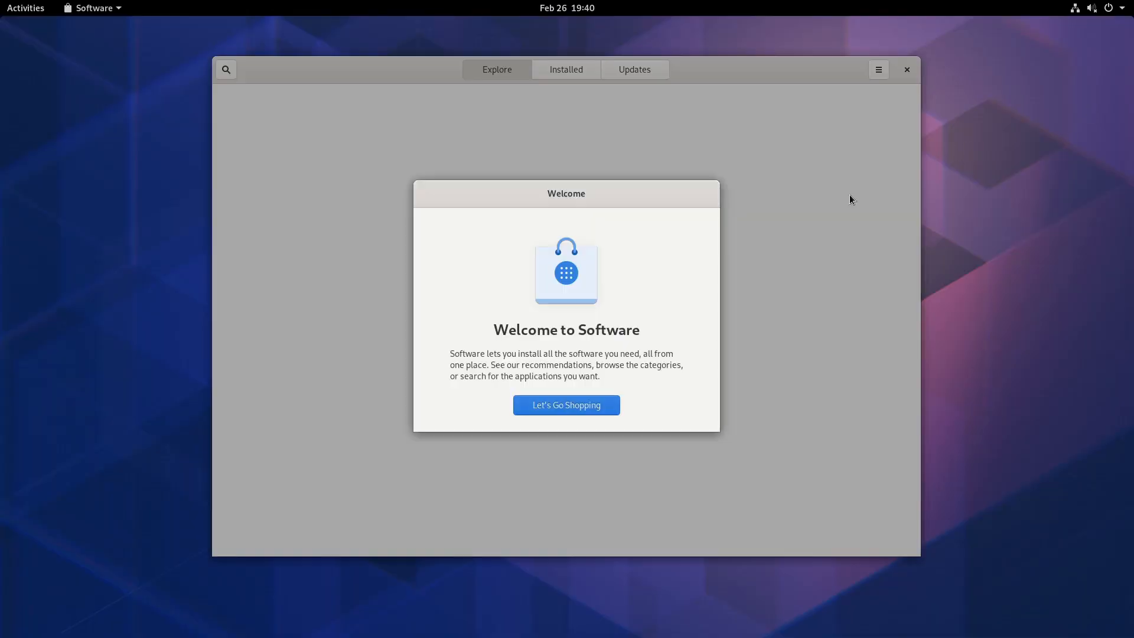
{"action": "left_click", "coordinate": [584, 401]}
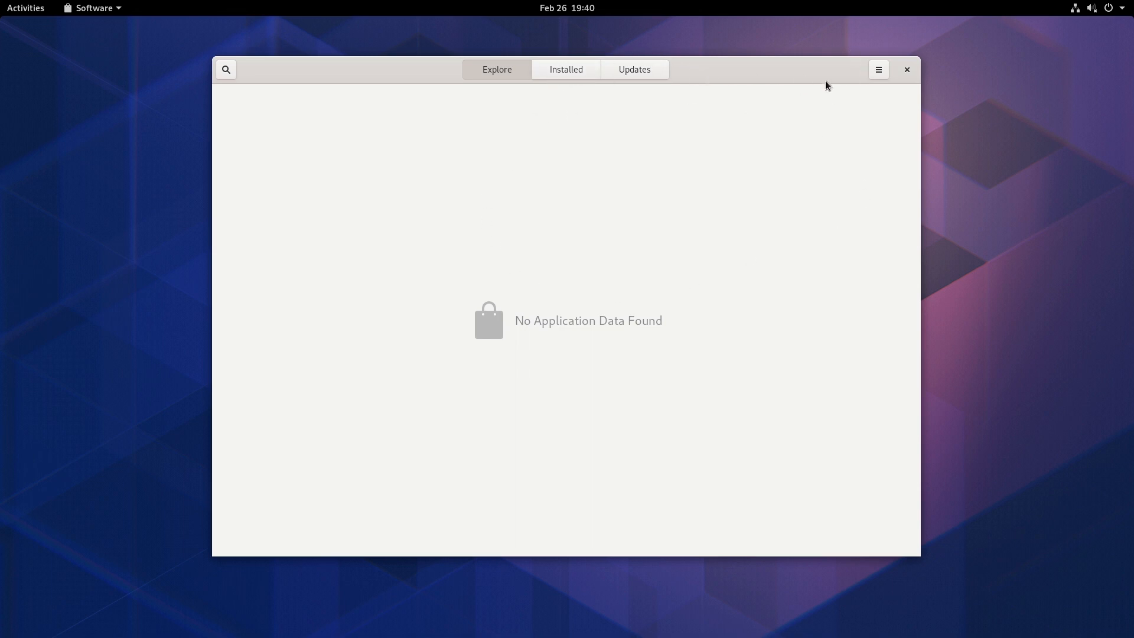
- View the Updates page of Software and return to Explore
{"action": "left_click", "coordinate": [636, 72]}
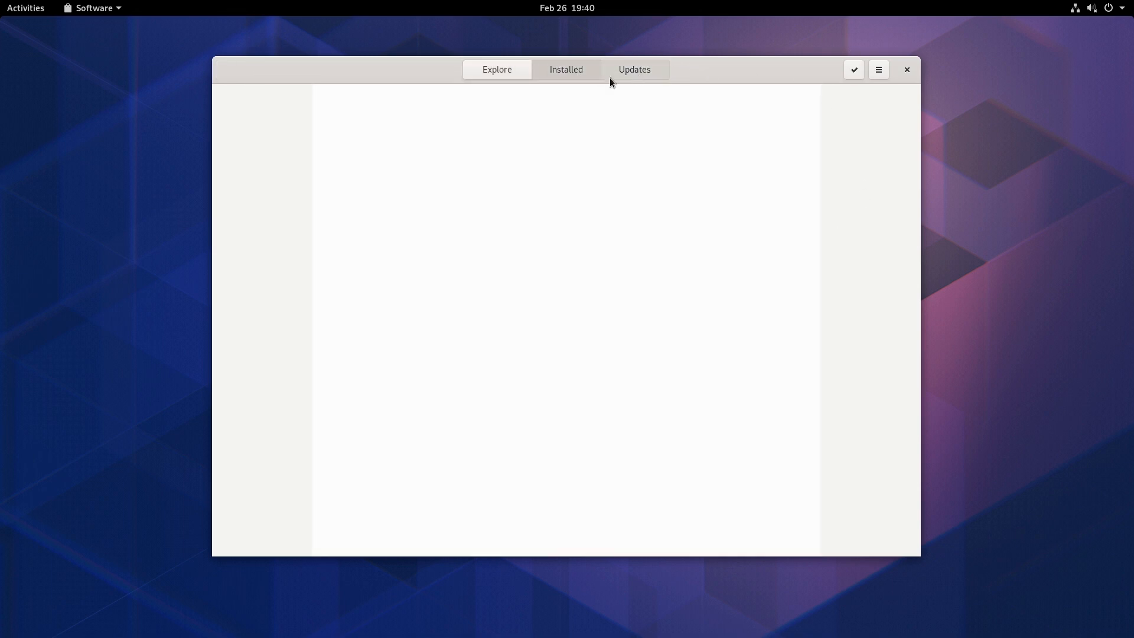
{"action": "left_click", "coordinate": [513, 68]}
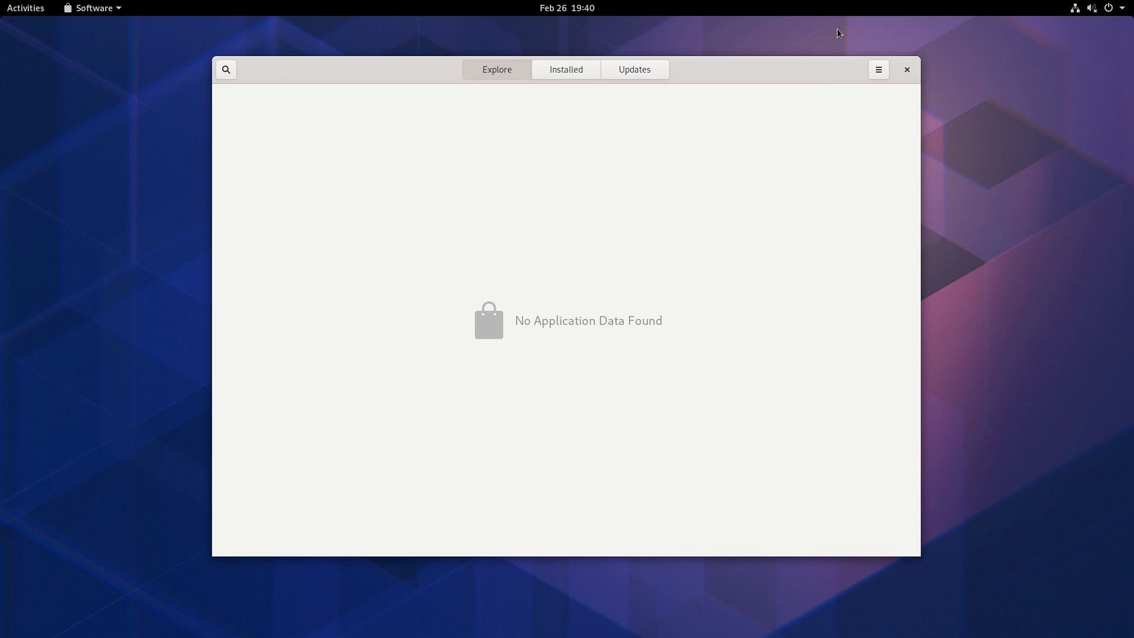
- Open the Software Repositories dialog, expand the GNOME Shell Extensions Repository entry, and close the dialog
{"action": "left_click", "coordinate": [874, 74]}
{"action": "left_click", "coordinate": [880, 106]}
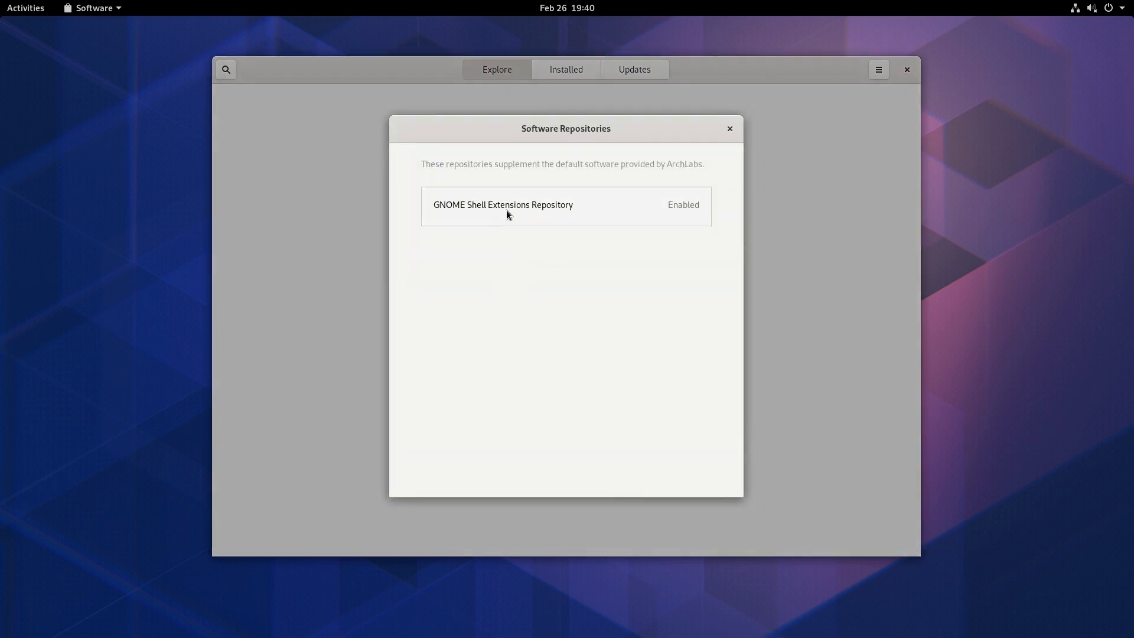
{"action": "left_click", "coordinate": [519, 205]}
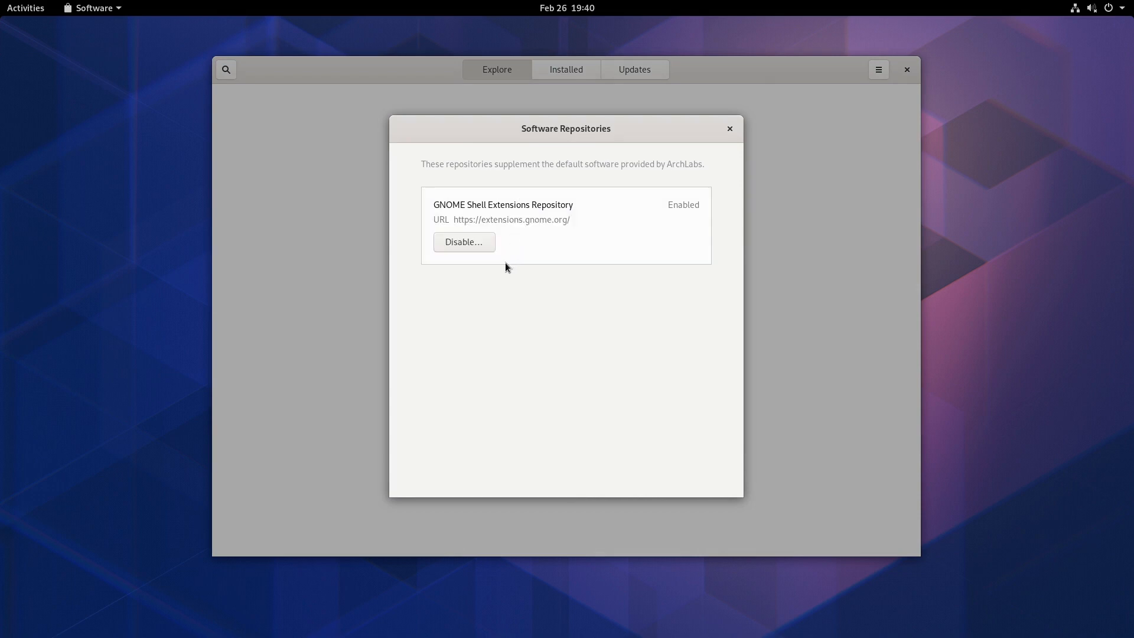
{"action": "left_click", "coordinate": [730, 128]}
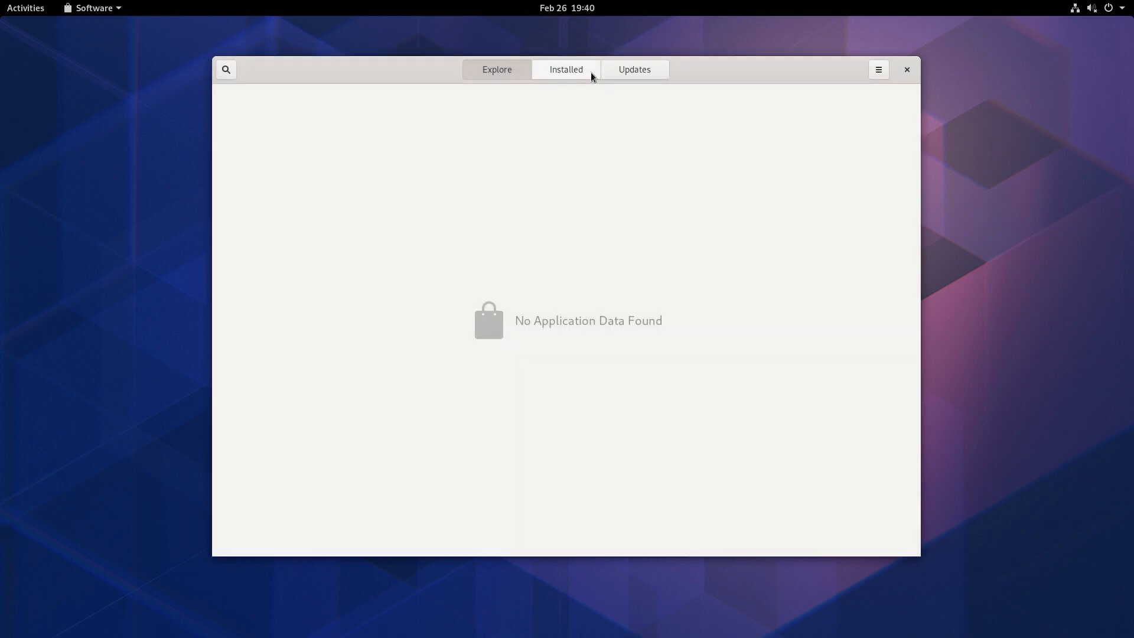
- View the update preferences, then close the dialog and the Software app
{"action": "left_click", "coordinate": [879, 75]}
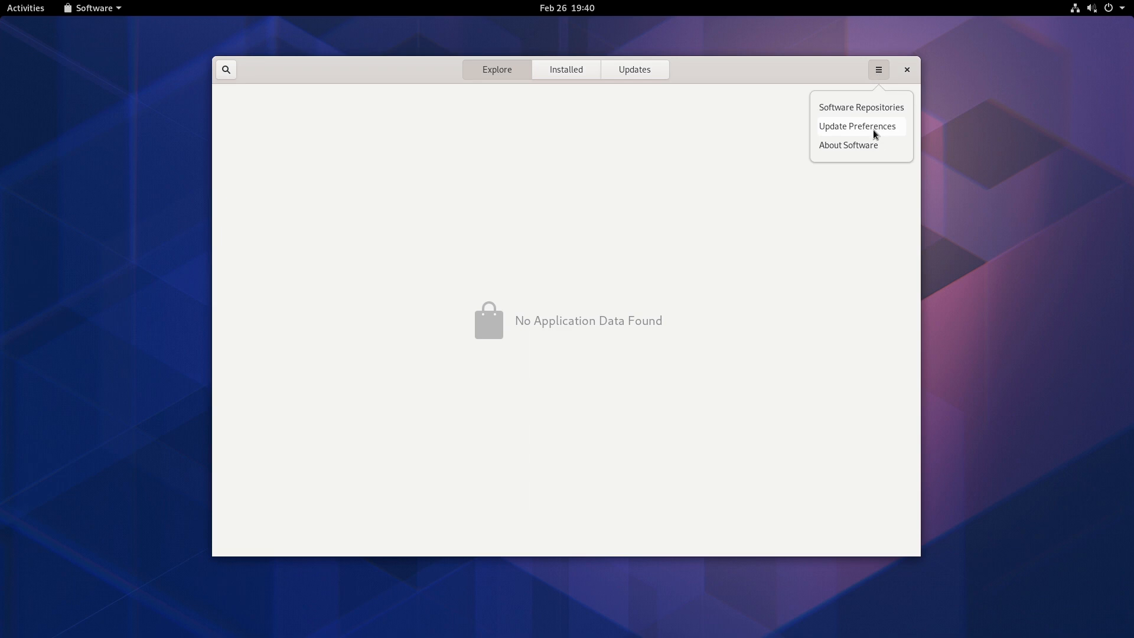
{"action": "left_click", "coordinate": [873, 130]}
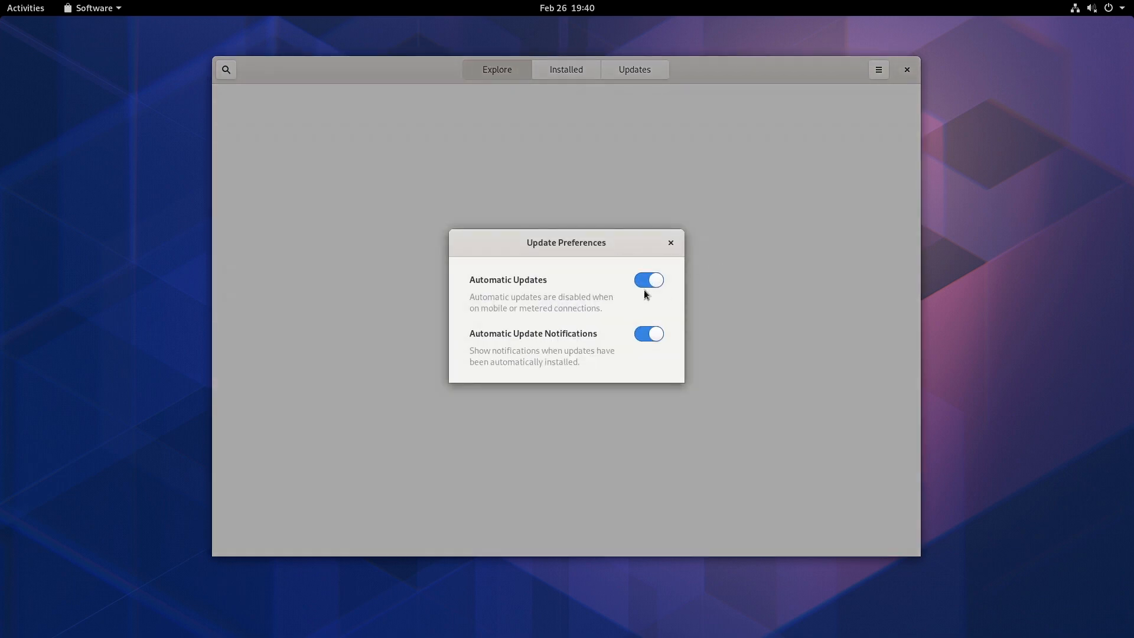
{"action": "left_click", "coordinate": [671, 243]}
{"action": "left_click", "coordinate": [906, 68]}
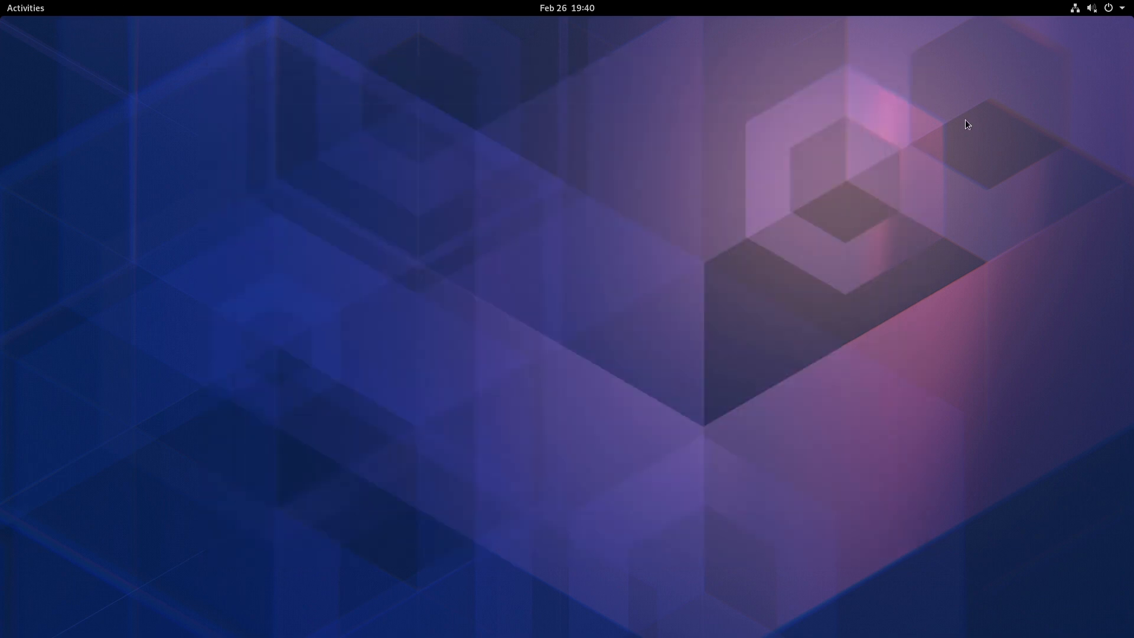
- Raise the system volume slightly using the top-bar system menu slider
{"action": "left_click", "coordinate": [1091, 8]}
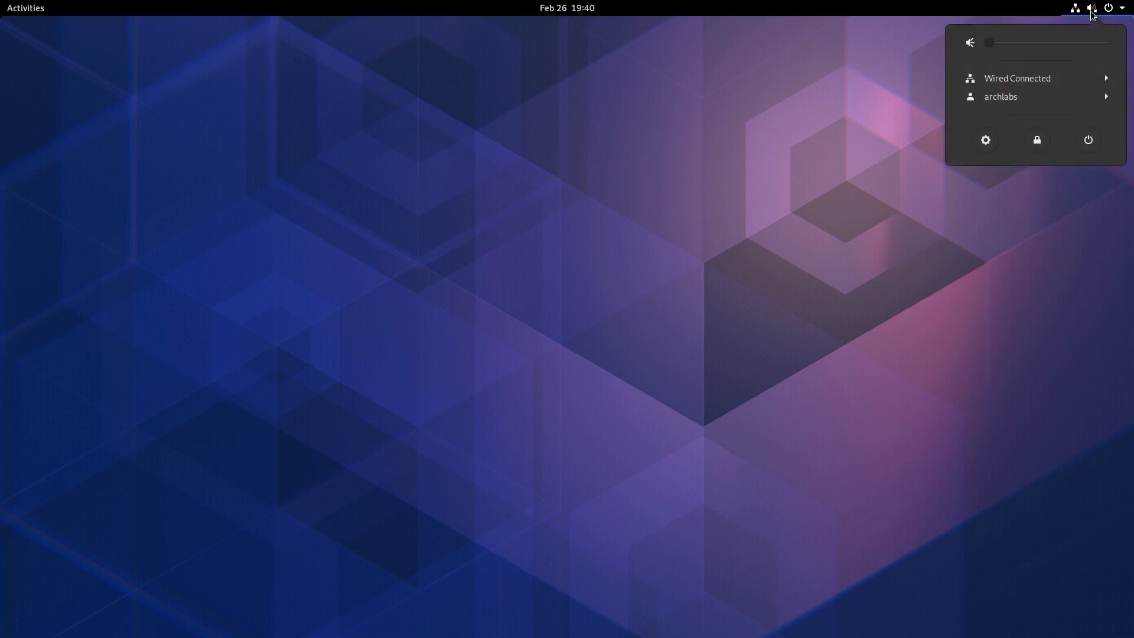
{"action": "left_click", "coordinate": [1091, 11]}
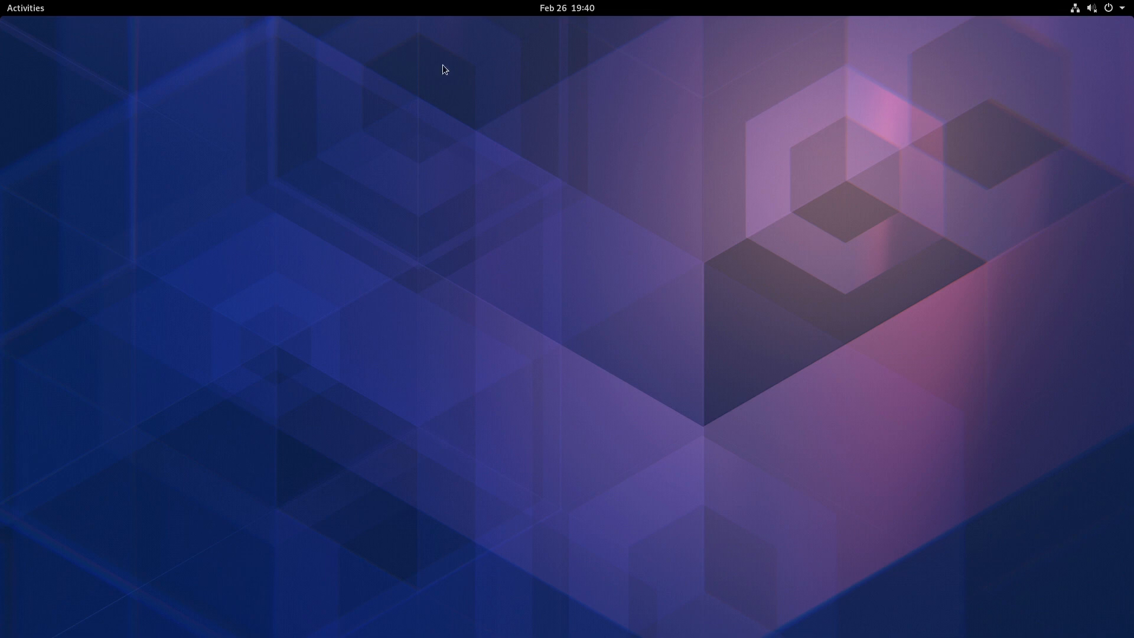
{"action": "left_click", "coordinate": [28, 14]}
{"action": "left_click", "coordinate": [28, 15]}
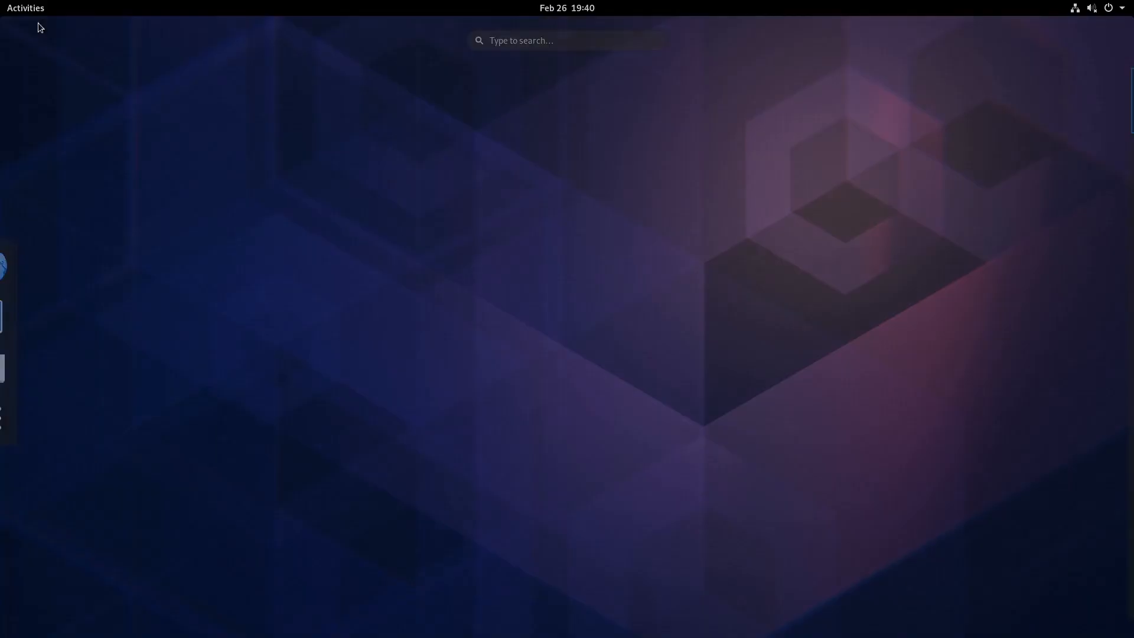
{"action": "left_click", "coordinate": [1122, 7]}
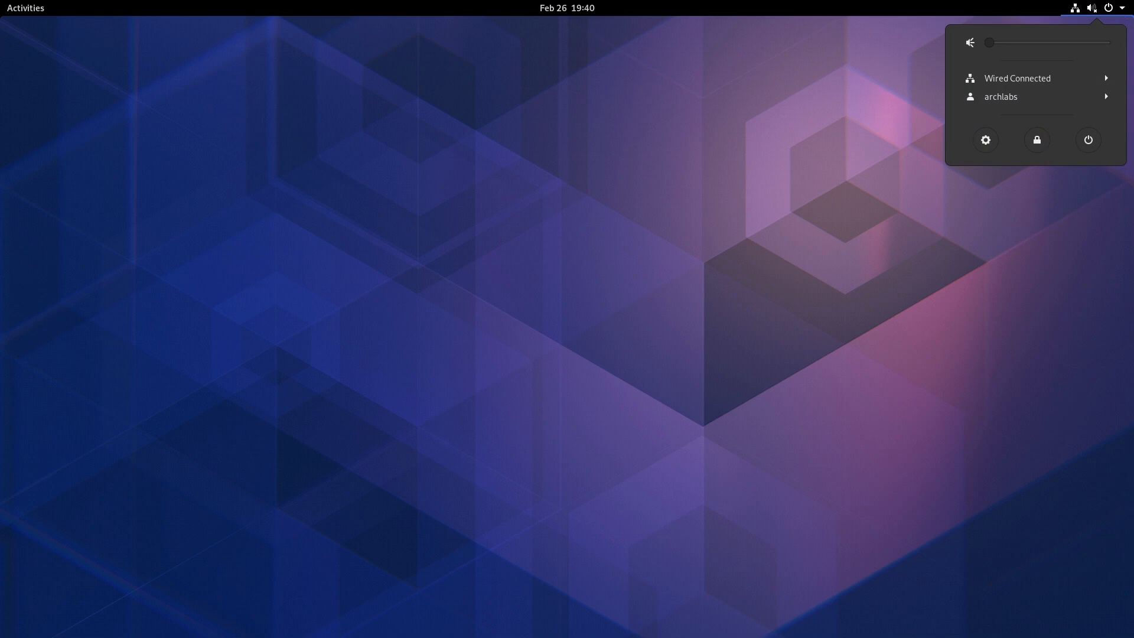
{"action": "left_click", "coordinate": [752, 234]}
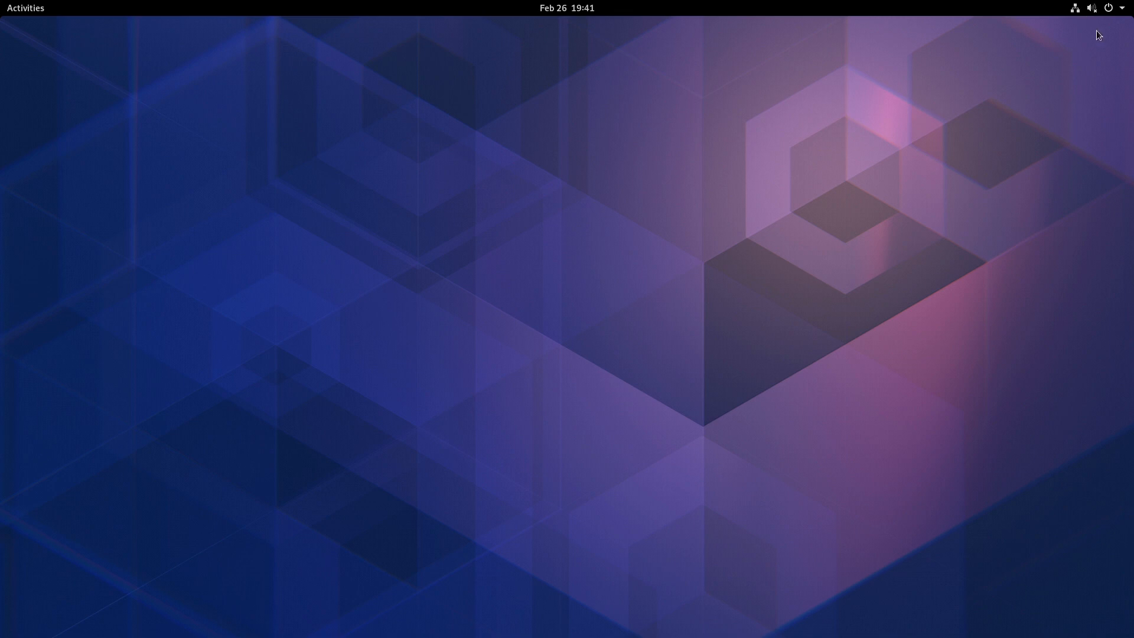
{"action": "left_click", "coordinate": [1116, 11]}
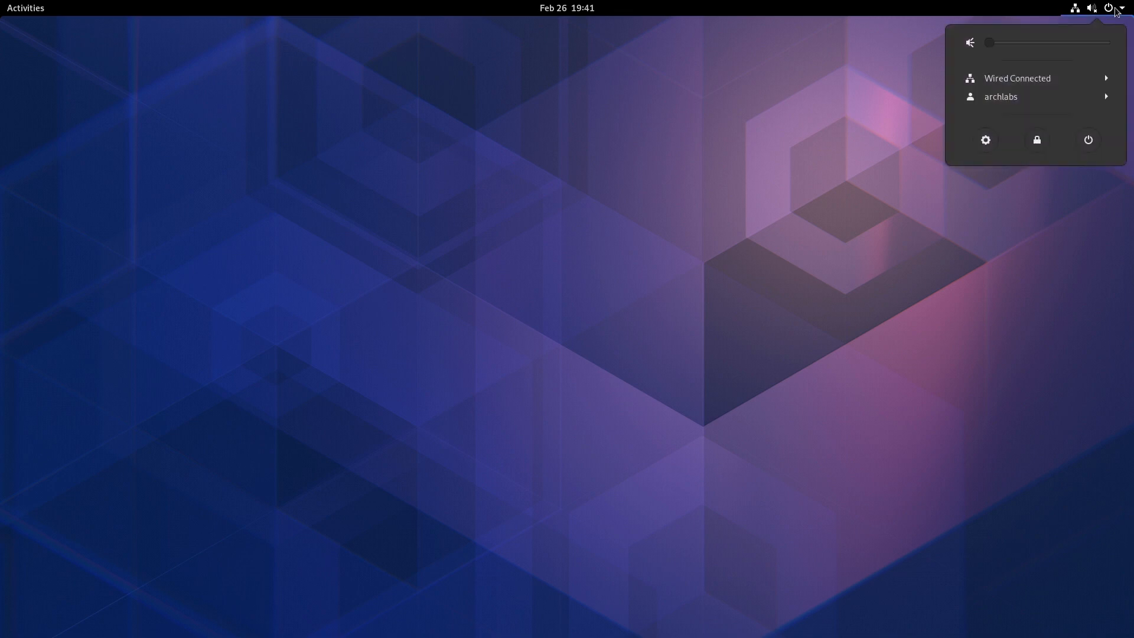
{"action": "mouse_move", "coordinate": [1013, 44]}
{"action": "left_mouse_down"}
{"action": "mouse_move", "coordinate": [1096, 45]}
{"action": "mouse_move", "coordinate": [1028, 44]}
{"action": "left_mouse_up"}
{"action": "left_click", "coordinate": [810, 72]}
- Open the Software app from the dash and close it again
{"action": "left_click", "coordinate": [26, 9]}
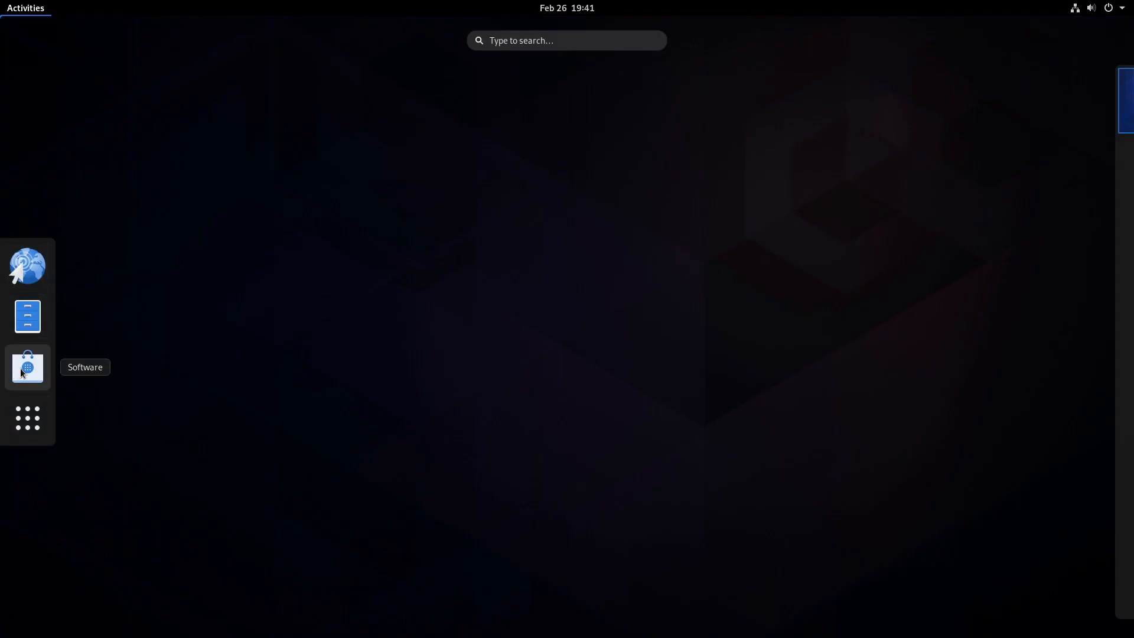
{"action": "left_click", "coordinate": [36, 375]}
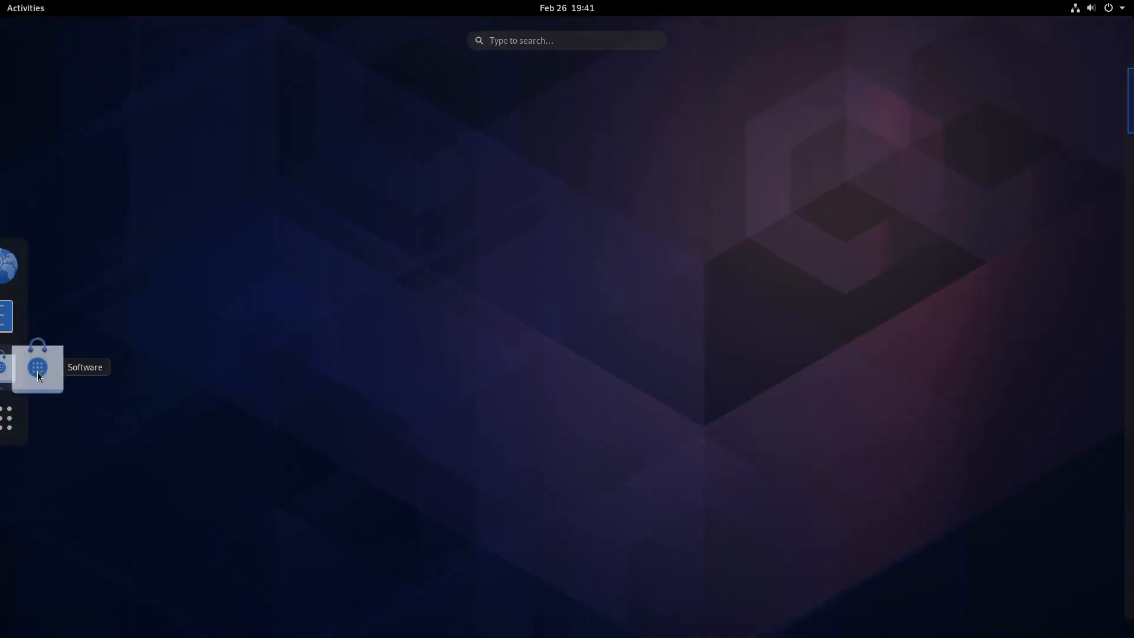
{"action": "left_click", "coordinate": [907, 69]}
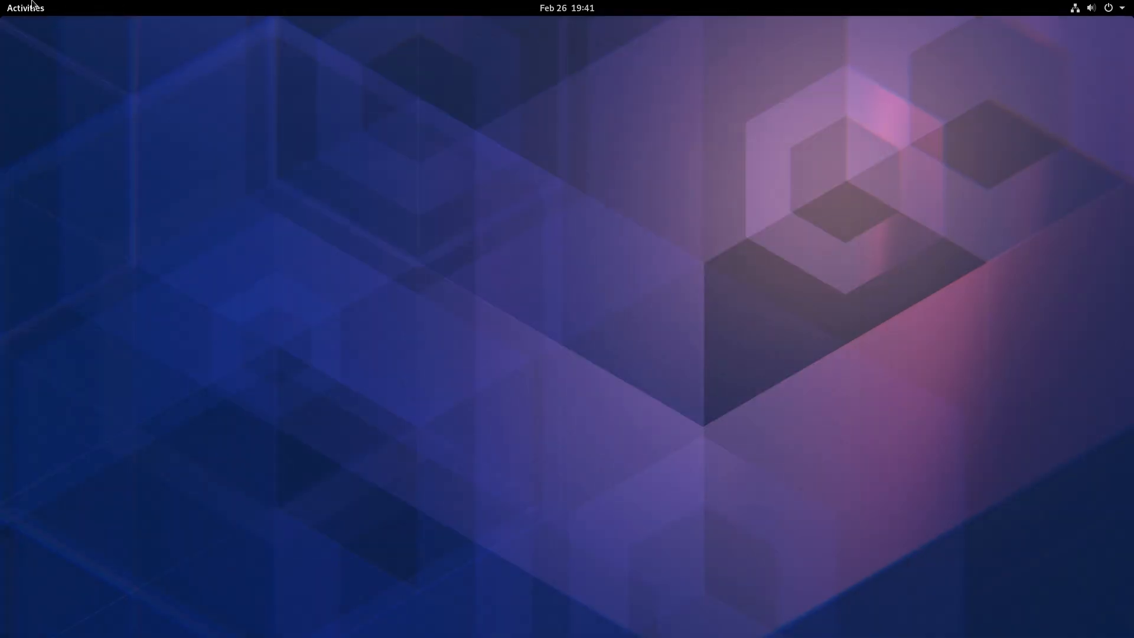
- Browse the full grid of installed applications in the overview
{"action": "left_click", "coordinate": [26, 8]}
{"action": "left_click", "coordinate": [28, 418]}
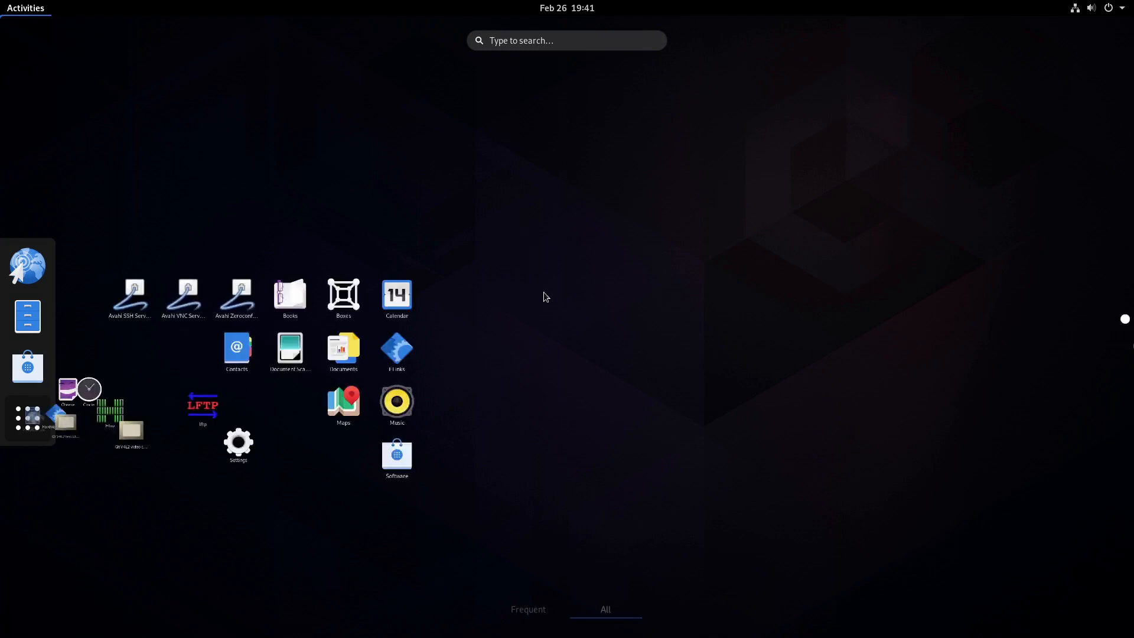
{"action": "scroll", "coordinate": [641, 227], "scroll_direction": "down", "scroll_amount": 1}
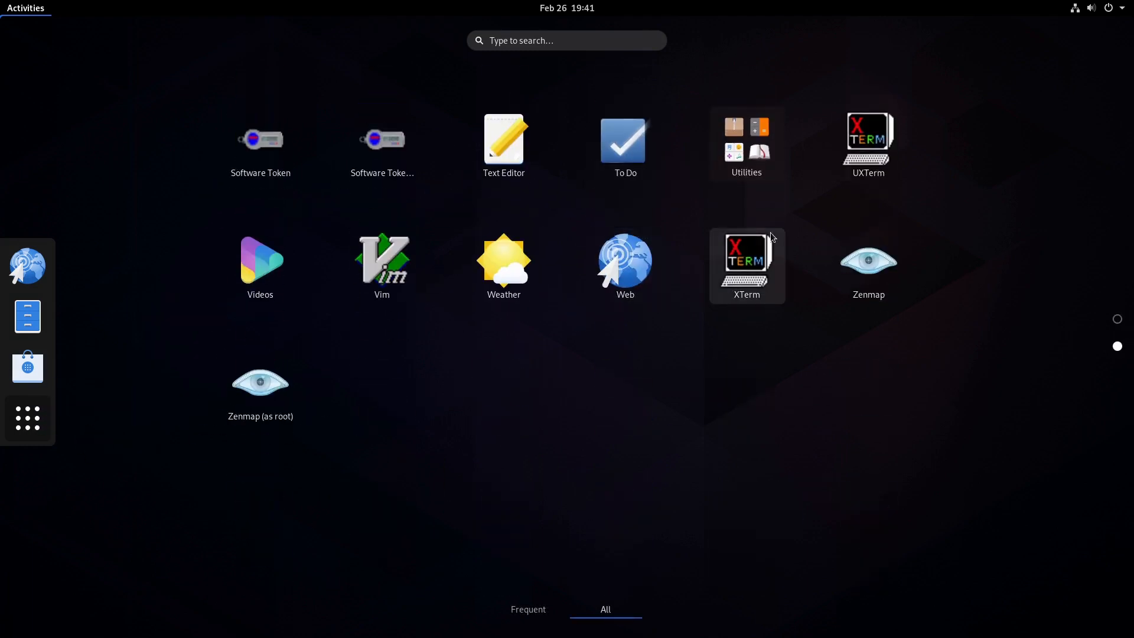
{"action": "scroll", "coordinate": [762, 238], "scroll_direction": "up", "scroll_amount": 1}
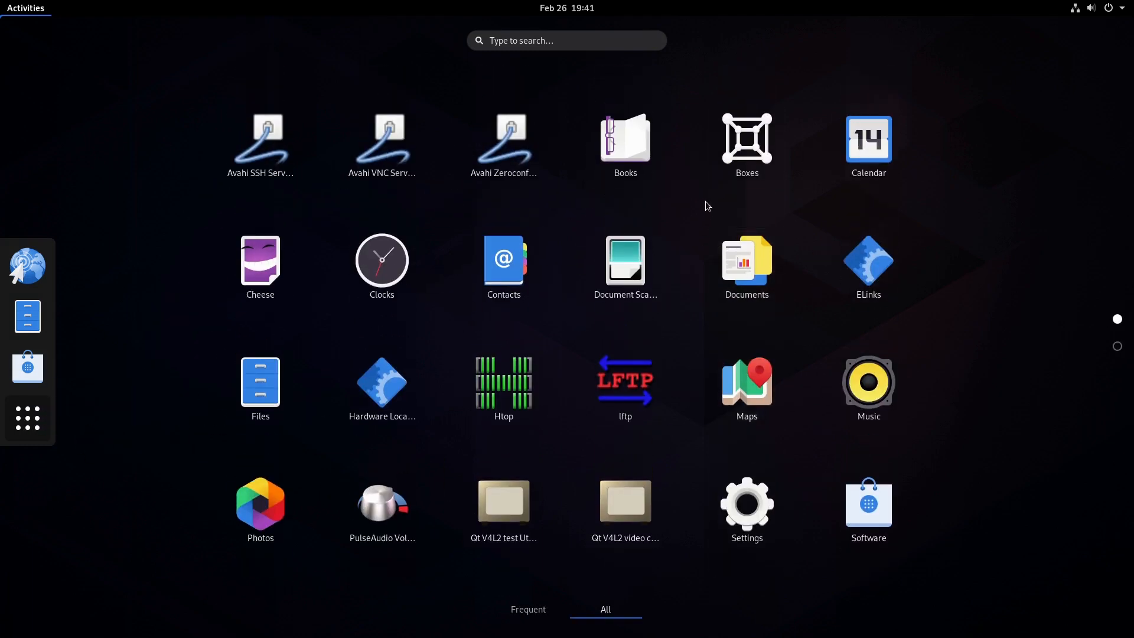
- Search for and open Terminal, then run sudo pacman -Syu to upgrade the system
{"action": "type", "text": "ter"}
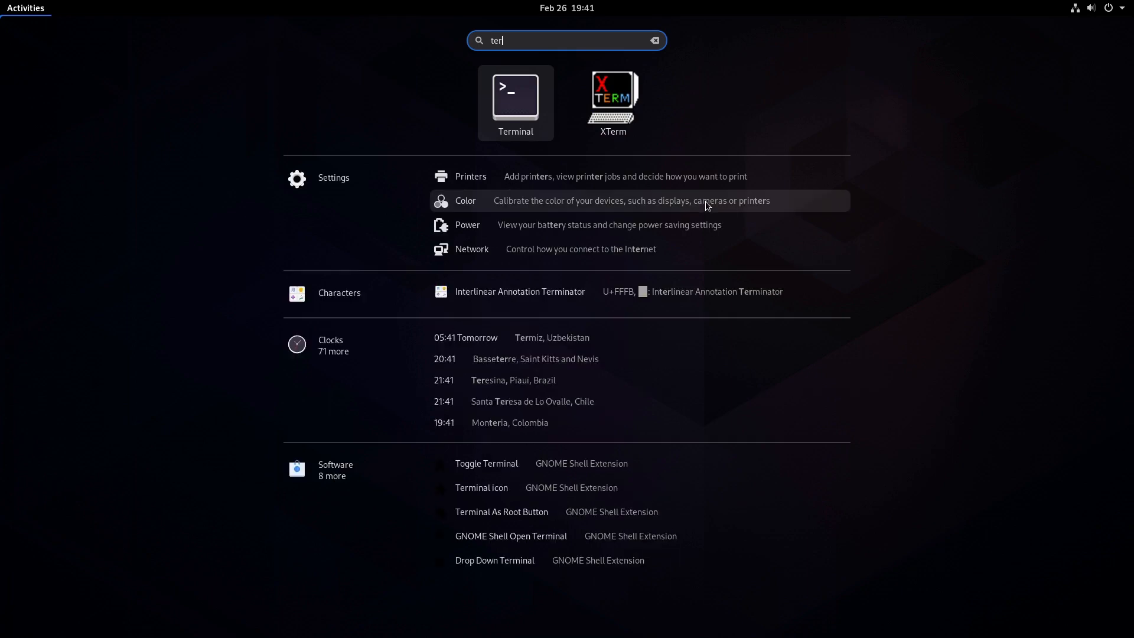
{"action": "key", "text": "Return"}
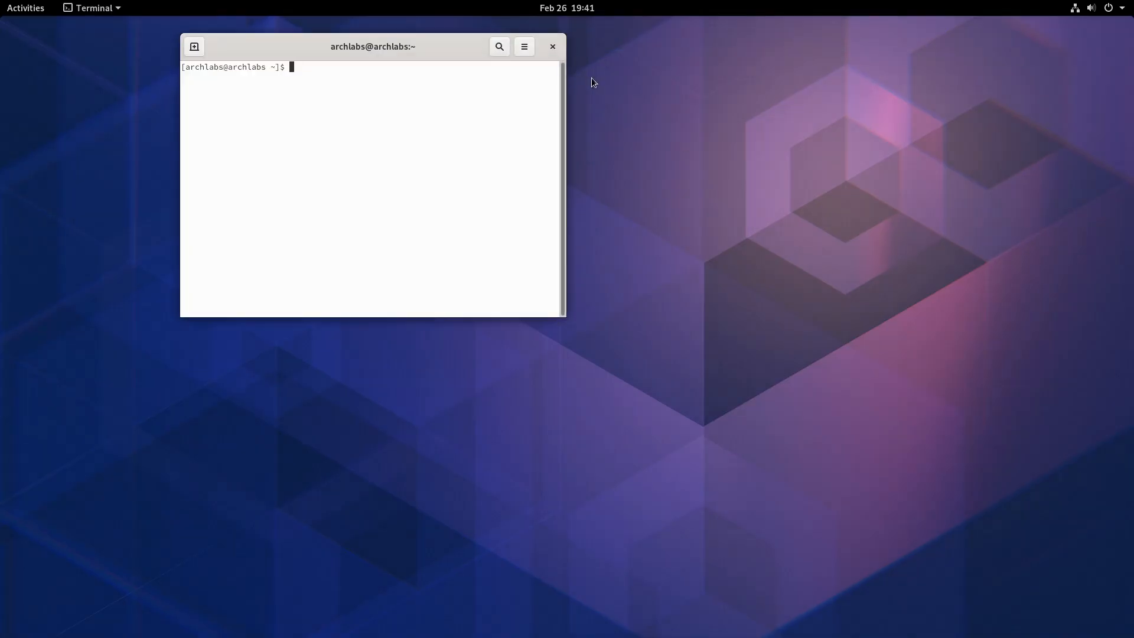
{"action": "type", "text": "sudo pacman -Syu"}
{"action": "key", "text": "Return"}
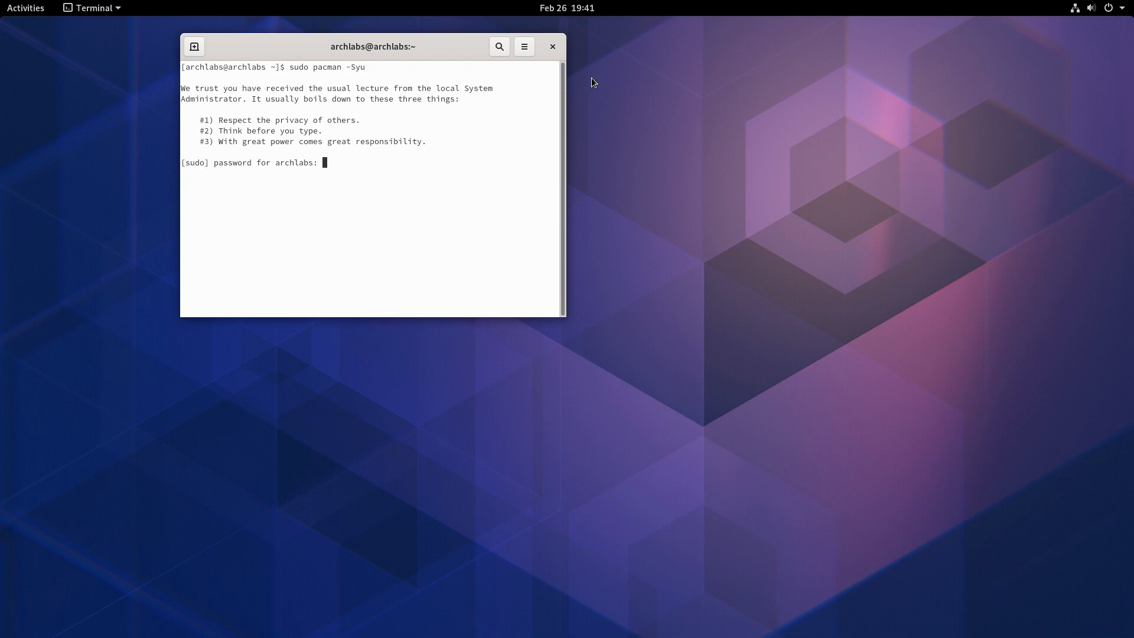
- Enter the sudo password for the upgrade, then exit the terminal once it finishes
{"action": "key", "text": "Return"}
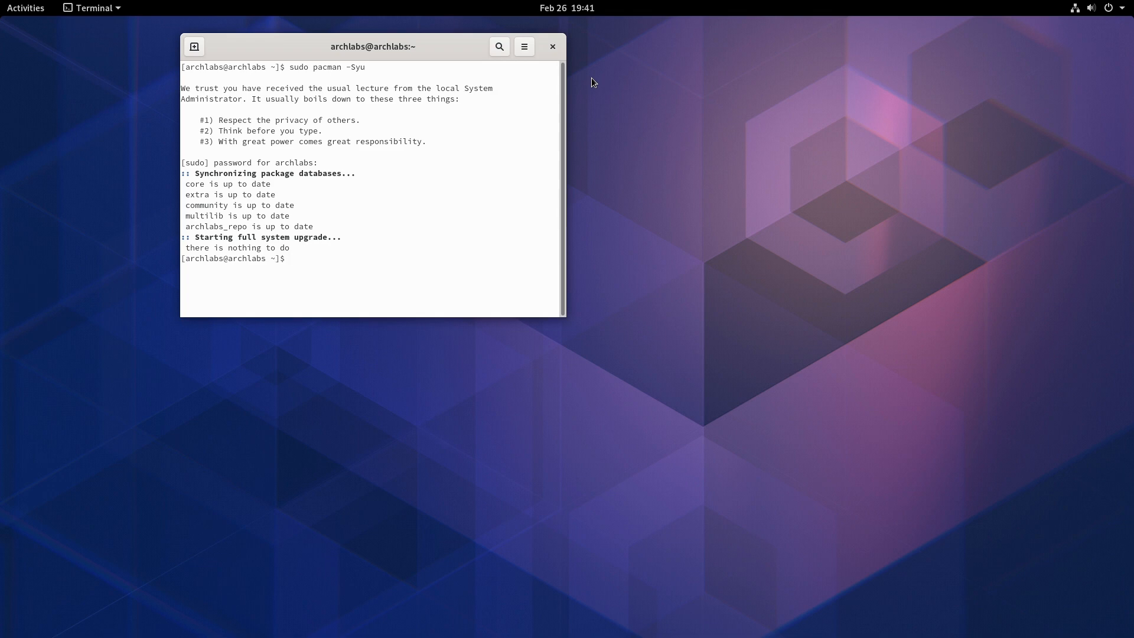
{"action": "type", "text": "exit"}
{"action": "key", "text": "Return"}
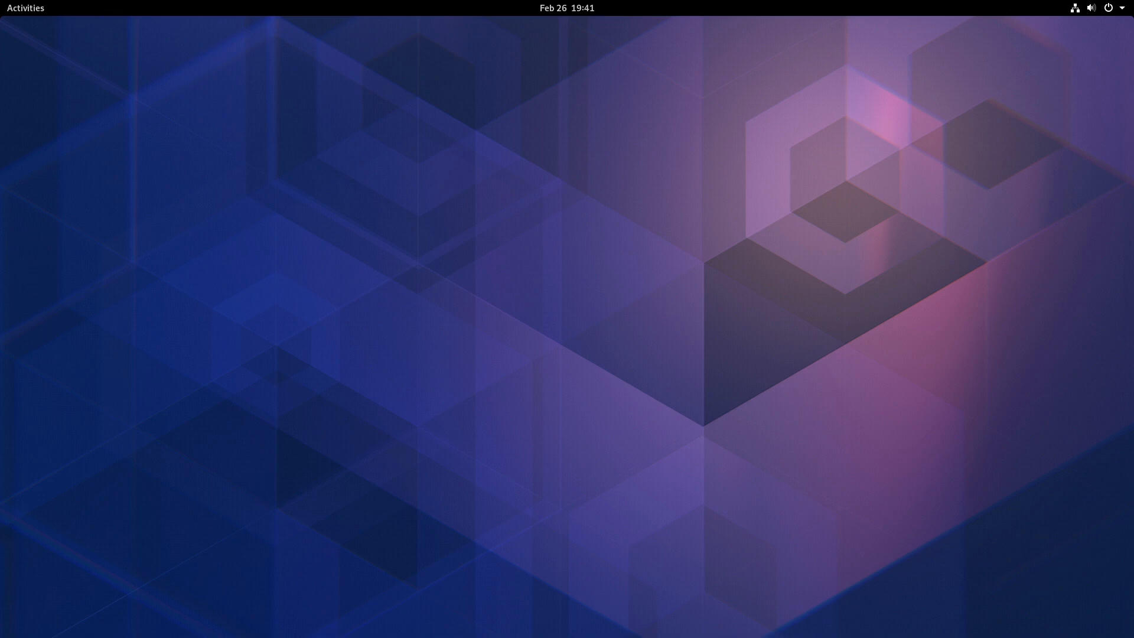
- Open the system menu and choose the power off option to shut down ArchLabs
{"action": "left_click", "coordinate": [1115, 8]}
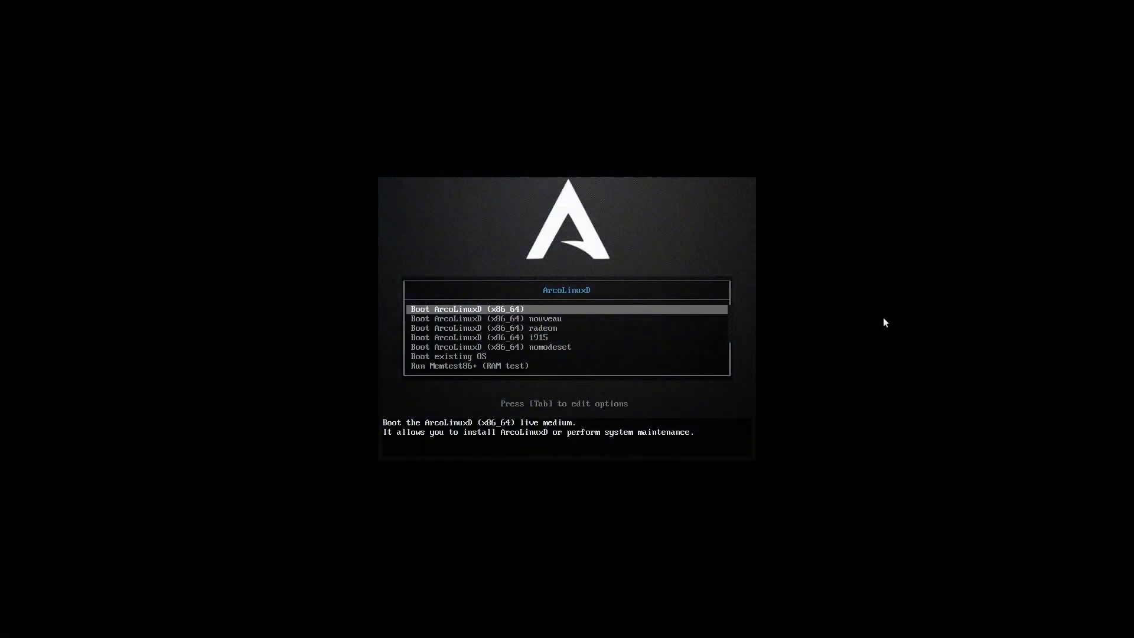
{"action": "key", "text": "Down"}
{"action": "key", "text": "Down"}
{"action": "key", "text": "Down"}
{"action": "key", "text": "Down"}
{"action": "key", "text": "Down"}
{"action": "key", "text": "Up"}
{"action": "key", "text": "Up"}
{"action": "key", "text": "Up"}
{"action": "key", "text": "Up"}
{"action": "key", "text": "Up"}
{"action": "key", "text": "Down"}
{"action": "key", "text": "Down"}
{"action": "key", "text": "Up"}
{"action": "key", "text": "Up"}
{"action": "key", "text": "Return"}
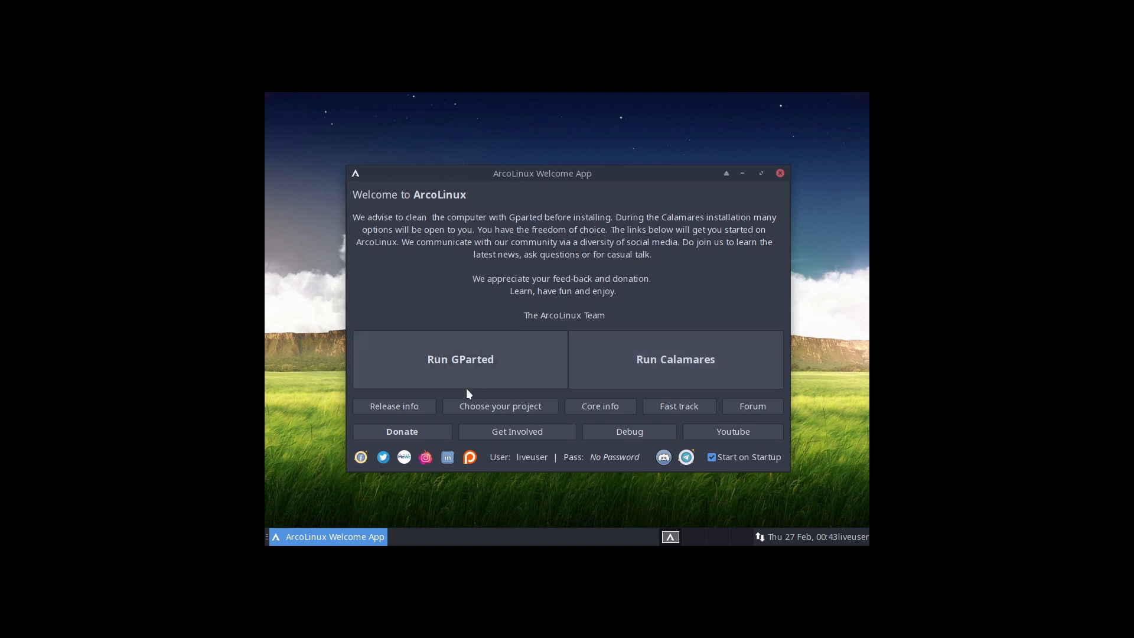
- Launch GParted from the ArcoLinux Welcome App
{"action": "left_click", "coordinate": [488, 360]}
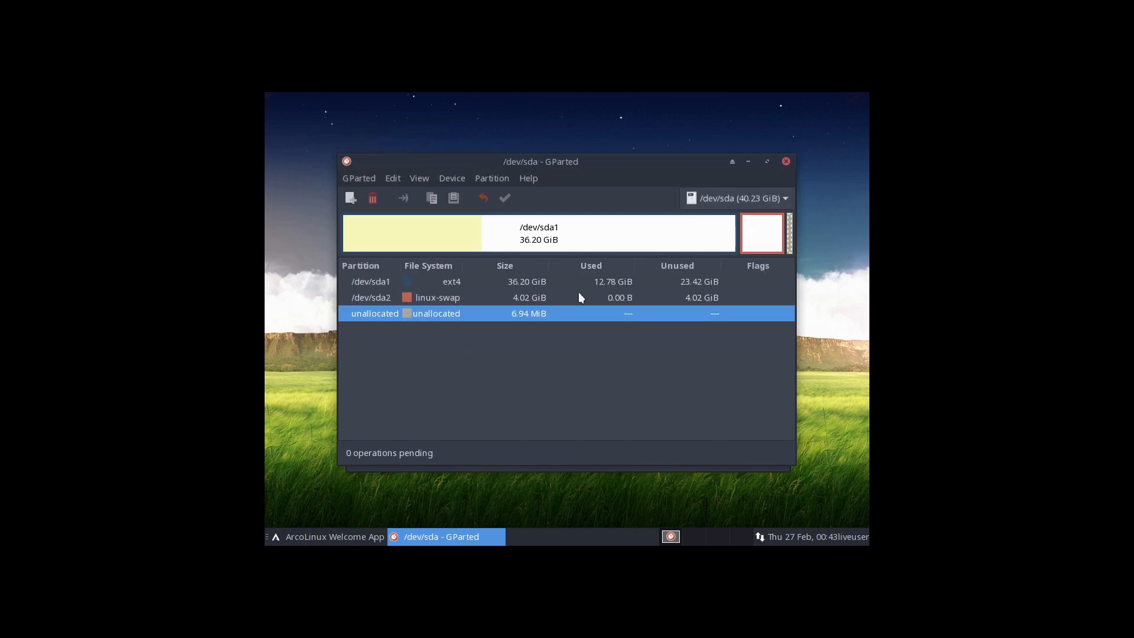
{"action": "right_click", "coordinate": [458, 314]}
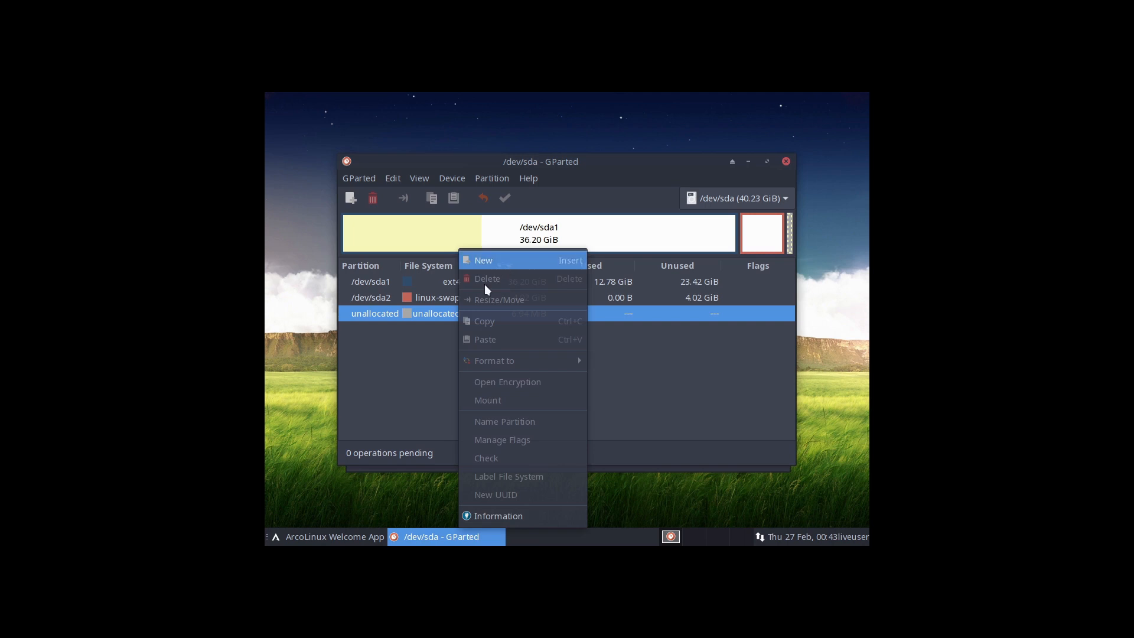
{"action": "left_click", "coordinate": [427, 328]}
- Delete the /dev/sda2 swap partition and the /dev/sda1 ext4 partition
{"action": "right_click", "coordinate": [437, 296]}
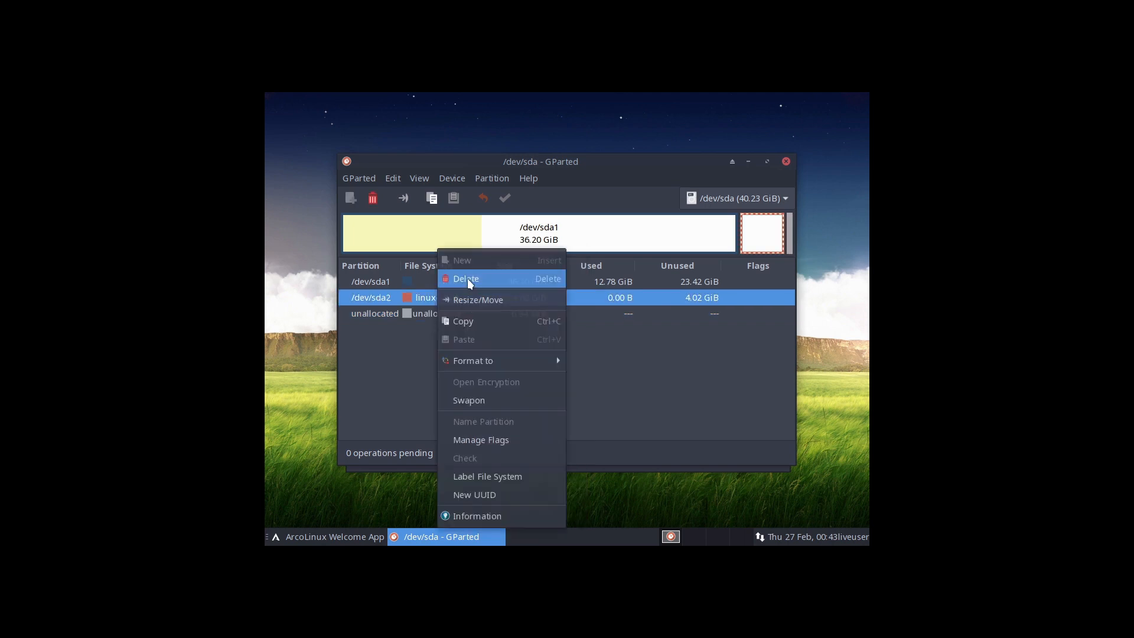
{"action": "left_click", "coordinate": [467, 279]}
{"action": "right_click", "coordinate": [438, 283]}
{"action": "left_click", "coordinate": [466, 279]}
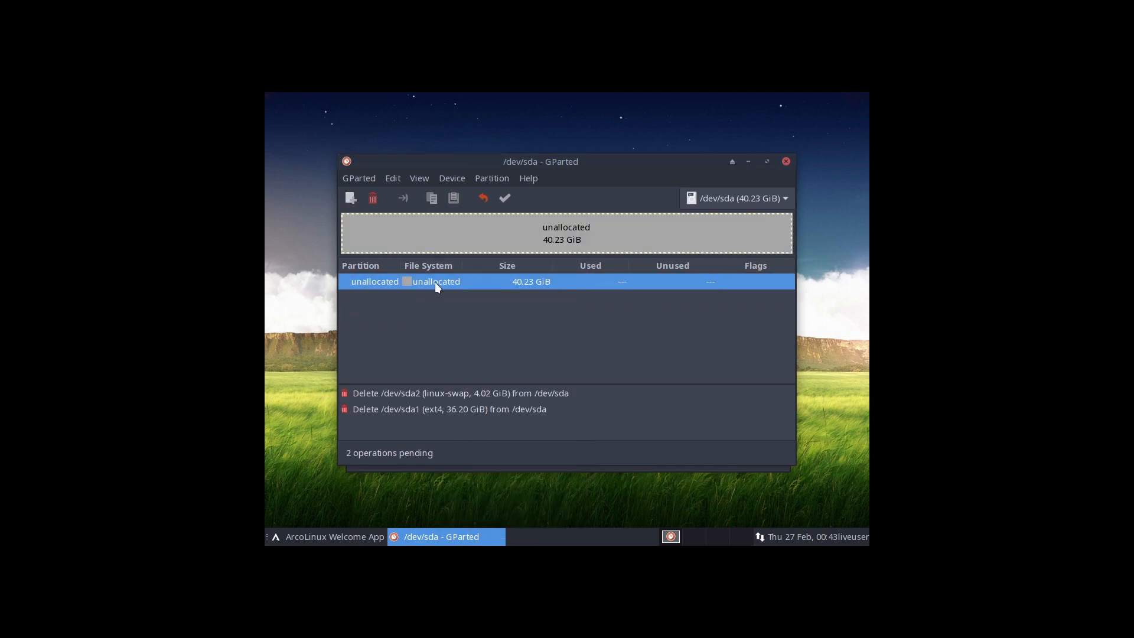
- Create a new primary ext4 partition spanning all the unallocated space
{"action": "right_click", "coordinate": [436, 282]}
{"action": "left_click", "coordinate": [469, 262]}
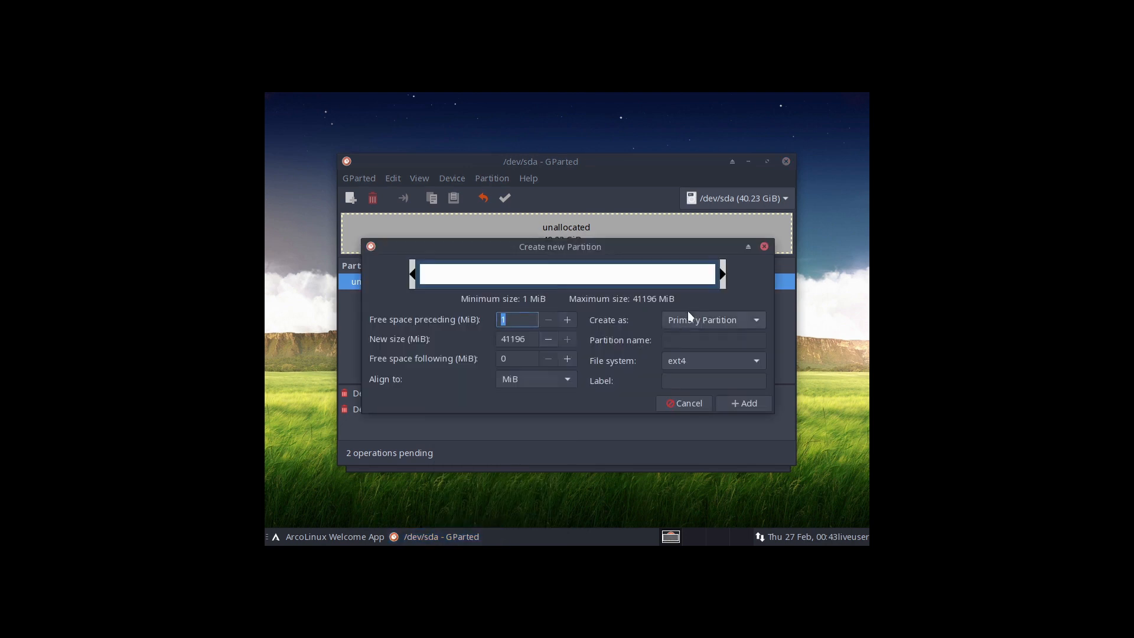
{"action": "left_click", "coordinate": [742, 402]}
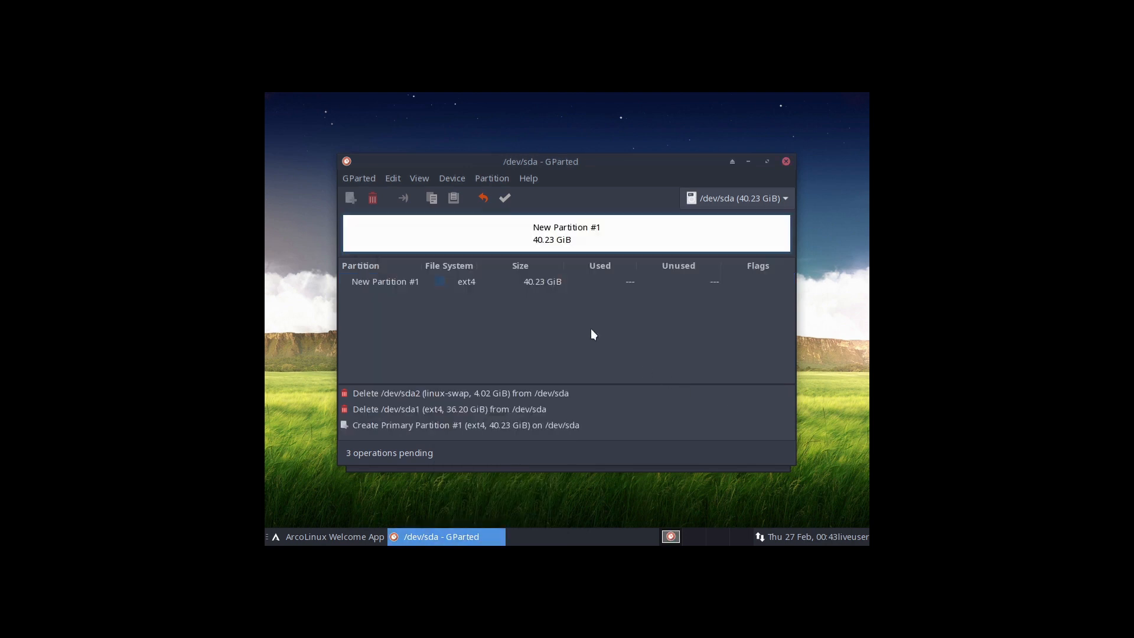
- Apply all pending partition operations and close GParted
{"action": "left_click", "coordinate": [506, 201]}
{"action": "left_click", "coordinate": [634, 381]}
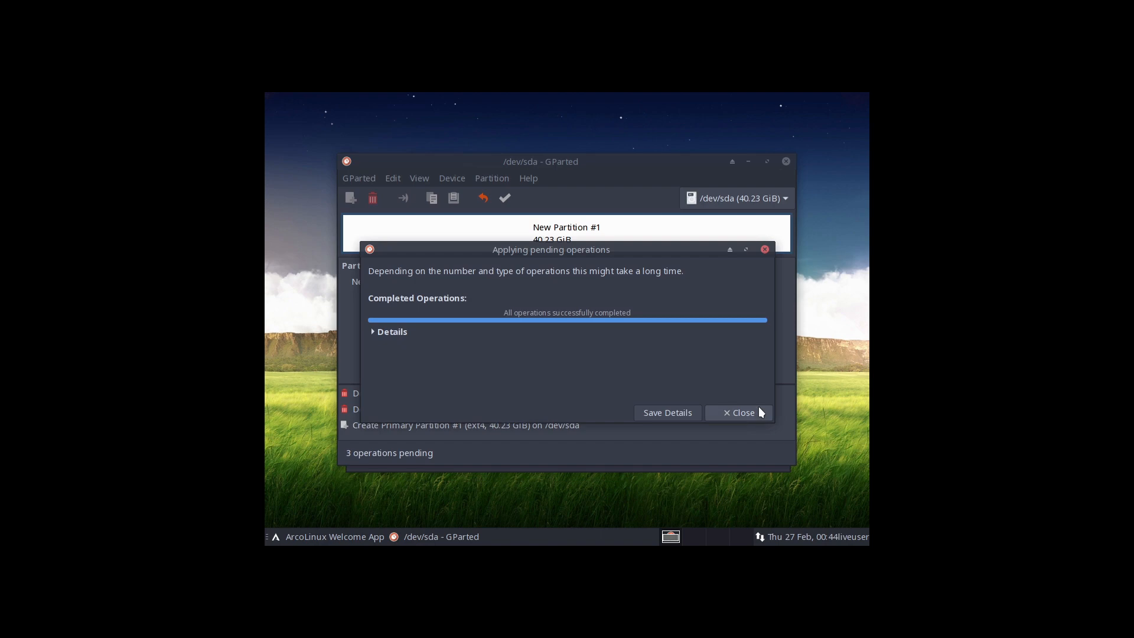
{"action": "left_click", "coordinate": [760, 411]}
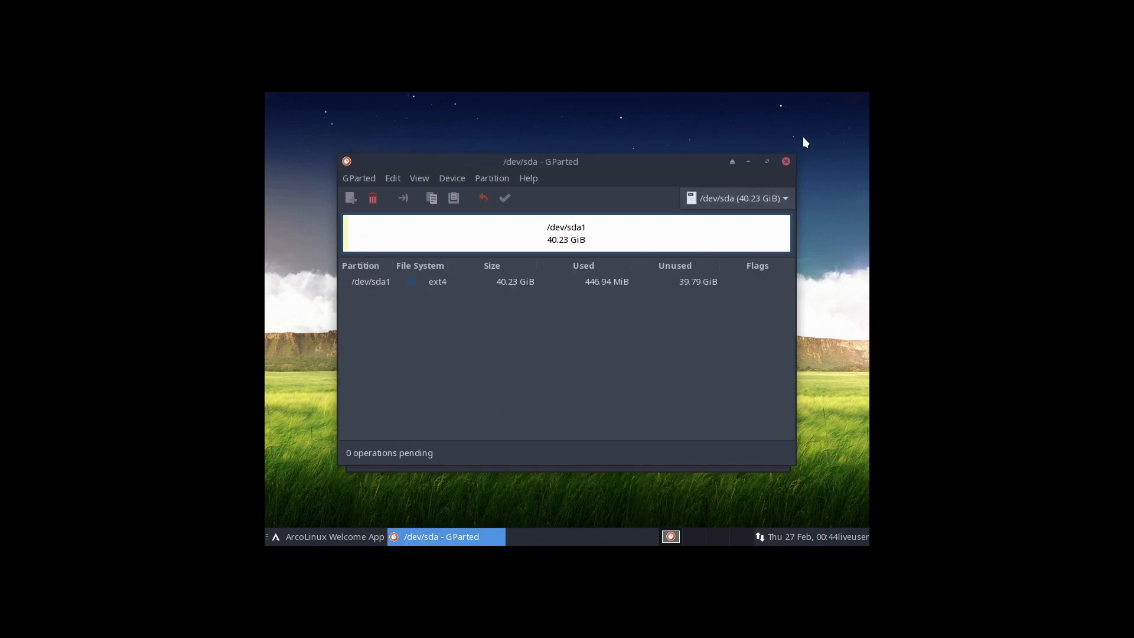
{"action": "left_click", "coordinate": [786, 162]}
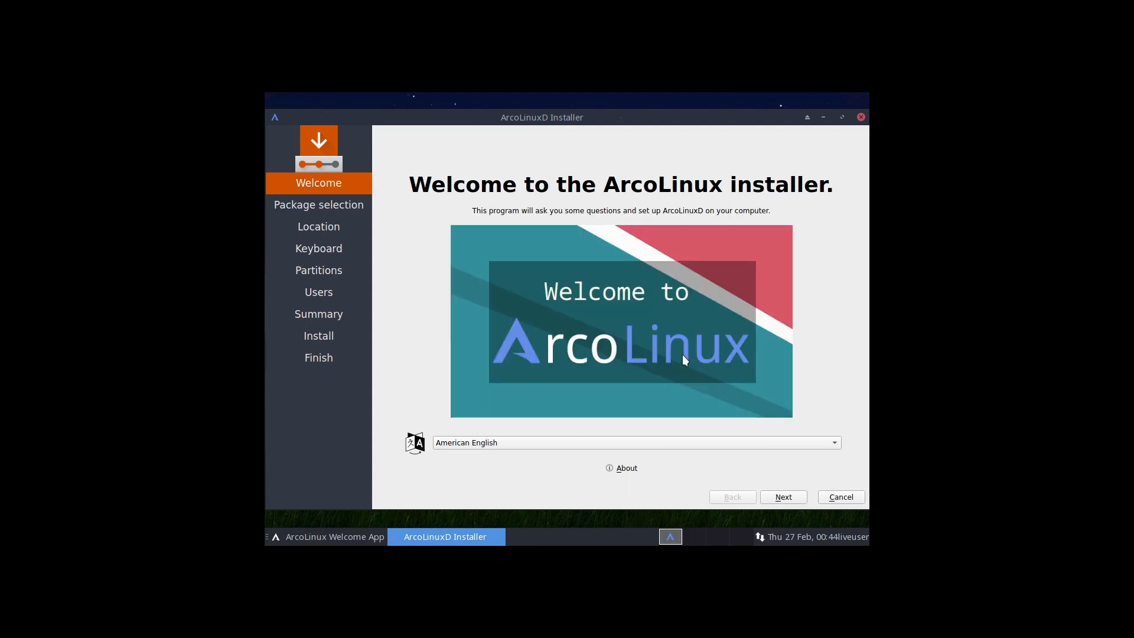
- Continue past the ArcoLinux installer's welcome page with American English
{"action": "left_click", "coordinate": [780, 496]}
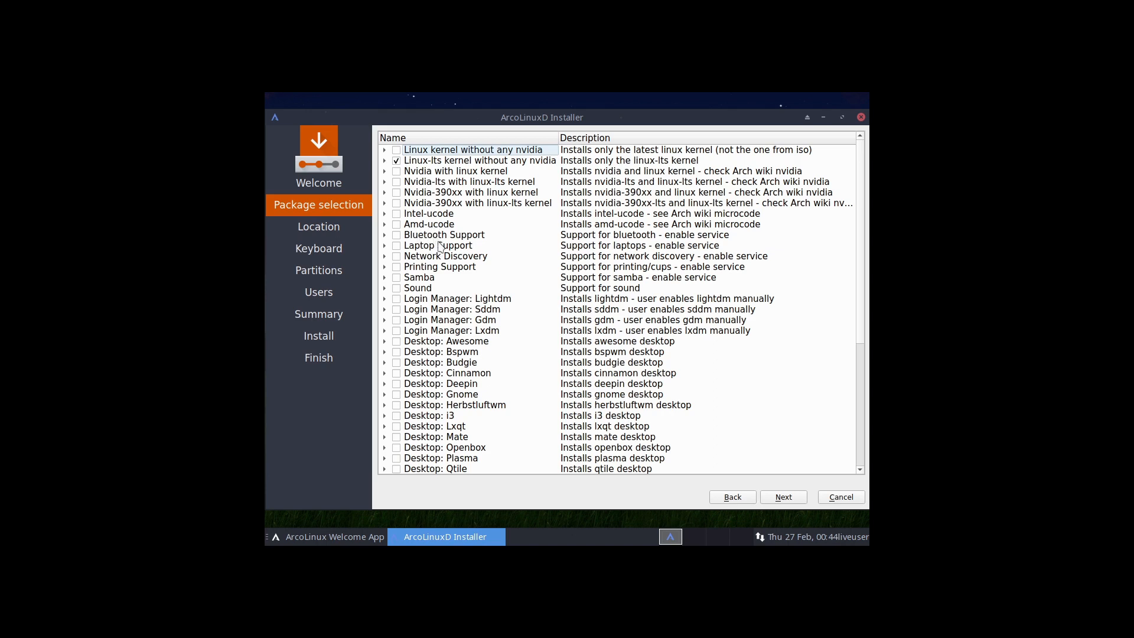
- Select the Network Discovery, Printing Support and Gnome desktop packages in the package selection list
{"action": "left_click", "coordinate": [397, 257]}
{"action": "left_click", "coordinate": [397, 268]}
{"action": "scroll", "coordinate": [399, 345], "scroll_direction": "down", "scroll_amount": 1}
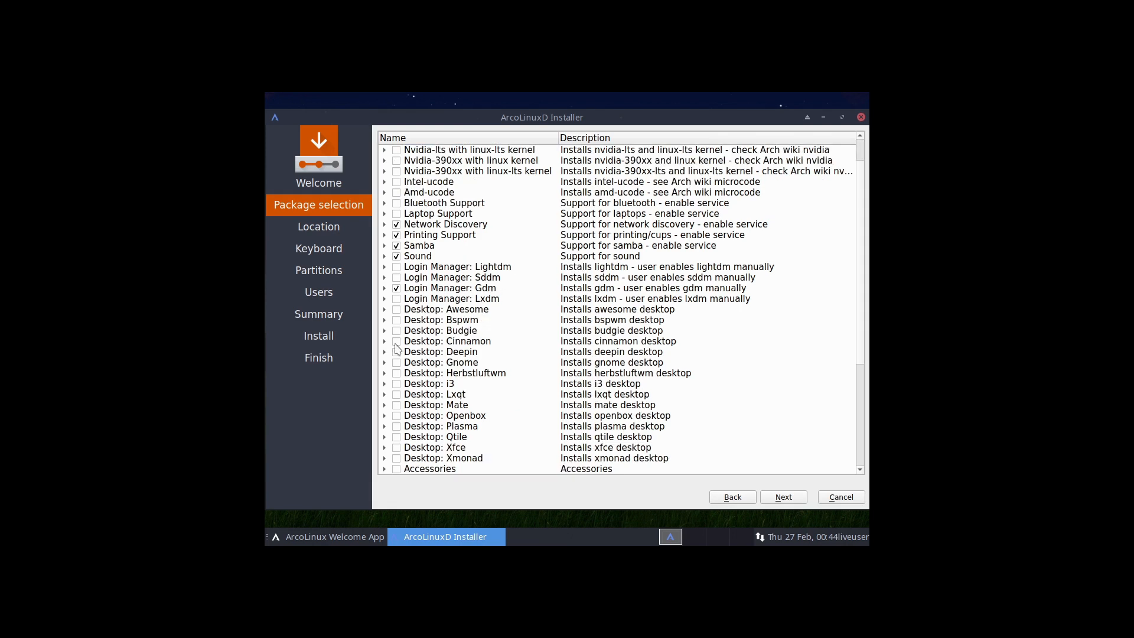
{"action": "left_click", "coordinate": [397, 362]}
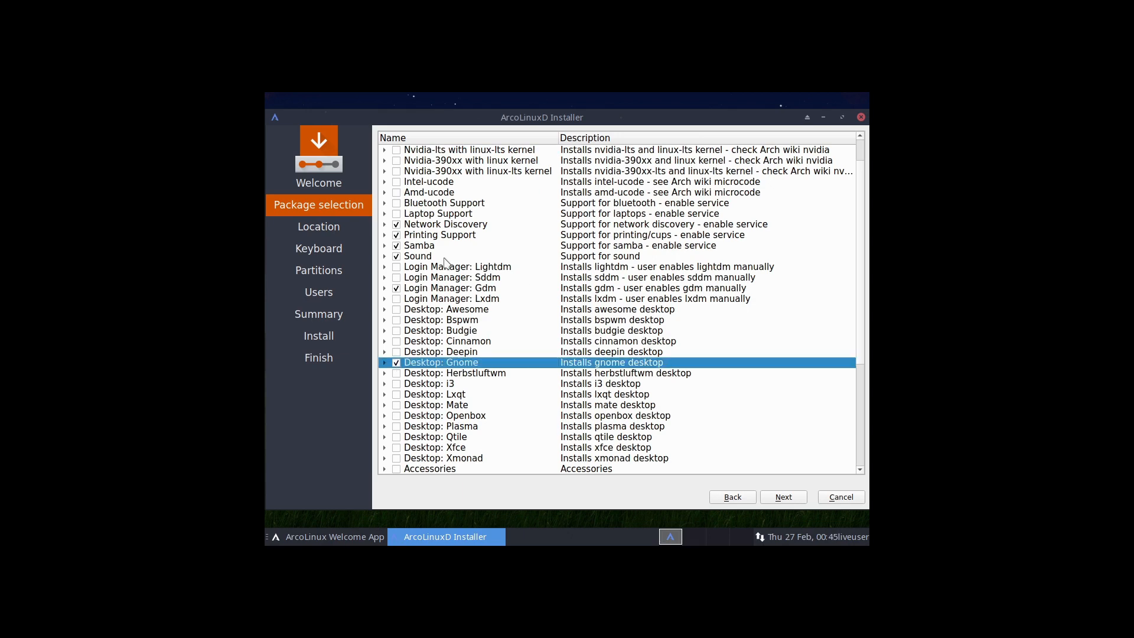
- Expand the Accessories, Development, Fonts and Gnome desktop package groups to inspect what they contain
{"action": "scroll", "coordinate": [467, 304], "scroll_direction": "down", "scroll_amount": 3}
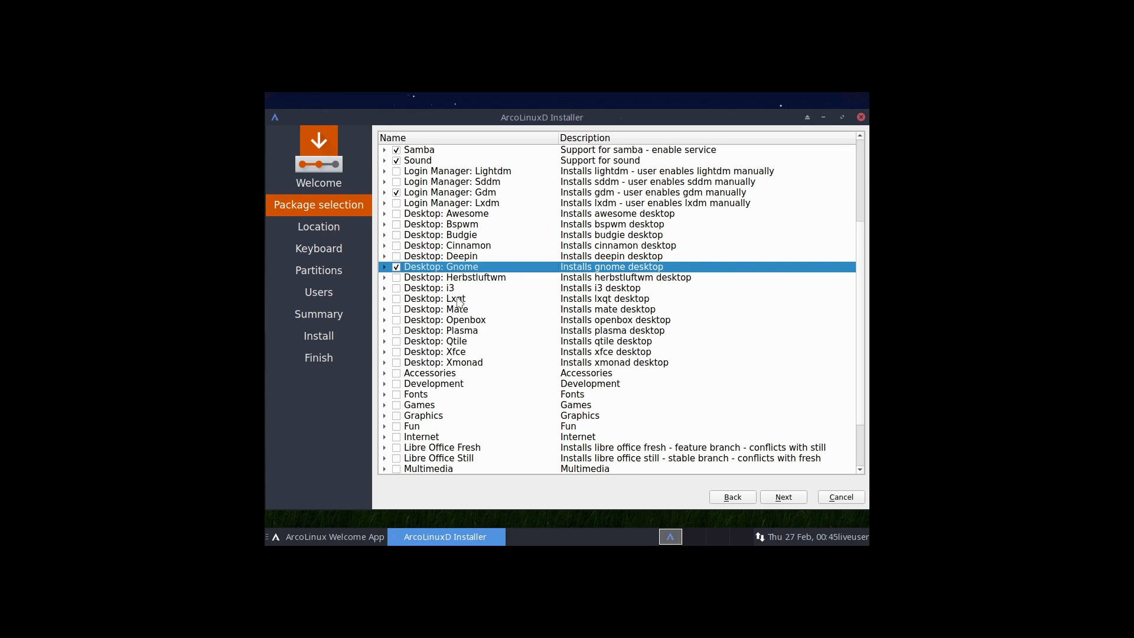
{"action": "scroll", "coordinate": [855, 296], "scroll_direction": "down", "scroll_amount": 2}
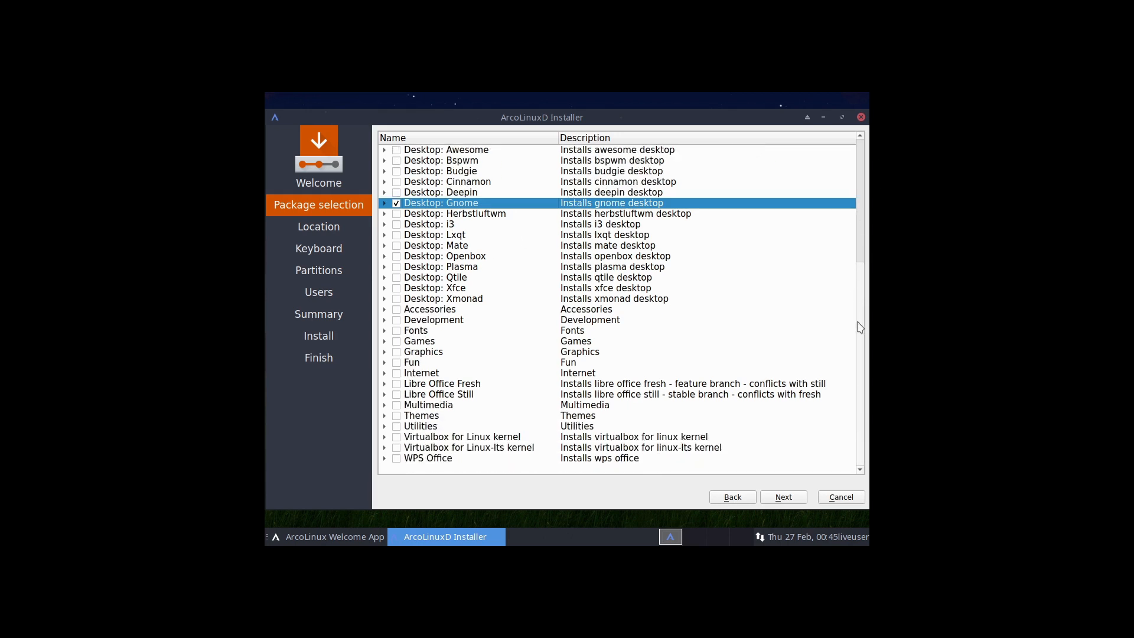
{"action": "left_click", "coordinate": [385, 310]}
{"action": "left_click", "coordinate": [384, 311]}
{"action": "left_click", "coordinate": [385, 322]}
{"action": "left_click", "coordinate": [385, 321]}
{"action": "left_click", "coordinate": [384, 331]}
{"action": "left_click", "coordinate": [384, 332]}
{"action": "left_click", "coordinate": [385, 205]}
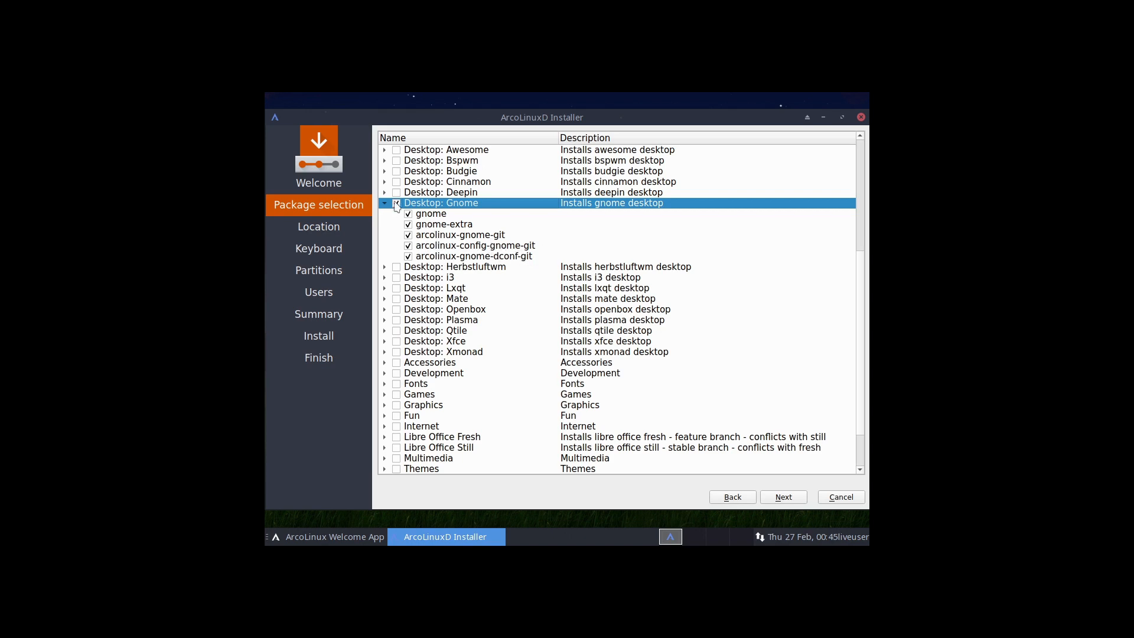
{"action": "left_click", "coordinate": [385, 203]}
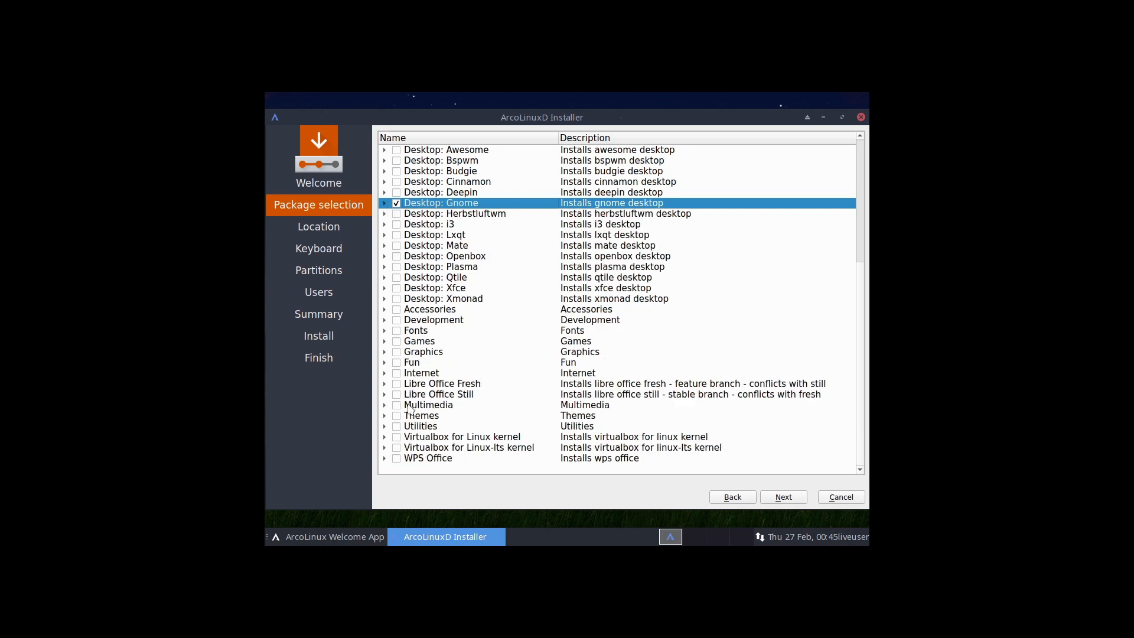
- Continue past the package selection, location and keyboard pages with America/New York as the timezone
{"action": "left_click", "coordinate": [784, 497]}
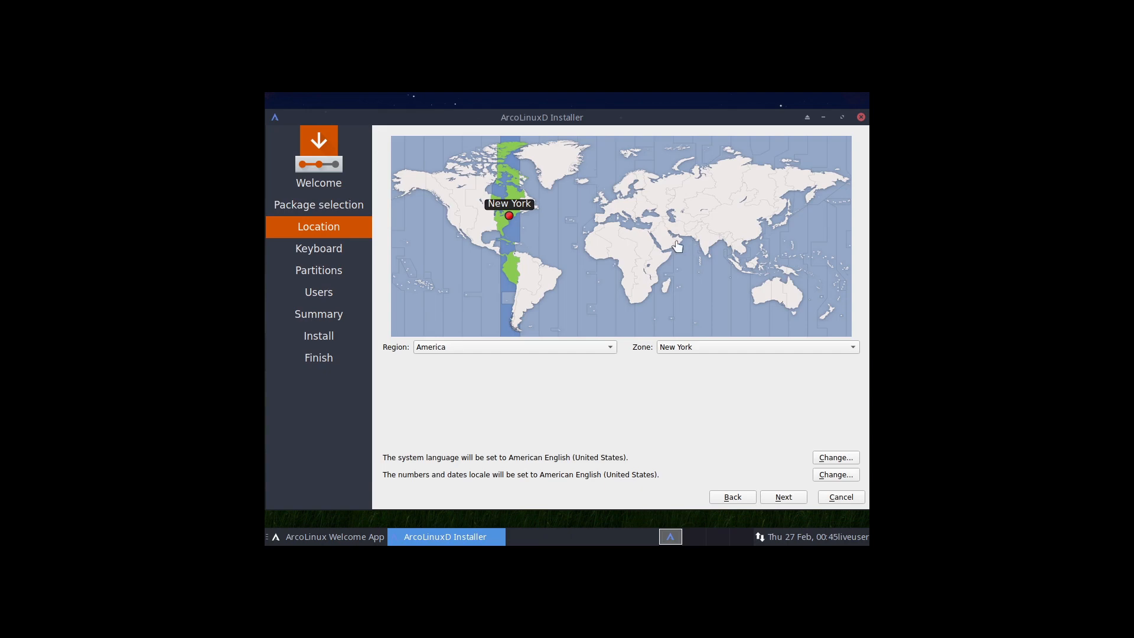
{"action": "left_click", "coordinate": [784, 498]}
{"action": "left_click", "coordinate": [788, 497]}
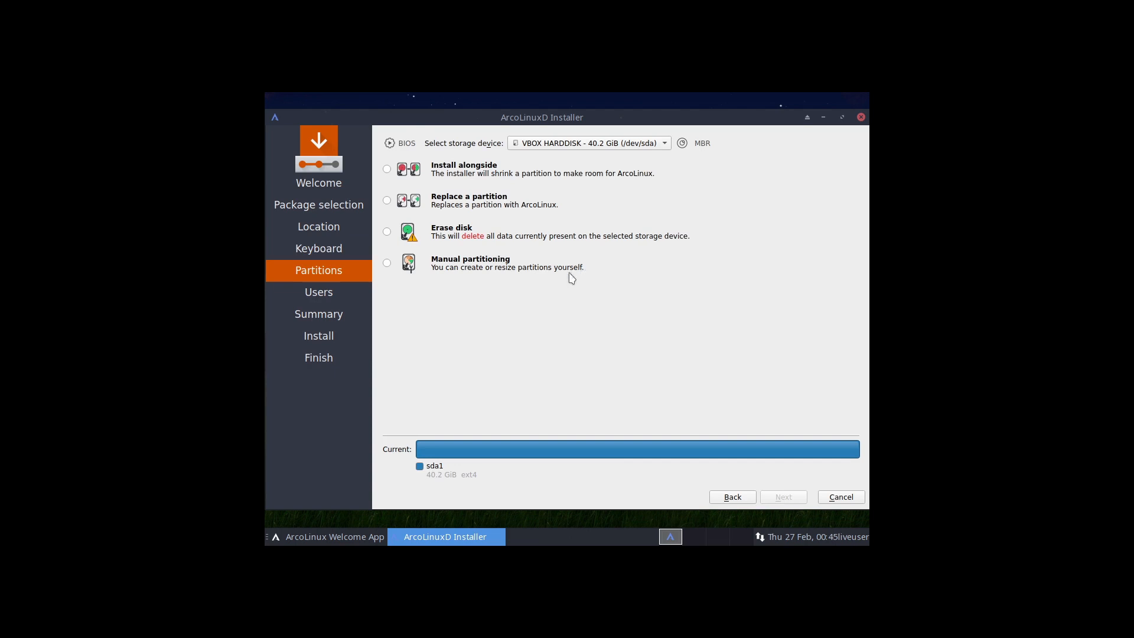
- Choose to erase the whole disk with a Swap (no Hibernate) partition and continue
{"action": "left_click", "coordinate": [390, 231]}
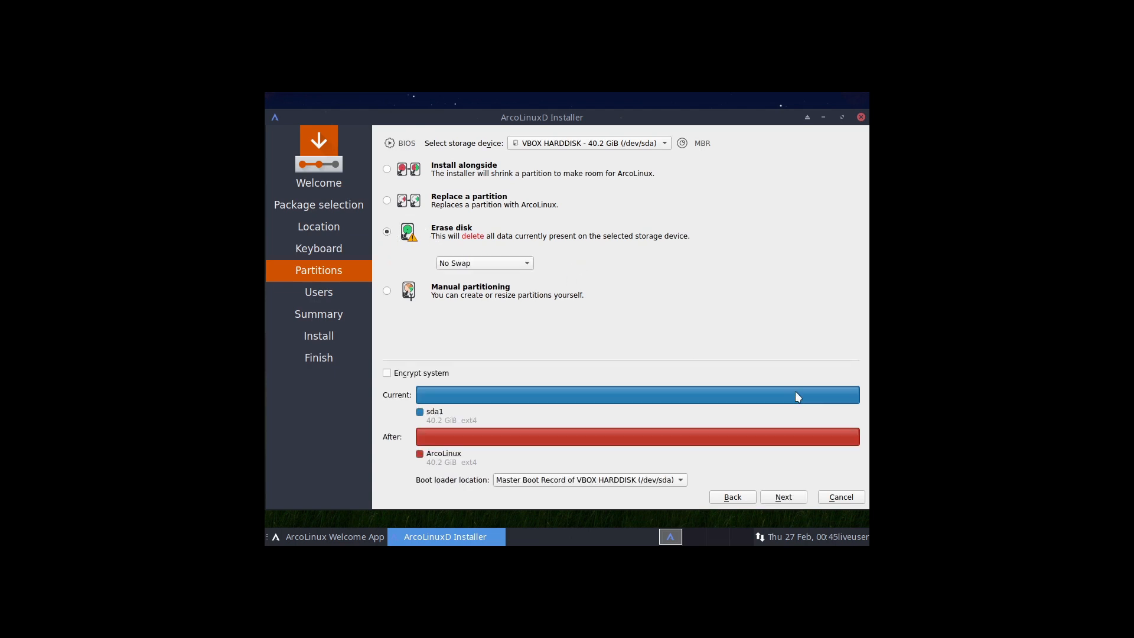
{"action": "left_click", "coordinate": [528, 264]}
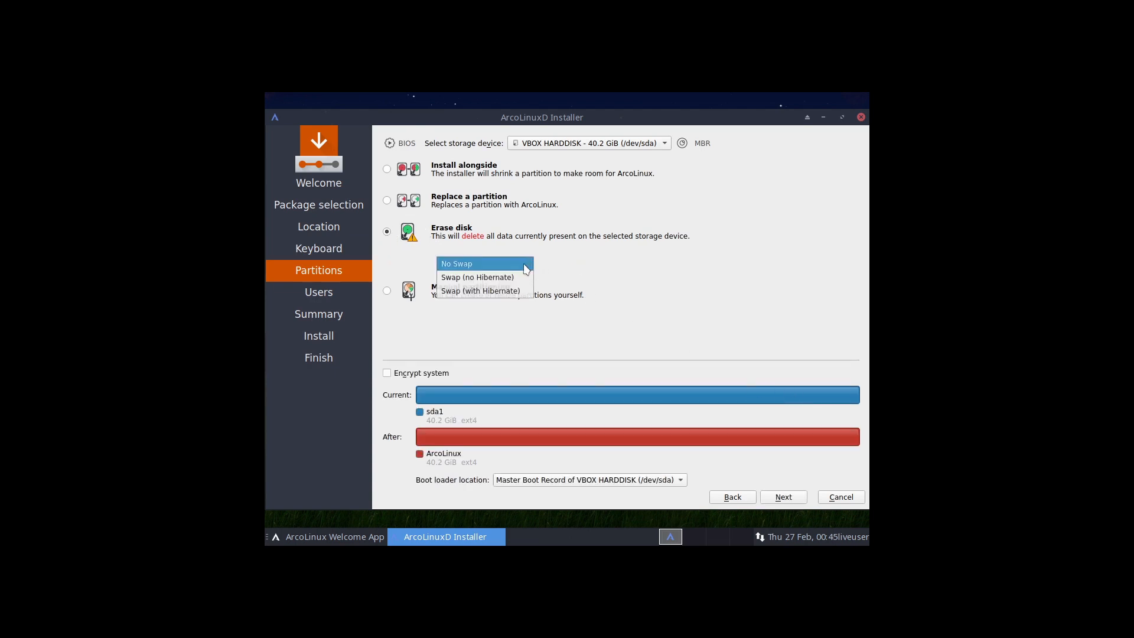
{"action": "left_click", "coordinate": [518, 278]}
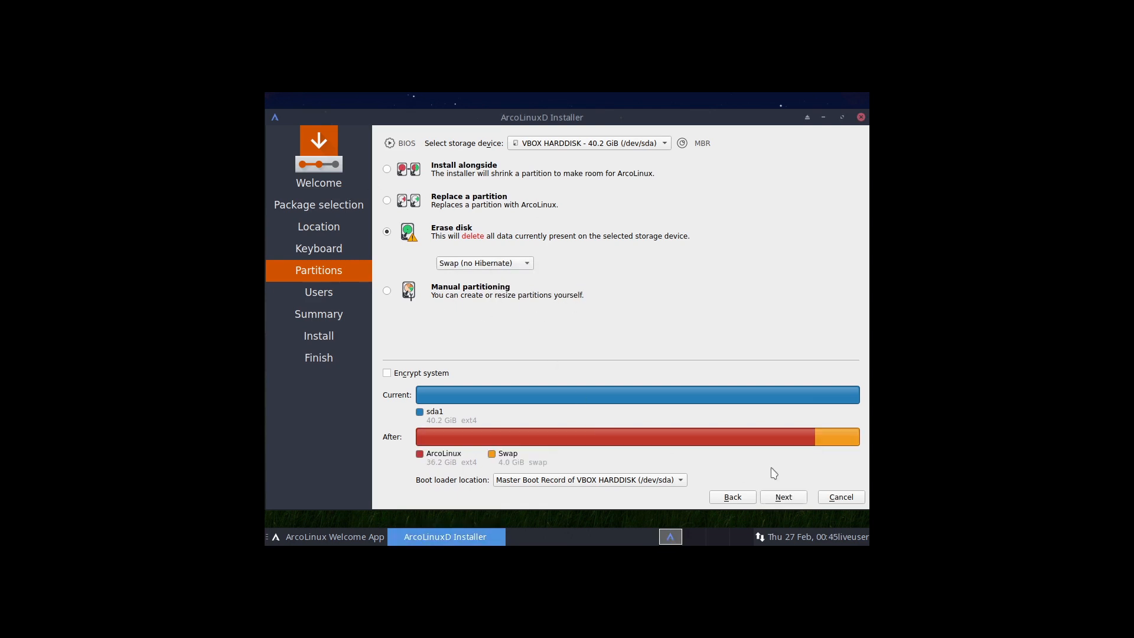
{"action": "left_click", "coordinate": [785, 497]}
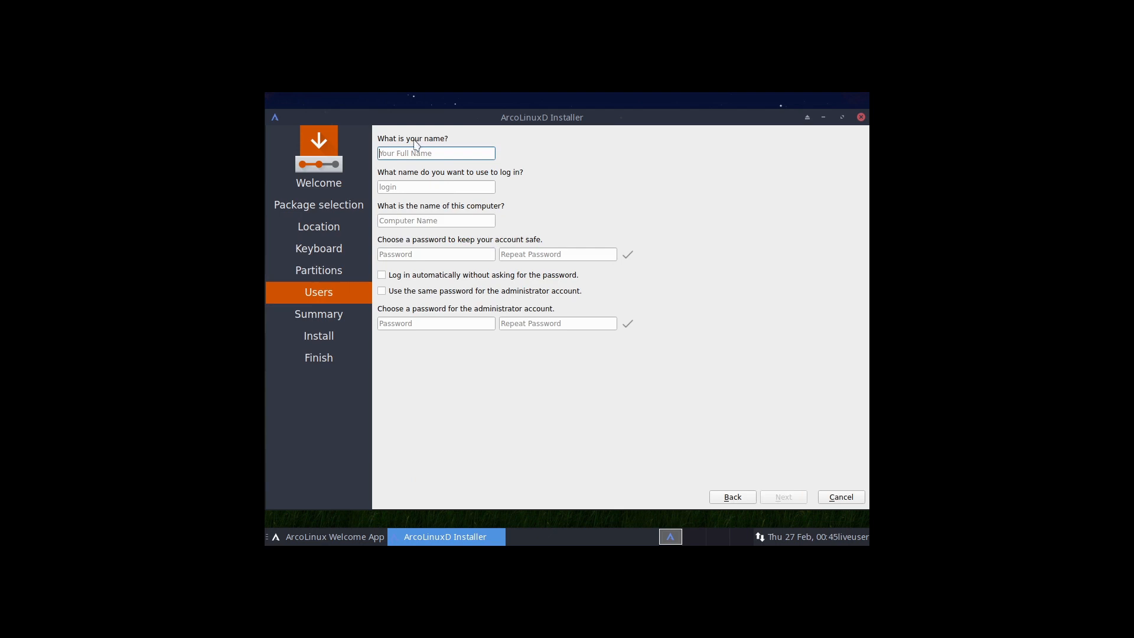
- Enter arcolinux as the user's name
{"action": "type", "text": "ar"}
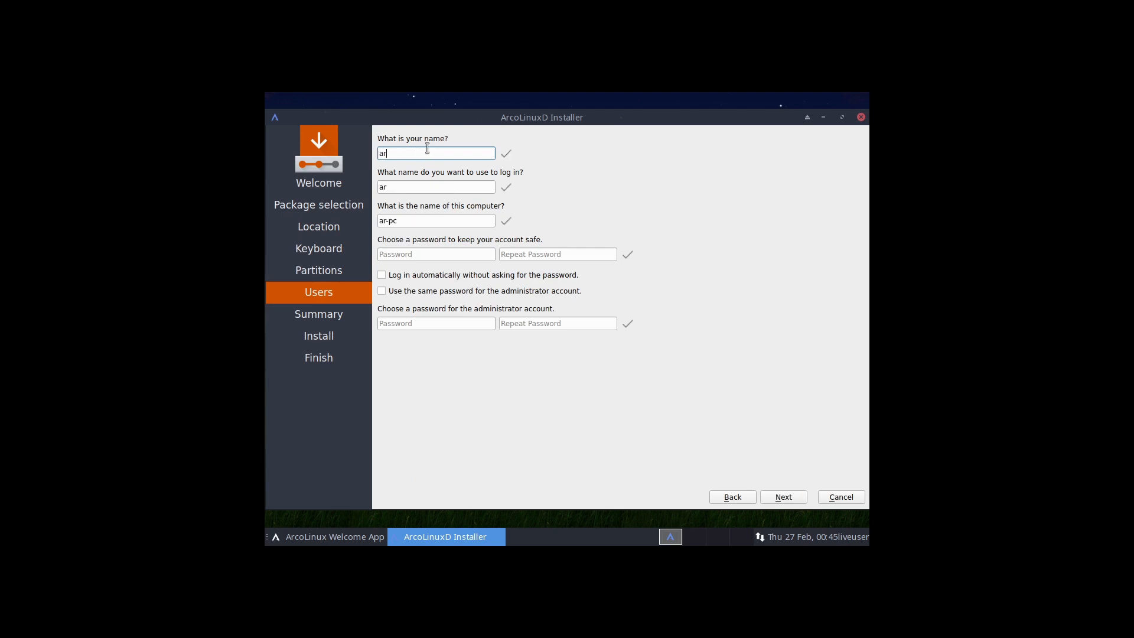
{"action": "type", "text": "colinux"}
- Enter and repeat the account password, and use the same password for the administrator account
{"action": "key", "text": "Tab"}
{"action": "key", "text": "Tab"}
{"action": "key", "text": "Tab"}
{"action": "type", "text": "ar"}
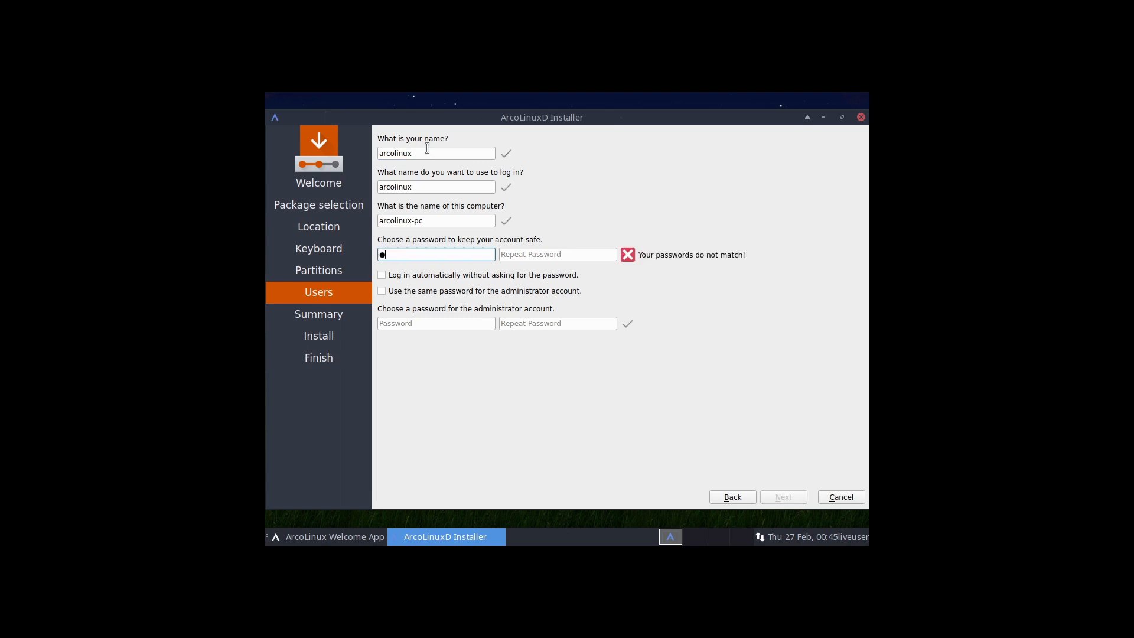
{"action": "type", "text": "c"}
{"action": "left_click", "coordinate": [543, 256]}
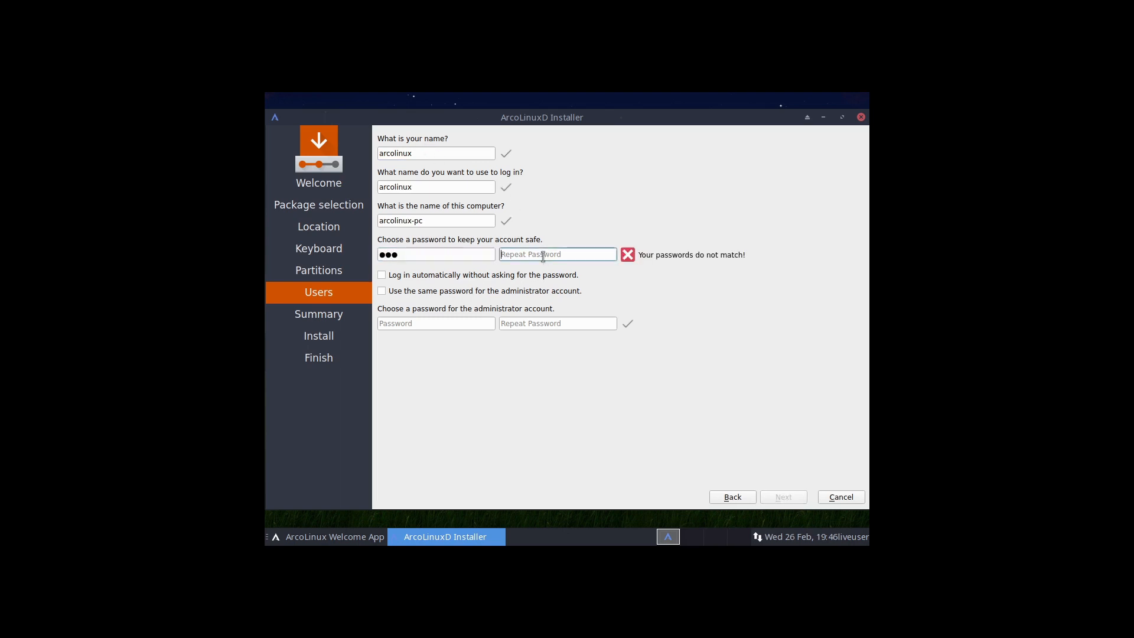
{"action": "type", "text": "arc"}
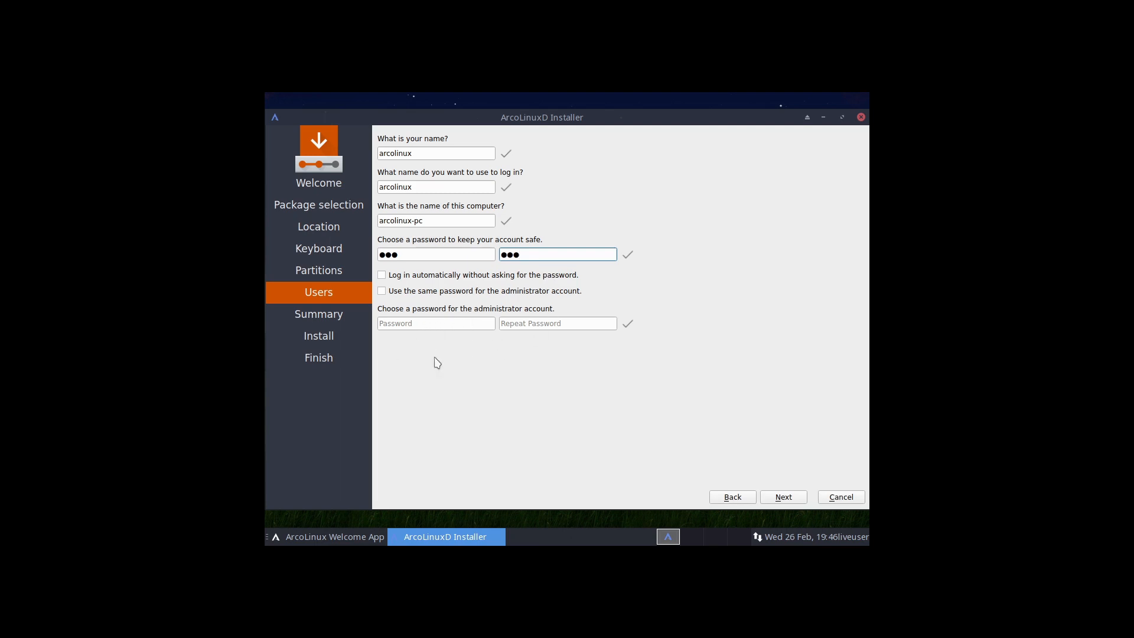
{"action": "left_click", "coordinate": [383, 293]}
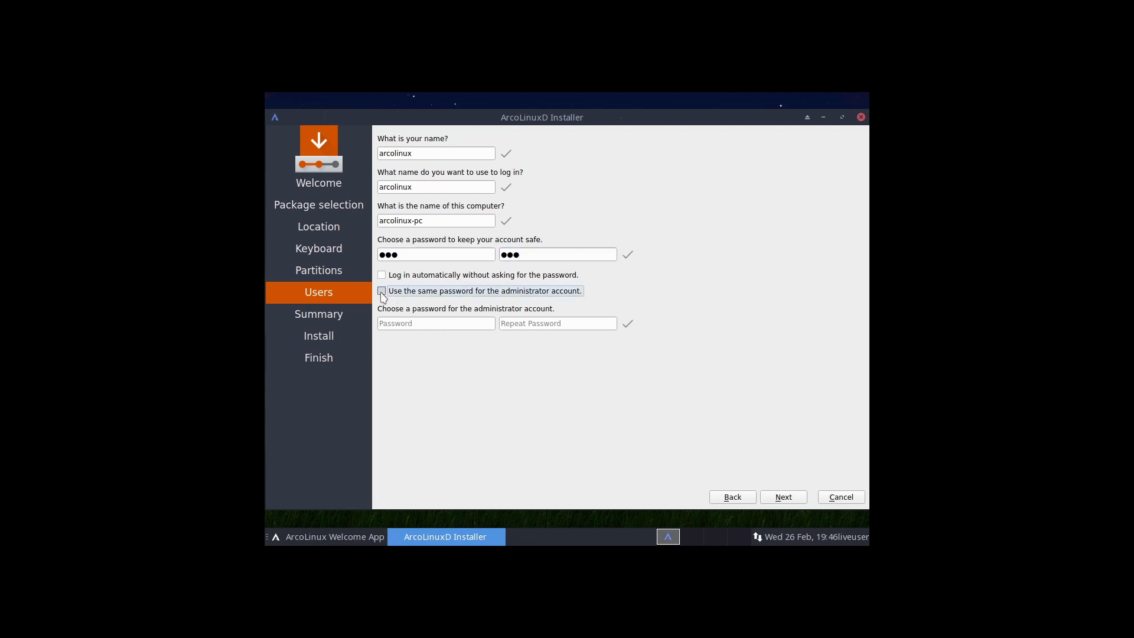
- Continue to the summary and start the installation
{"action": "left_click", "coordinate": [785, 496]}
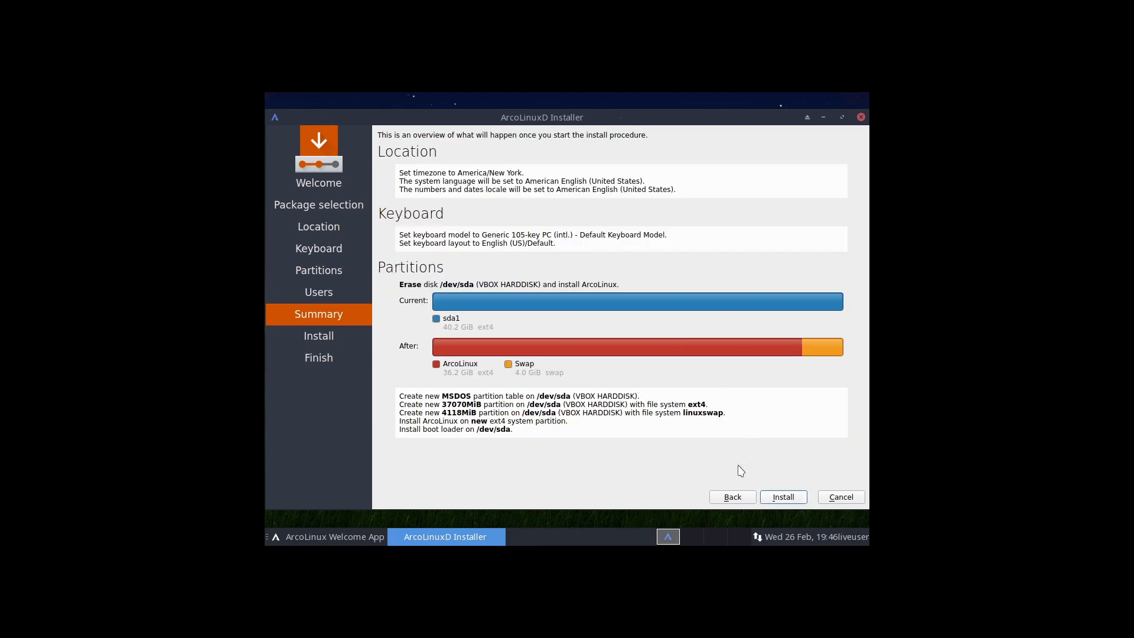
{"action": "left_click", "coordinate": [784, 497]}
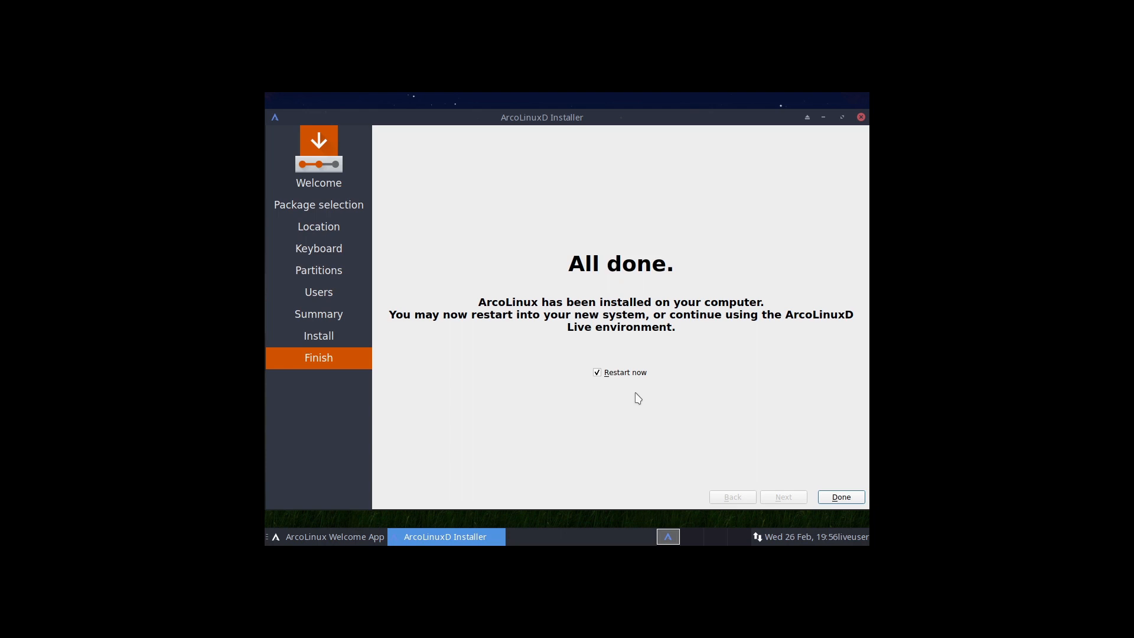
- Untick Restart now and close the finished installer
{"action": "left_click", "coordinate": [607, 374]}
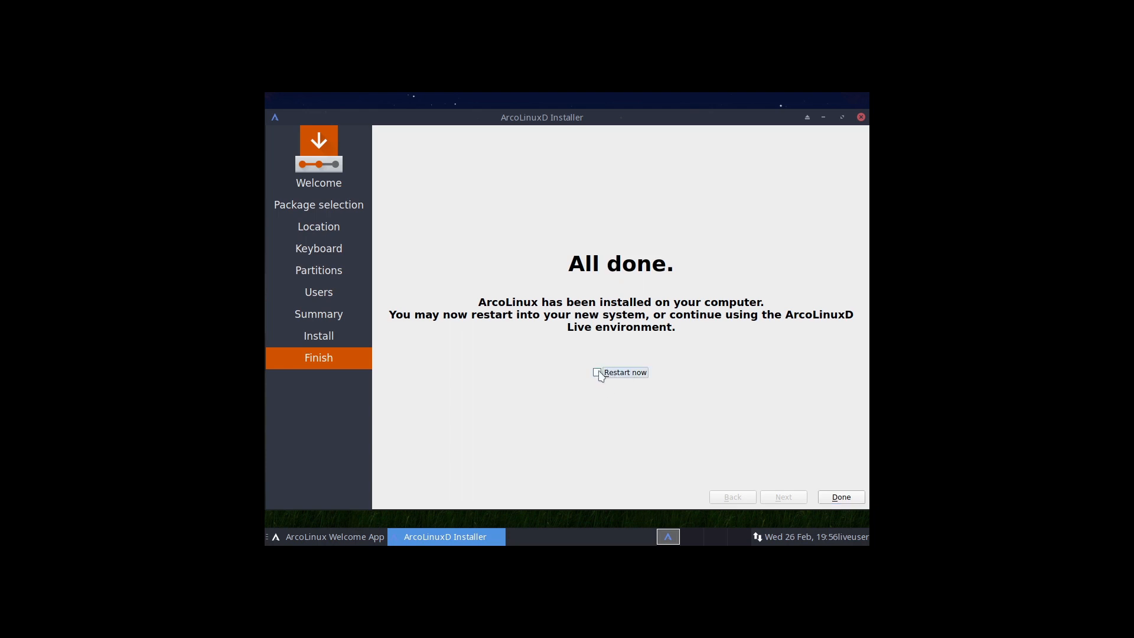
{"action": "left_click", "coordinate": [841, 498]}
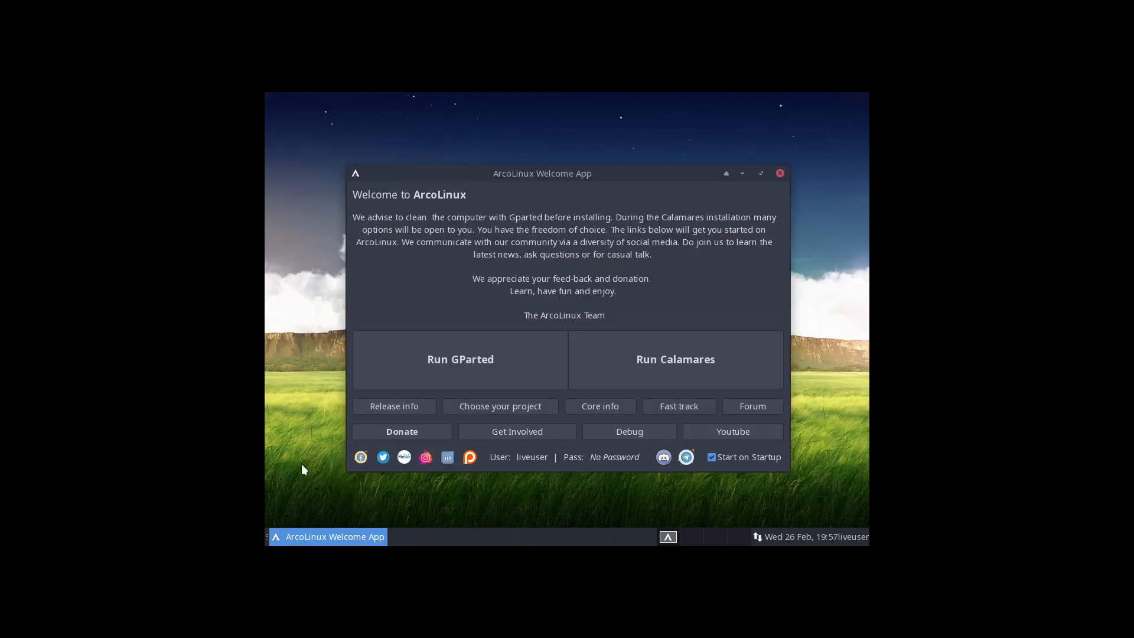
- Shut down the live ArcoLinux system from the desktop menu
{"action": "right_click", "coordinate": [323, 401]}
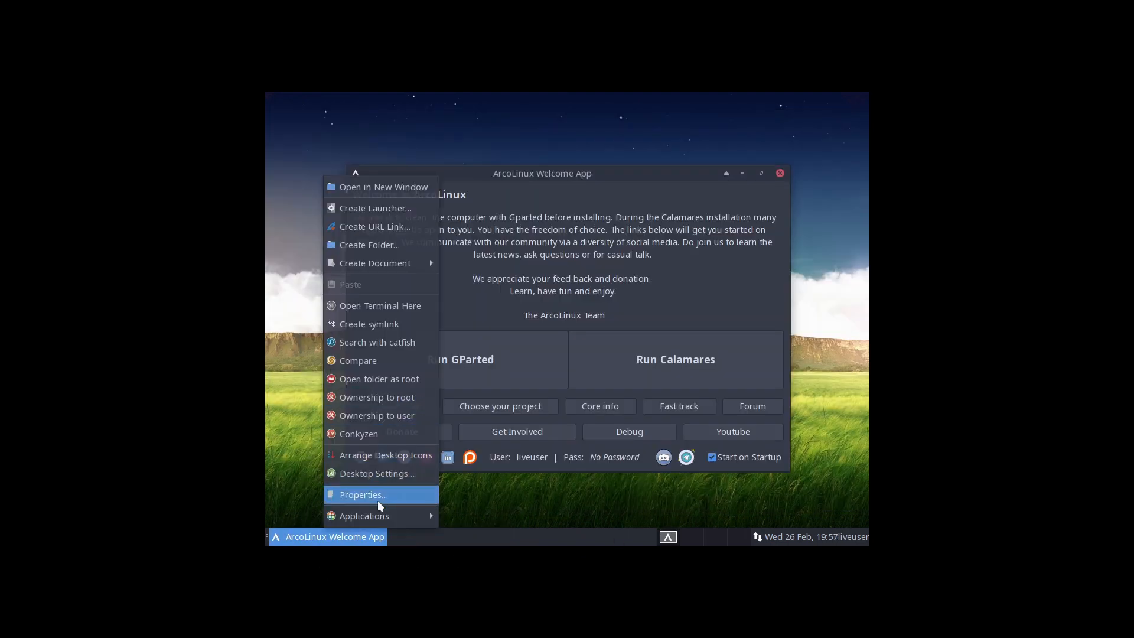
{"action": "mouse_move", "coordinate": [381, 518]}
{"action": "left_click", "coordinate": [485, 517]}
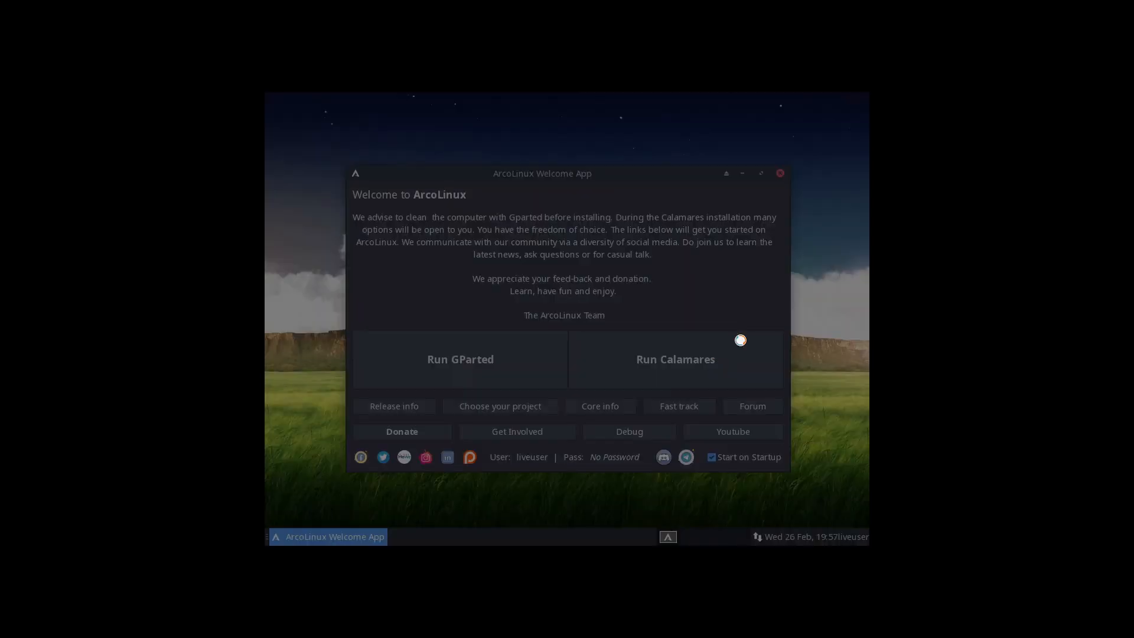
{"action": "left_click", "coordinate": [638, 269]}
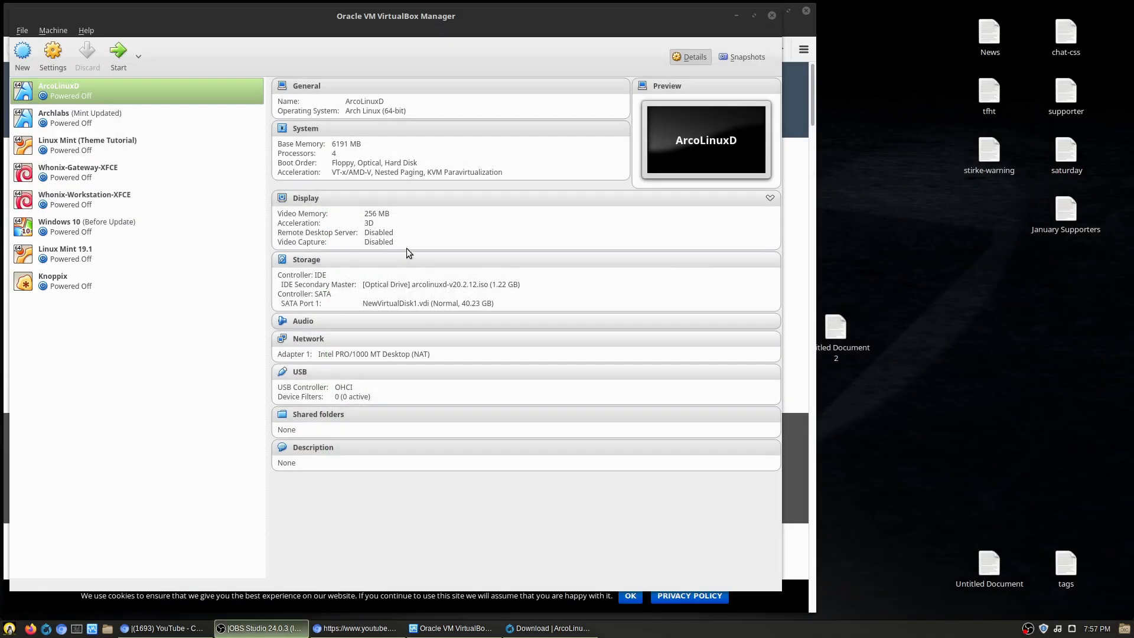
- In VirtualBox Manager, remove the ISO from the ArcoLinuxD optical drive and start the virtual machine
{"action": "left_click", "coordinate": [435, 285]}
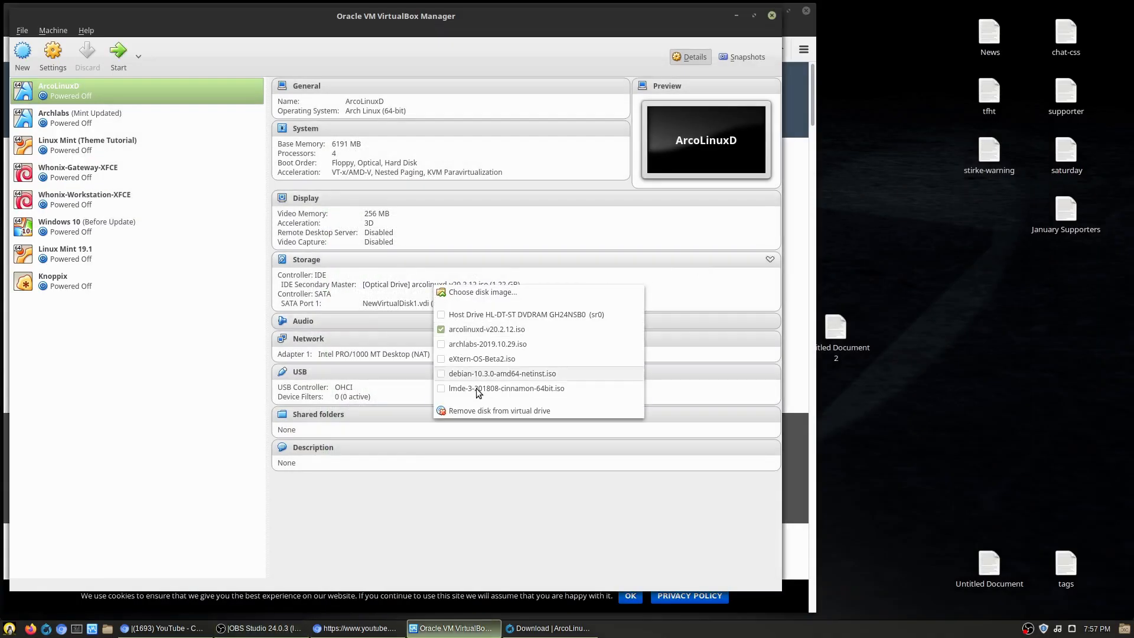
{"action": "left_click", "coordinate": [476, 411]}
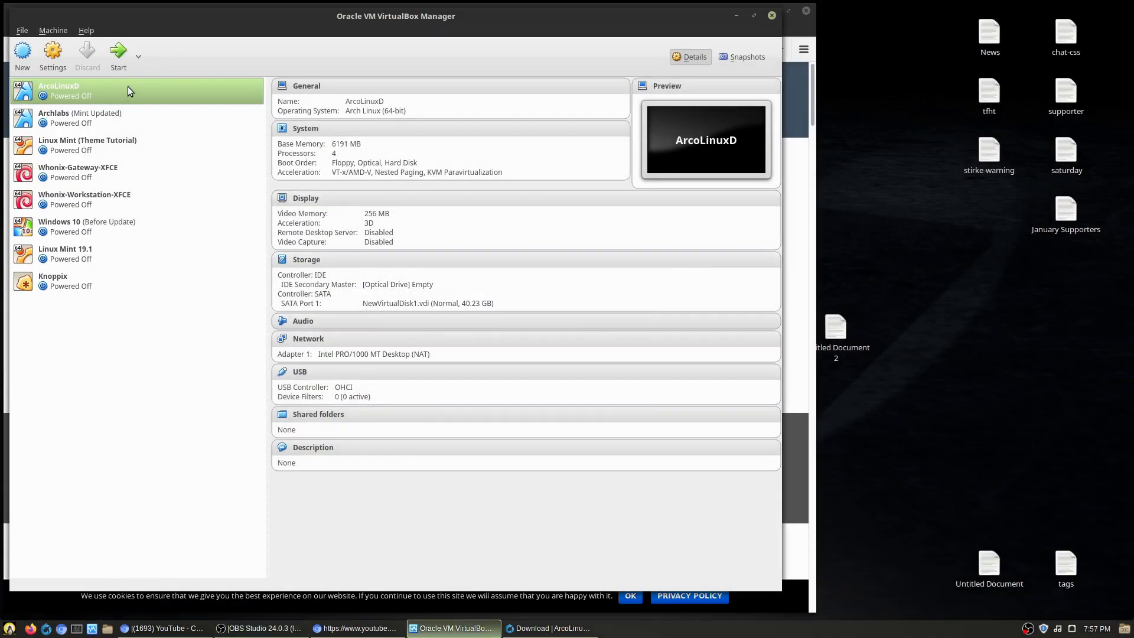
{"action": "left_click", "coordinate": [118, 52]}
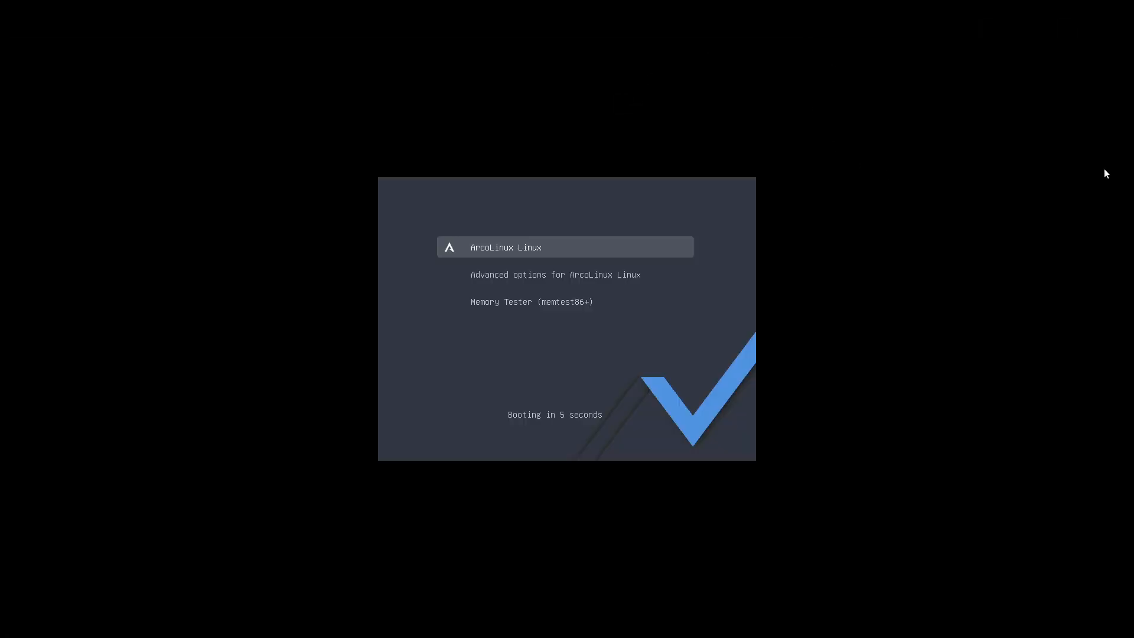
- Boot ArcoLinux Linux and log in at the console as arcolinux
{"action": "key", "text": "Return"}
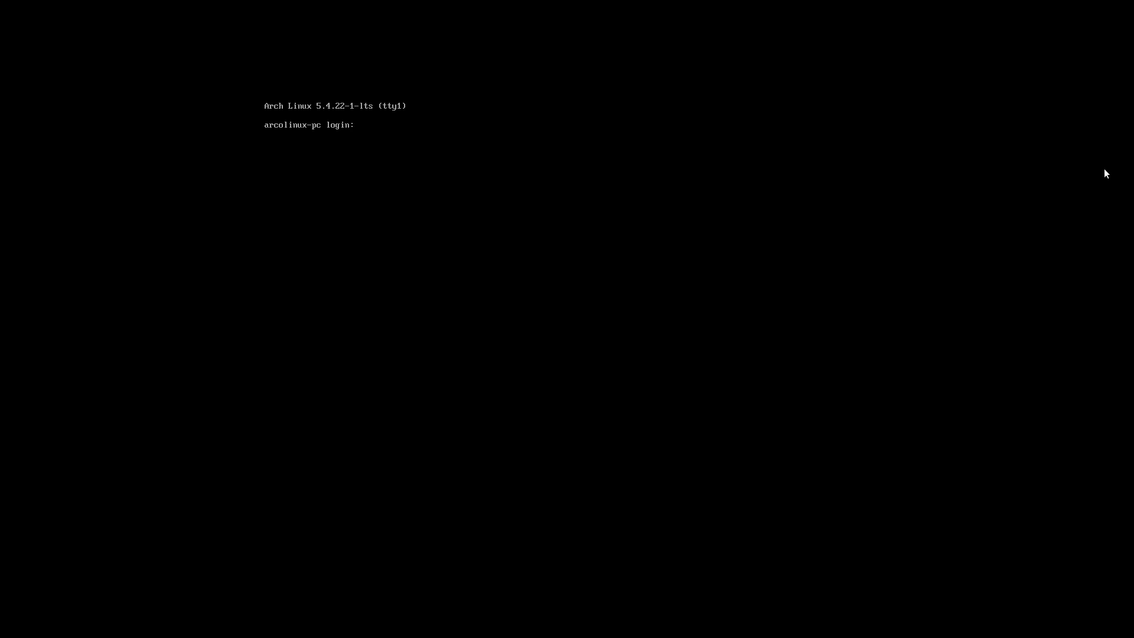
{"action": "type", "text": "rcolinux"}
{"action": "key", "text": "Return"}
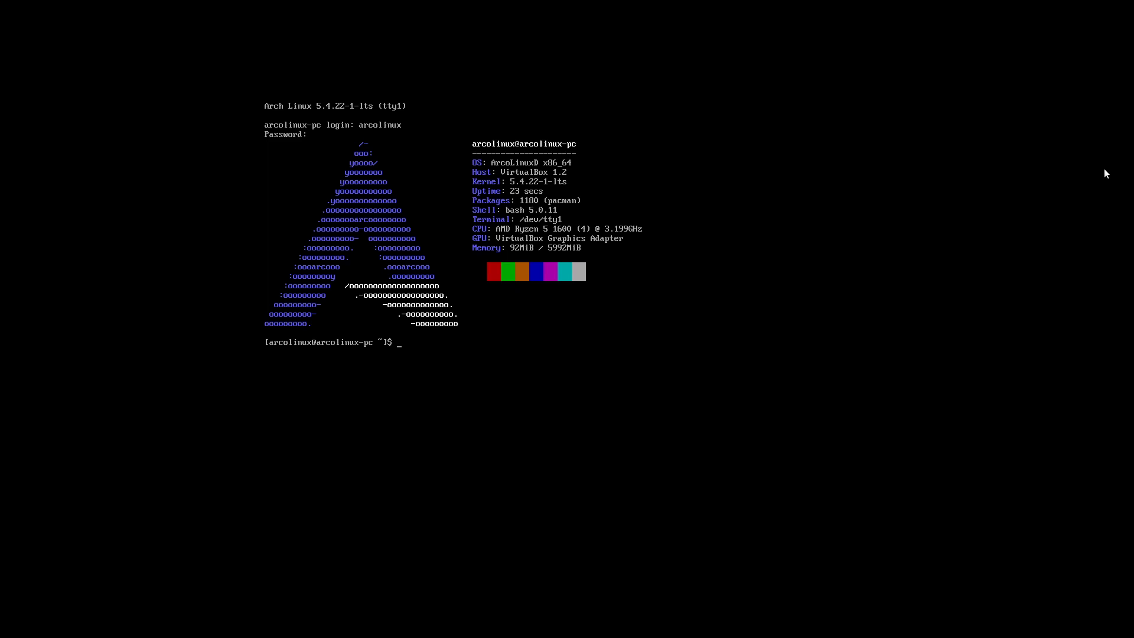
- Run sudo systemctl enable gdm and enter the sudo password
{"action": "type", "text": "sudo systemctl enable gdm"}
{"action": "key", "text": "Return"}
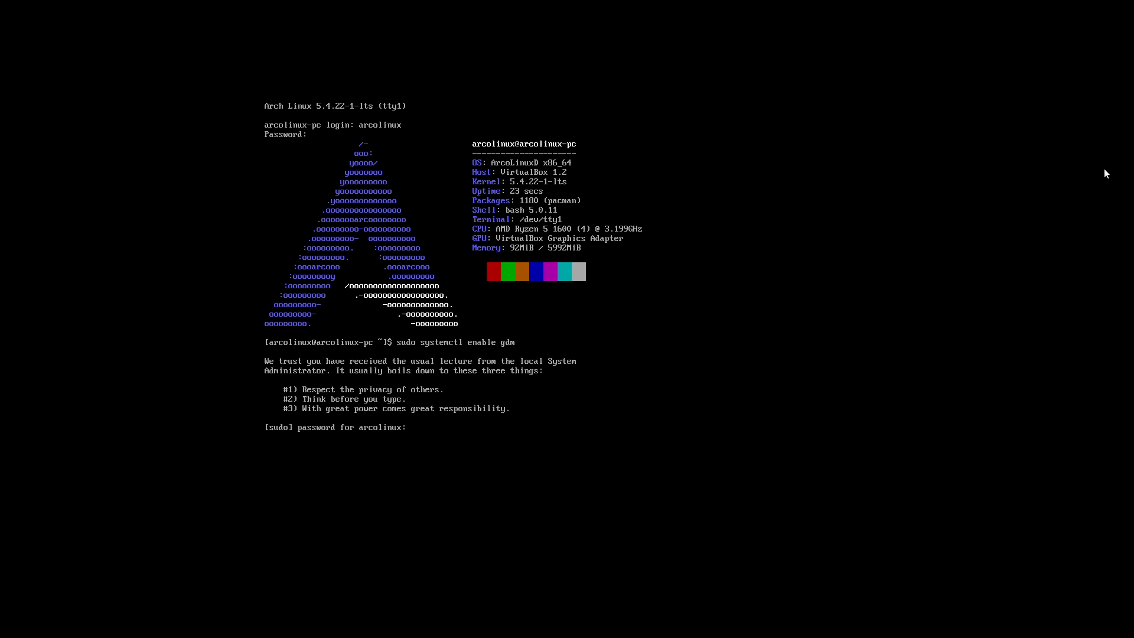
{"action": "key", "text": "Return"}
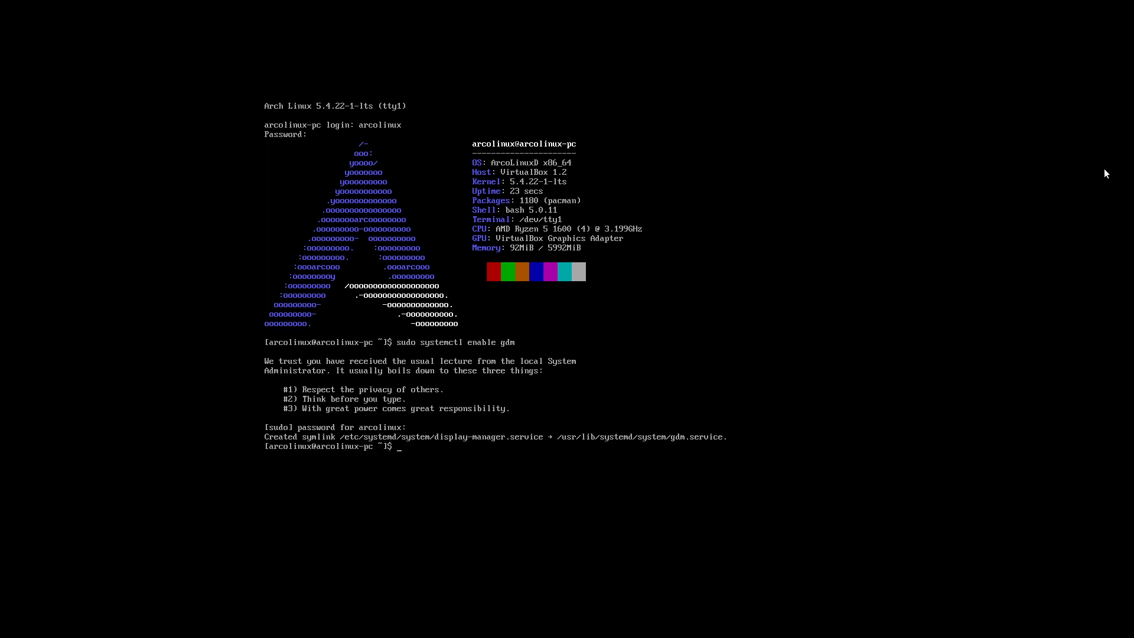
- Run reboot and boot ArcoLinux Linux from the boot menu
{"action": "type", "text": "resoor"}
{"action": "key", "text": "BackSpace"}
{"action": "type", "text": "\\t"}
{"action": "key", "text": "BackSpace"}
{"action": "key", "text": "BackSpace"}
{"action": "type", "text": "t"}
{"action": "key", "text": "Return"}
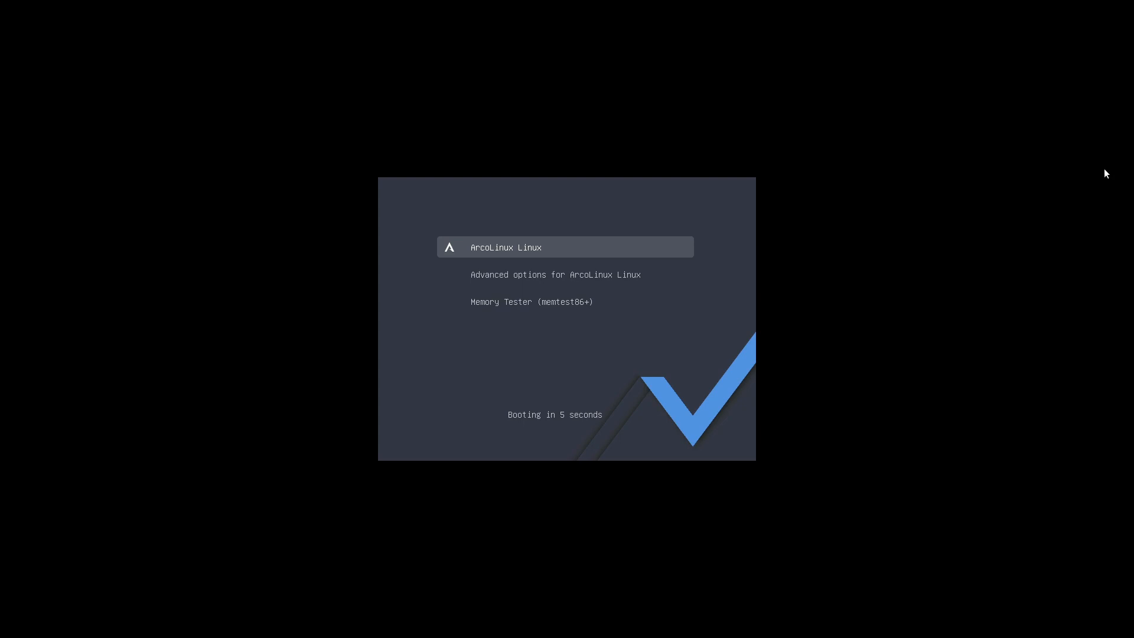
{"action": "key", "text": "Return"}
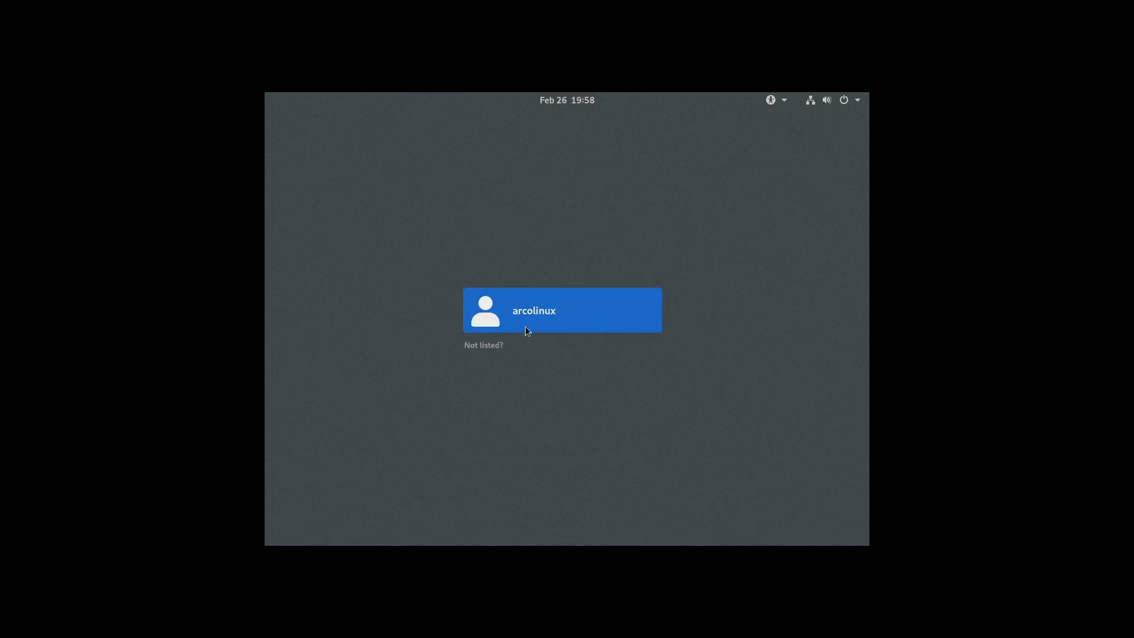
- Select the arcolinux user, choose the GNOME on Xorg session, and sign in with the account password
{"action": "left_click", "coordinate": [529, 318]}
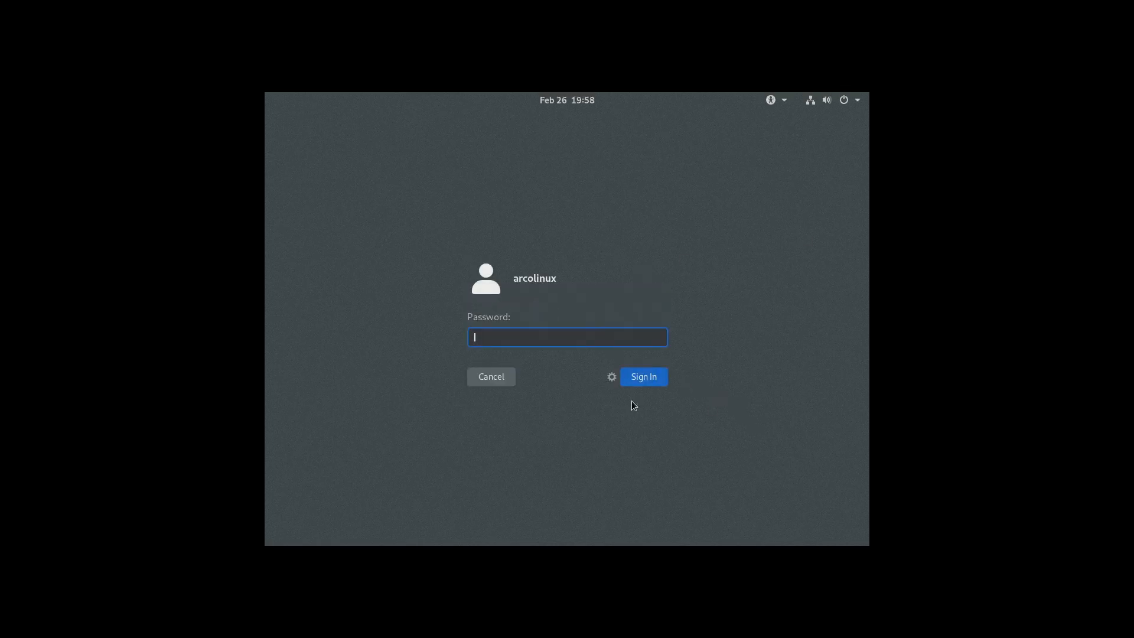
{"action": "left_click", "coordinate": [614, 378]}
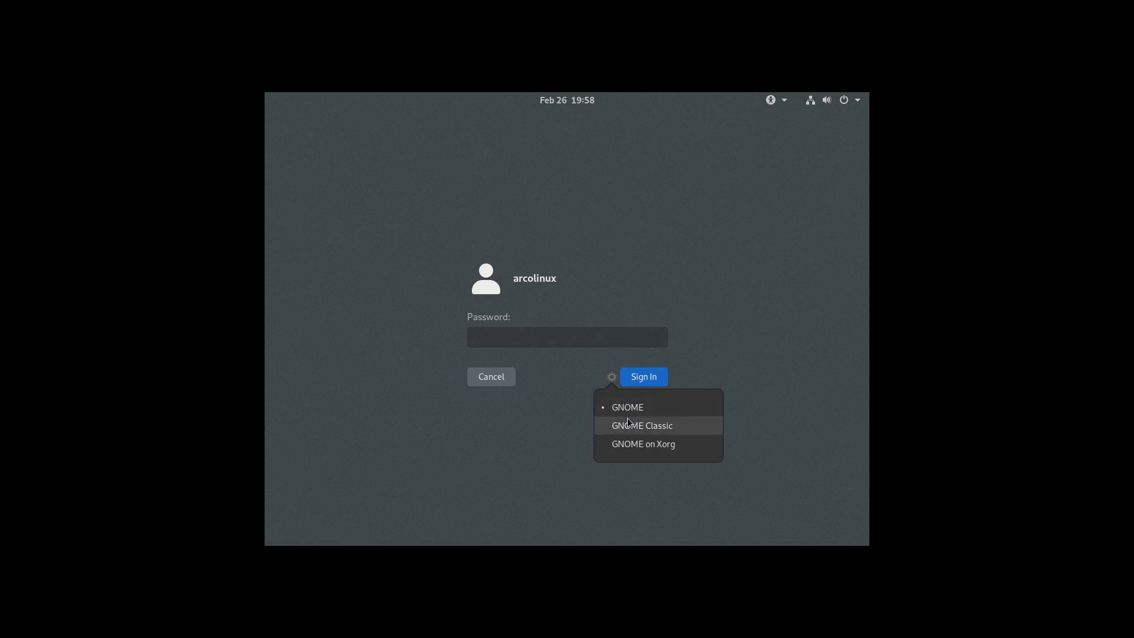
{"action": "left_click", "coordinate": [638, 443]}
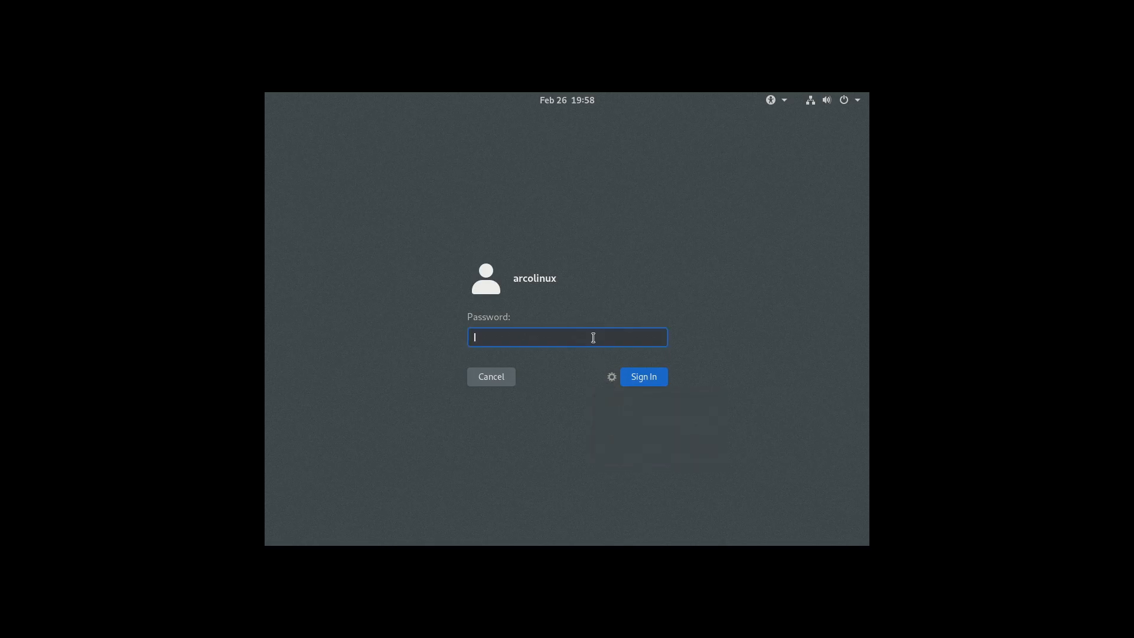
{"action": "type", "text": "****"}
{"action": "key", "text": "Return"}
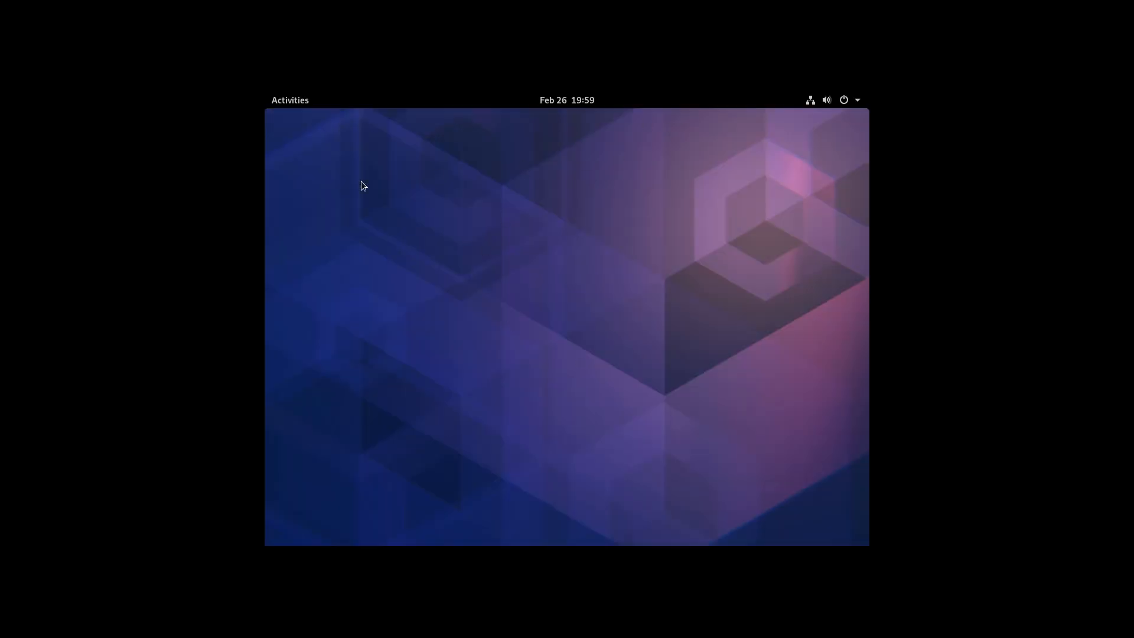
- Open the display settings, set the resolution to 1920 × 1080 (16:9), keep the changes and close Settings
{"action": "right_click", "coordinate": [648, 212]}
{"action": "left_click", "coordinate": [785, 173]}
{"action": "right_click", "coordinate": [717, 241]}
{"action": "left_click", "coordinate": [750, 294]}
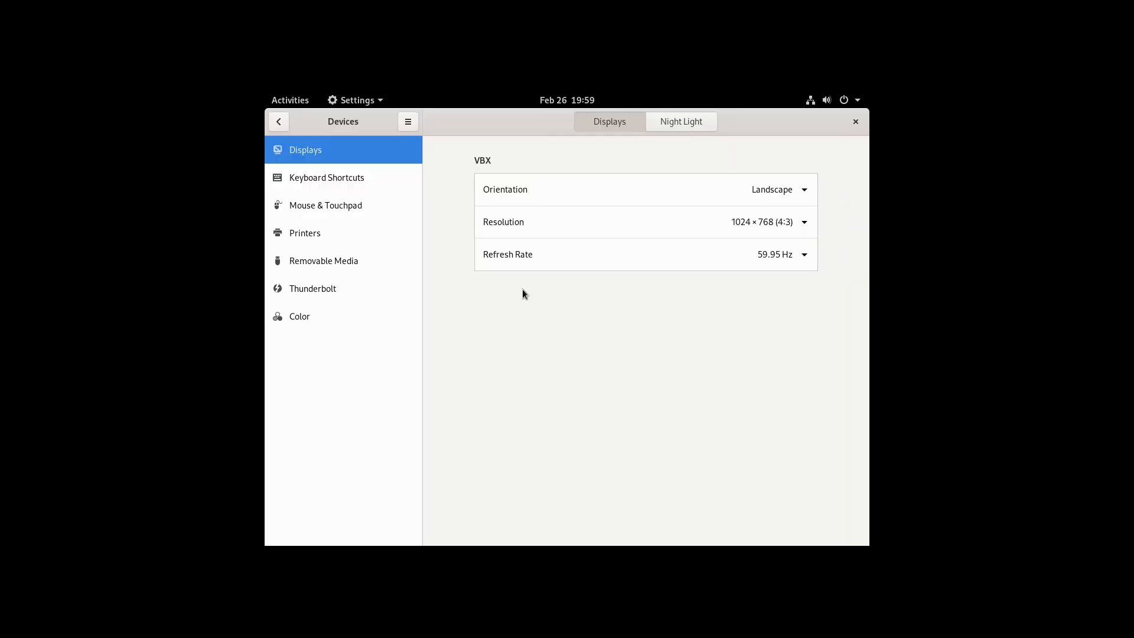
{"action": "left_click", "coordinate": [777, 226]}
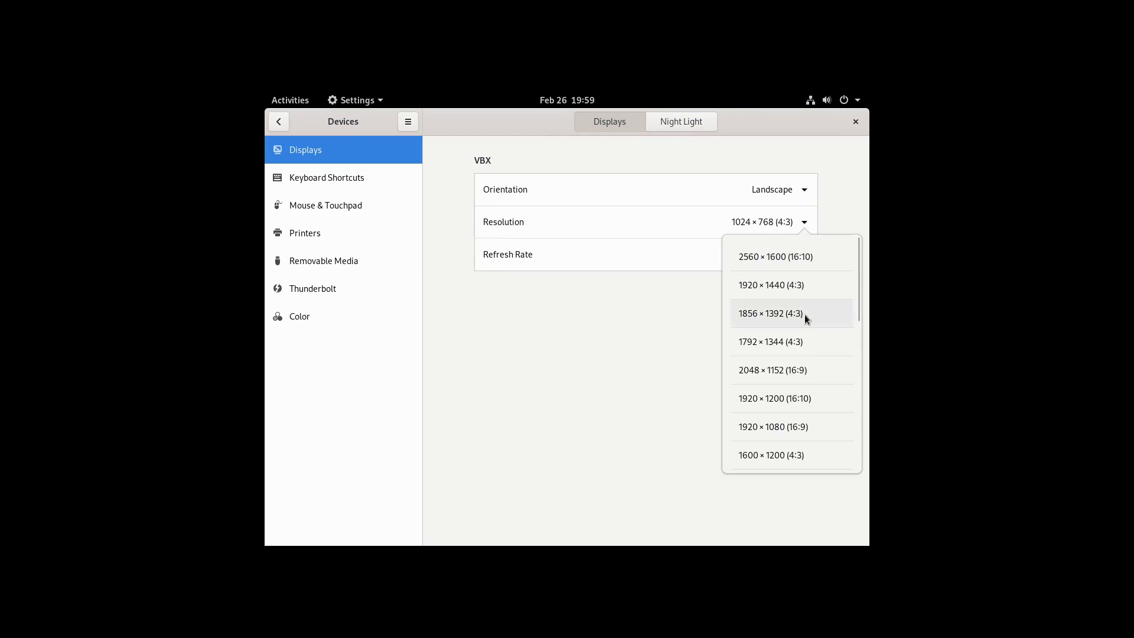
{"action": "left_click", "coordinate": [769, 432]}
{"action": "left_click", "coordinate": [840, 128]}
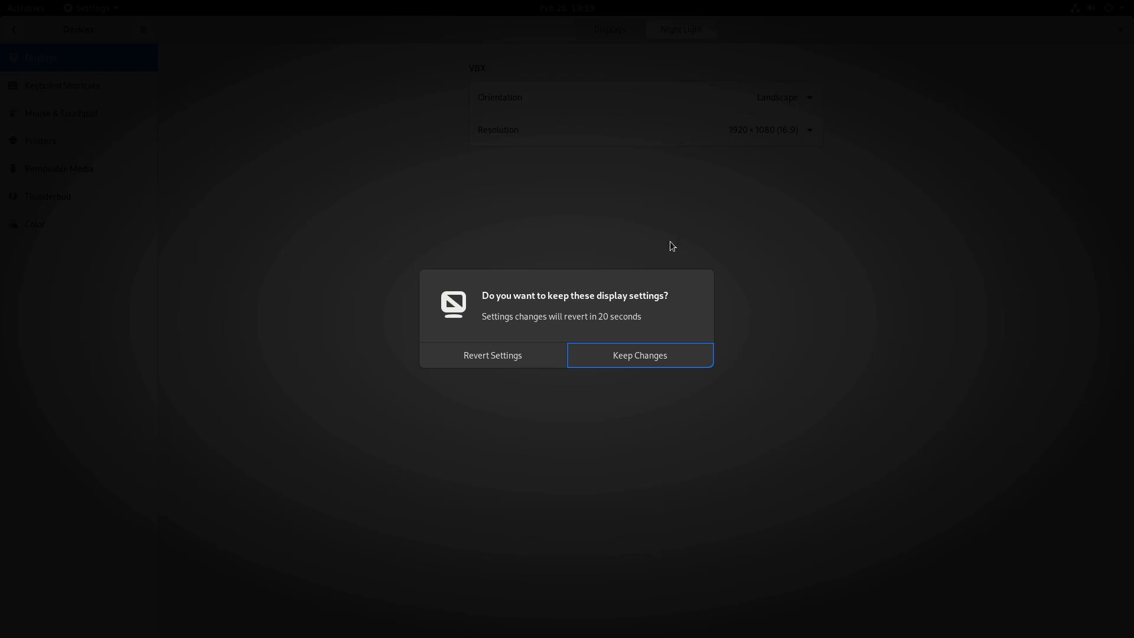
{"action": "left_click", "coordinate": [626, 363]}
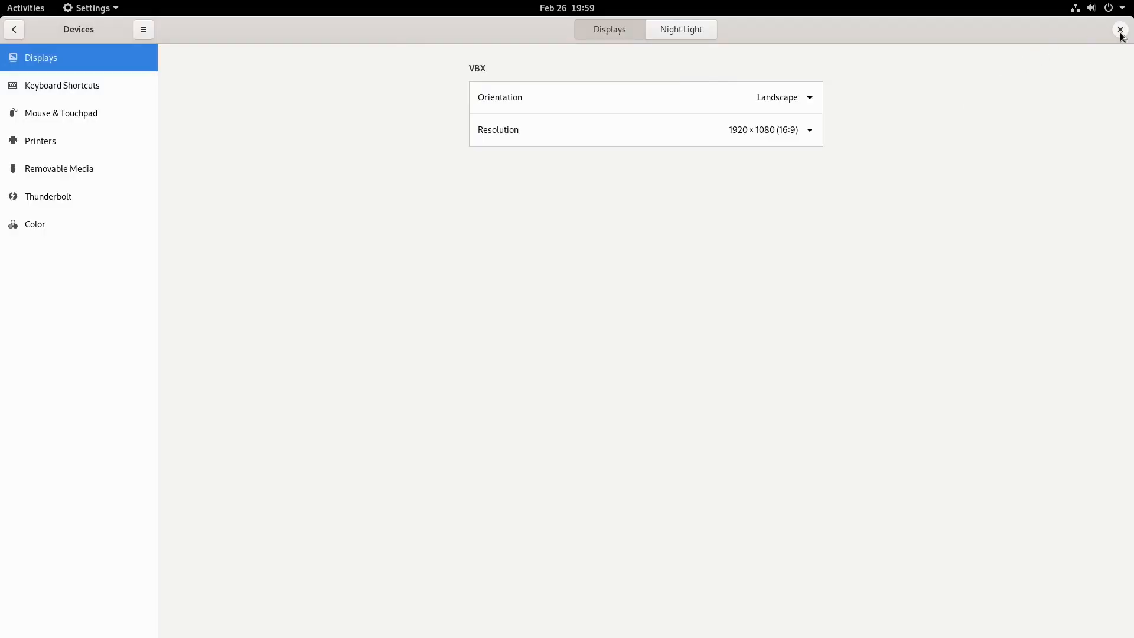
{"action": "left_click", "coordinate": [1121, 29]}
- Browse the pages of installed applications in the app grid
{"action": "left_click", "coordinate": [26, 7]}
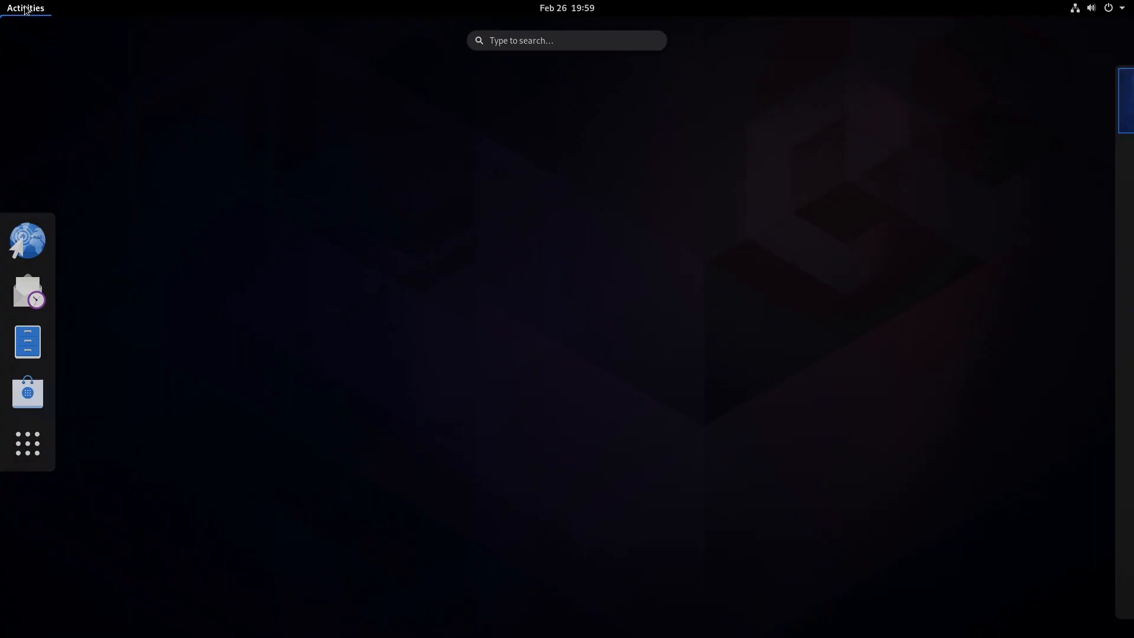
{"action": "left_click", "coordinate": [27, 438]}
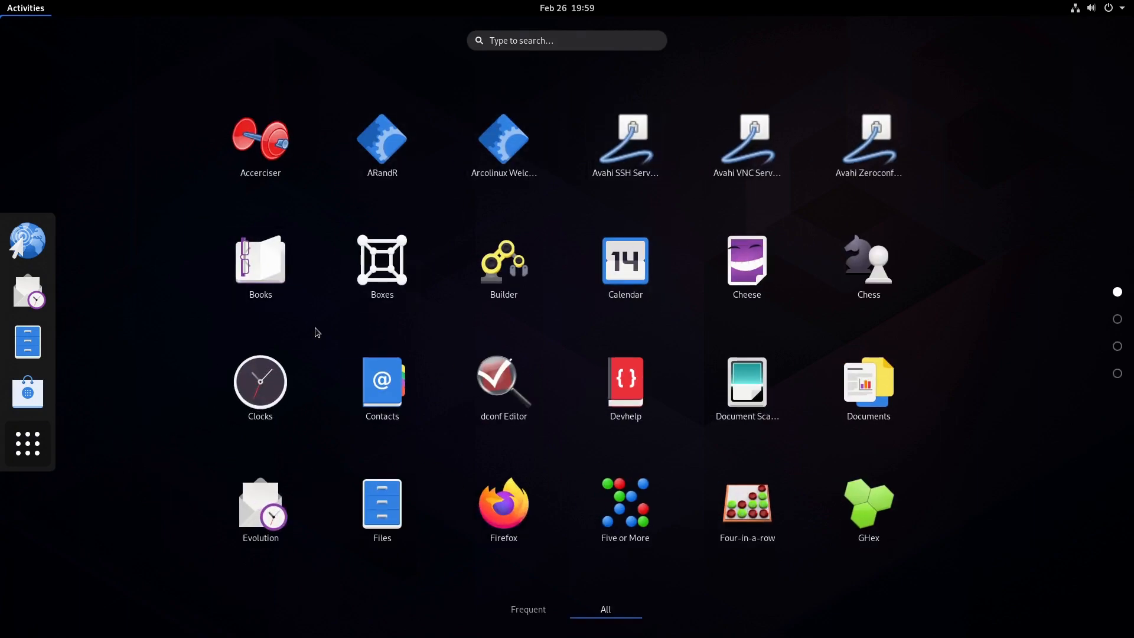
{"action": "scroll", "coordinate": [544, 296], "scroll_direction": "down", "scroll_amount": 3}
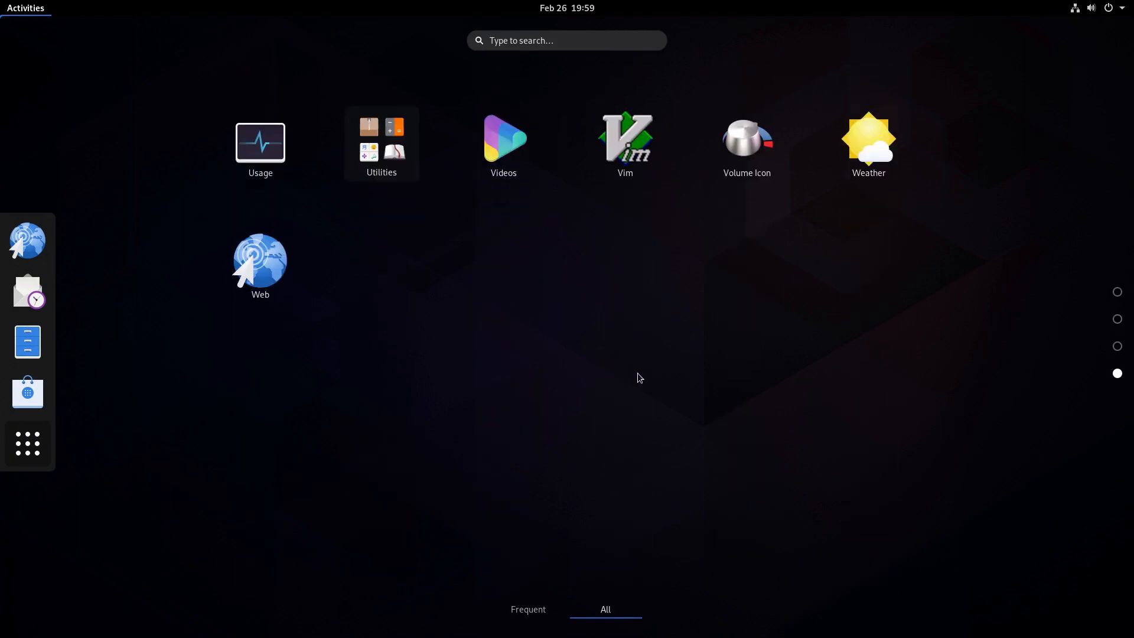
{"action": "scroll", "coordinate": [640, 378], "scroll_direction": "up", "scroll_amount": 2}
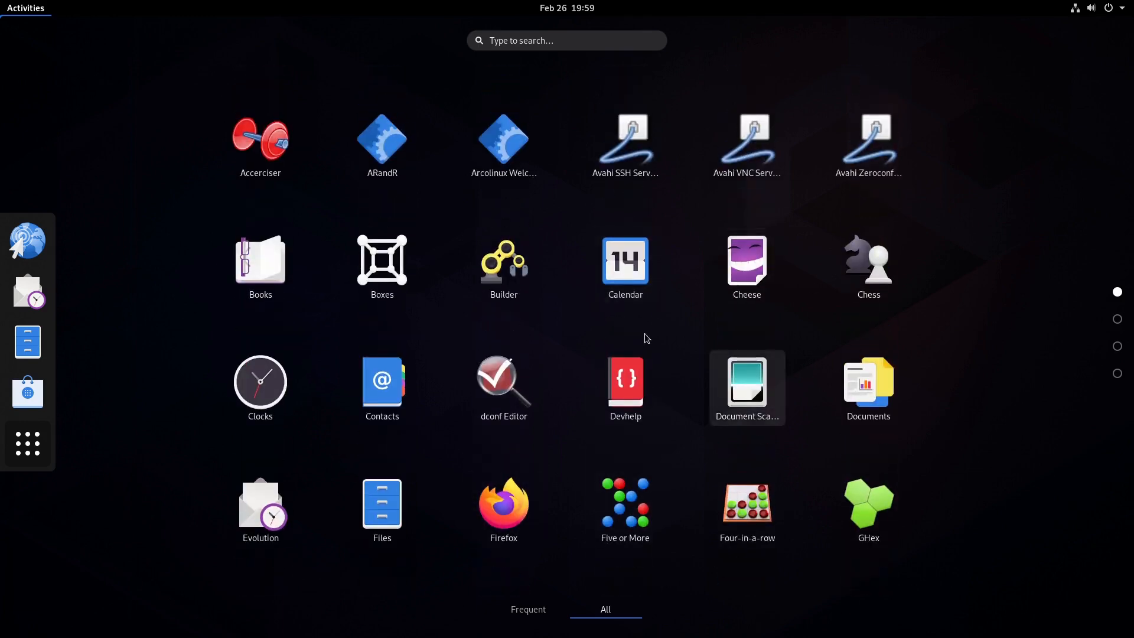
{"action": "left_click", "coordinate": [27, 444]}
- Open the Software store, dismiss its welcome dialog, and close it
{"action": "left_click", "coordinate": [30, 392]}
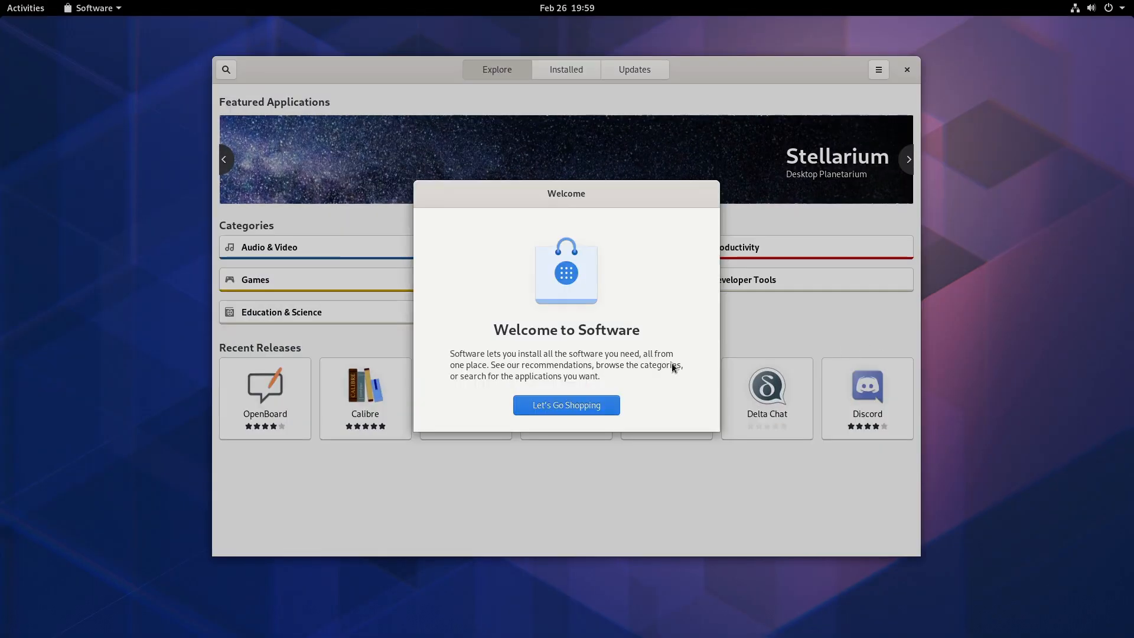
{"action": "left_click", "coordinate": [586, 412]}
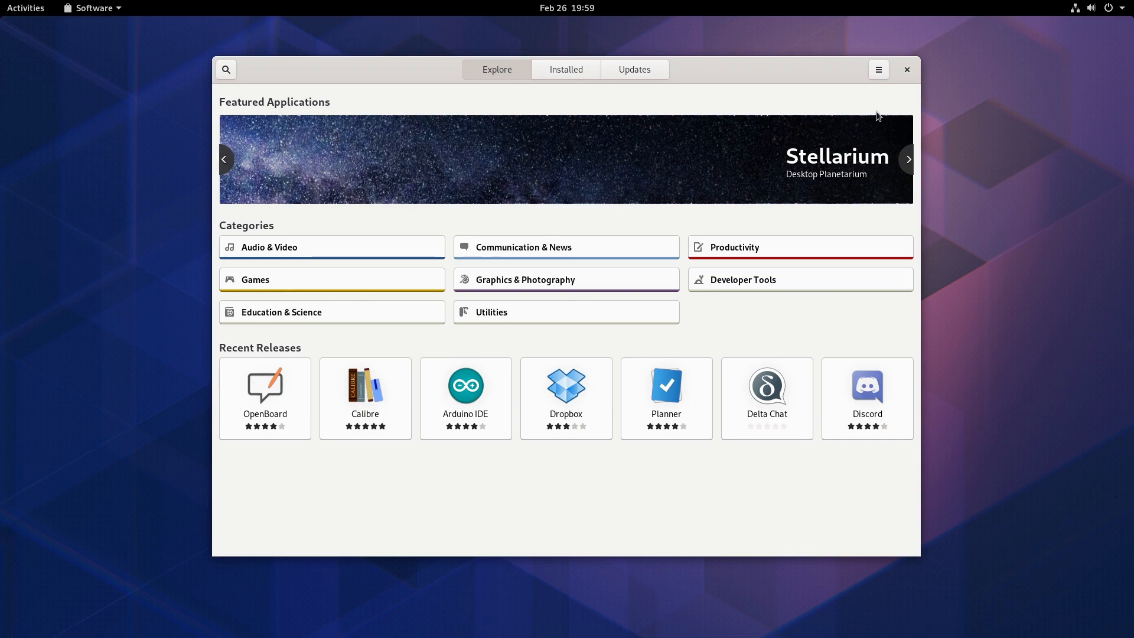
{"action": "left_click", "coordinate": [909, 69]}
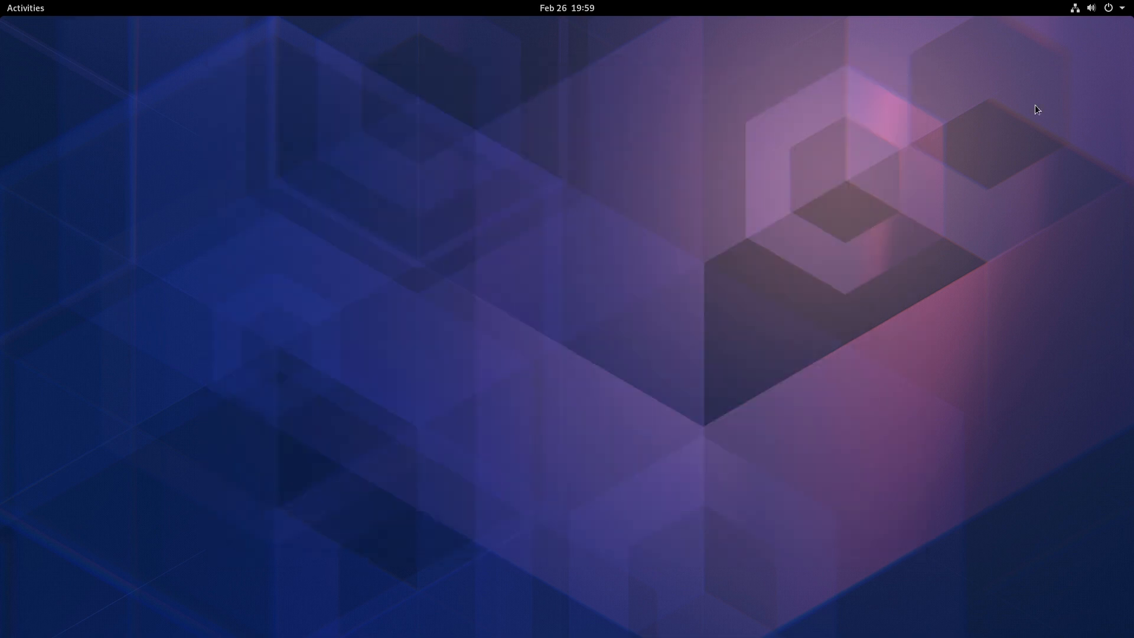
- Page through the full application grid again to review the installed programs
{"action": "left_click", "coordinate": [24, 9]}
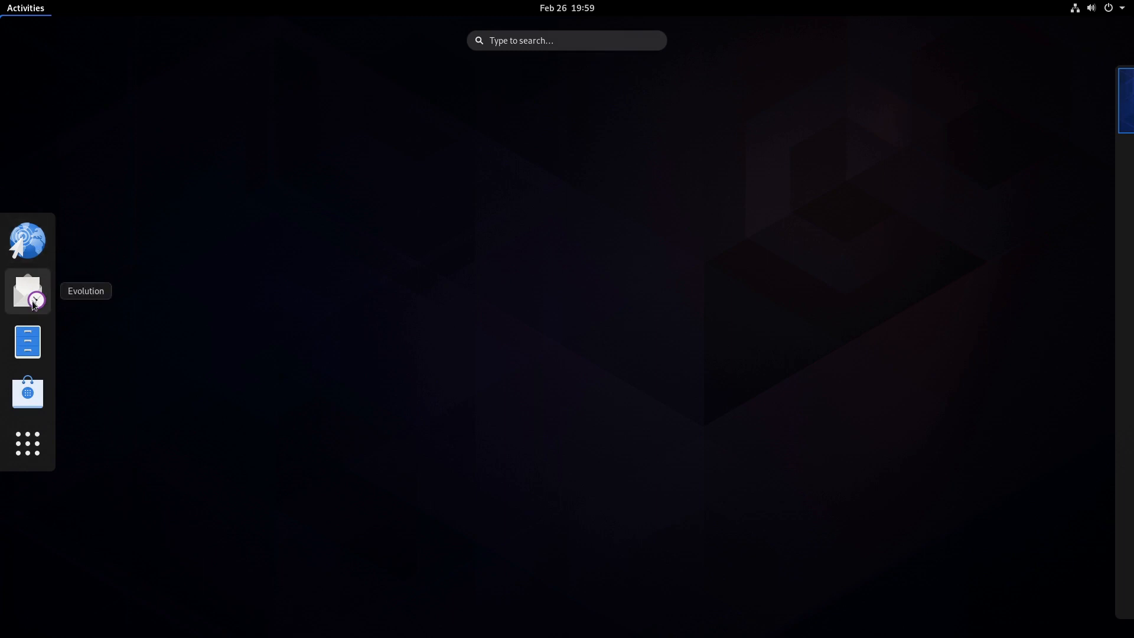
{"action": "left_click", "coordinate": [28, 444]}
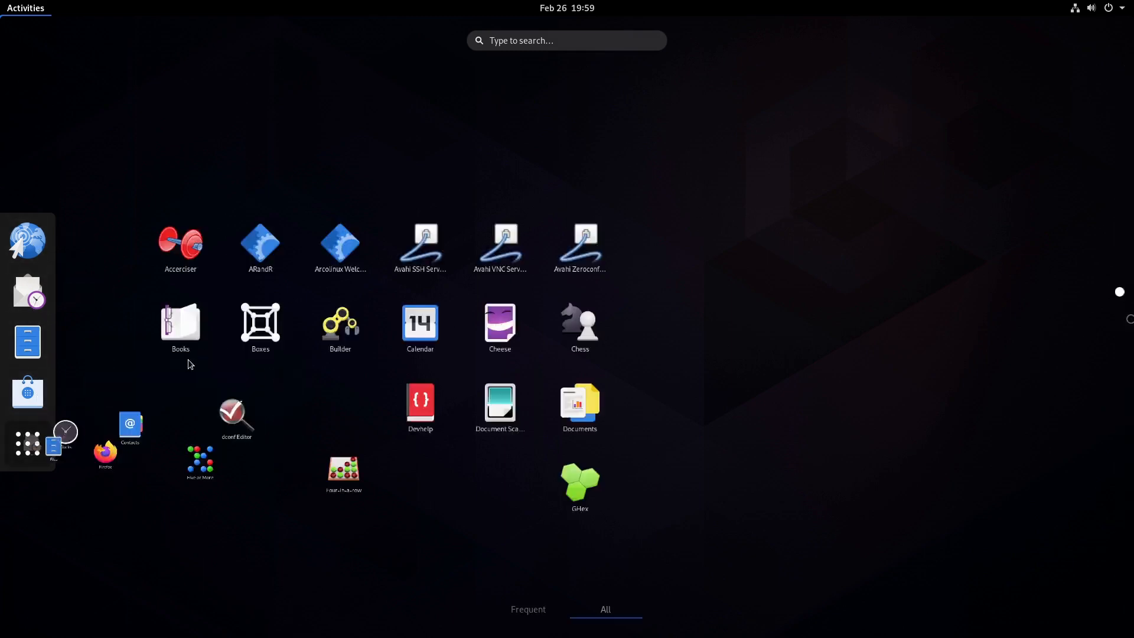
{"action": "scroll", "coordinate": [845, 378], "scroll_direction": "down", "scroll_amount": 2}
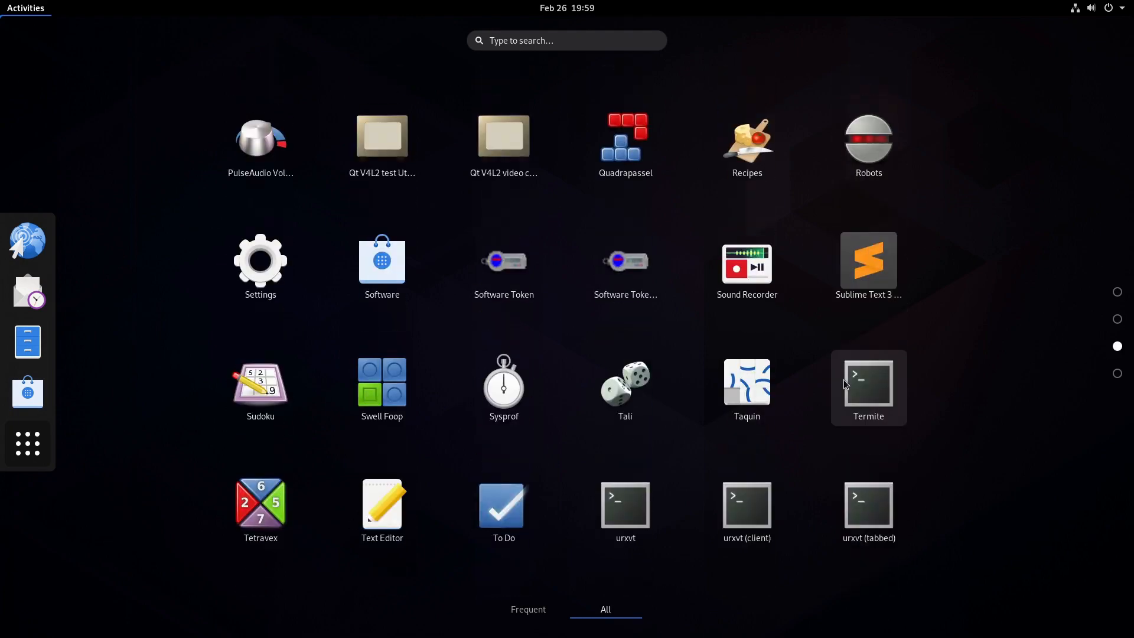
{"action": "scroll", "coordinate": [855, 401], "scroll_direction": "down", "scroll_amount": 1}
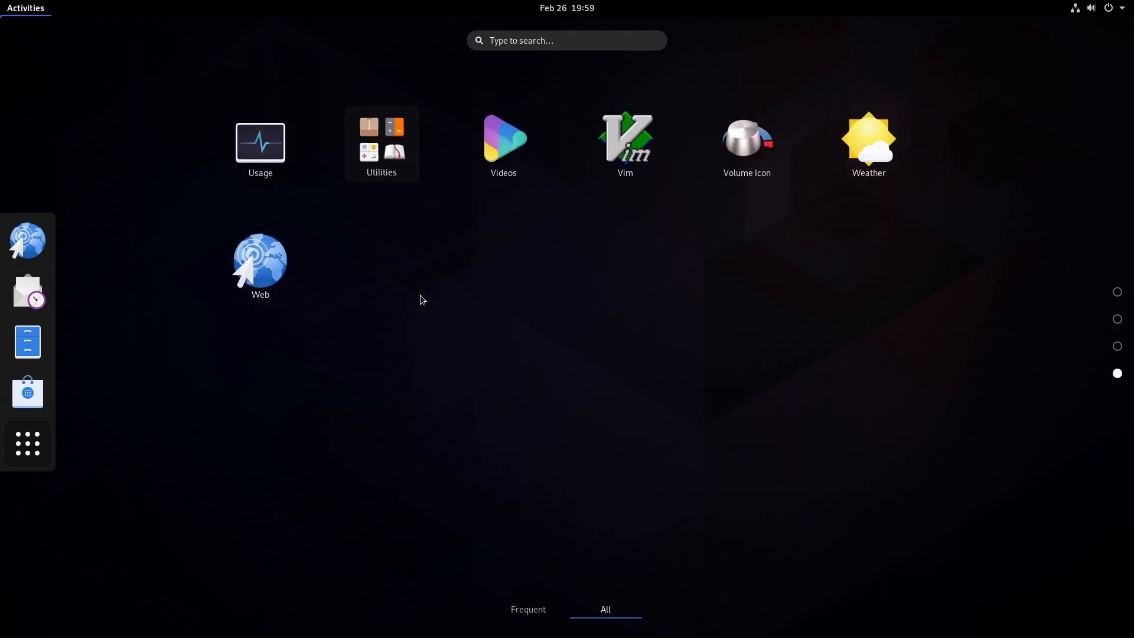
{"action": "scroll", "coordinate": [367, 256], "scroll_direction": "up", "scroll_amount": 2}
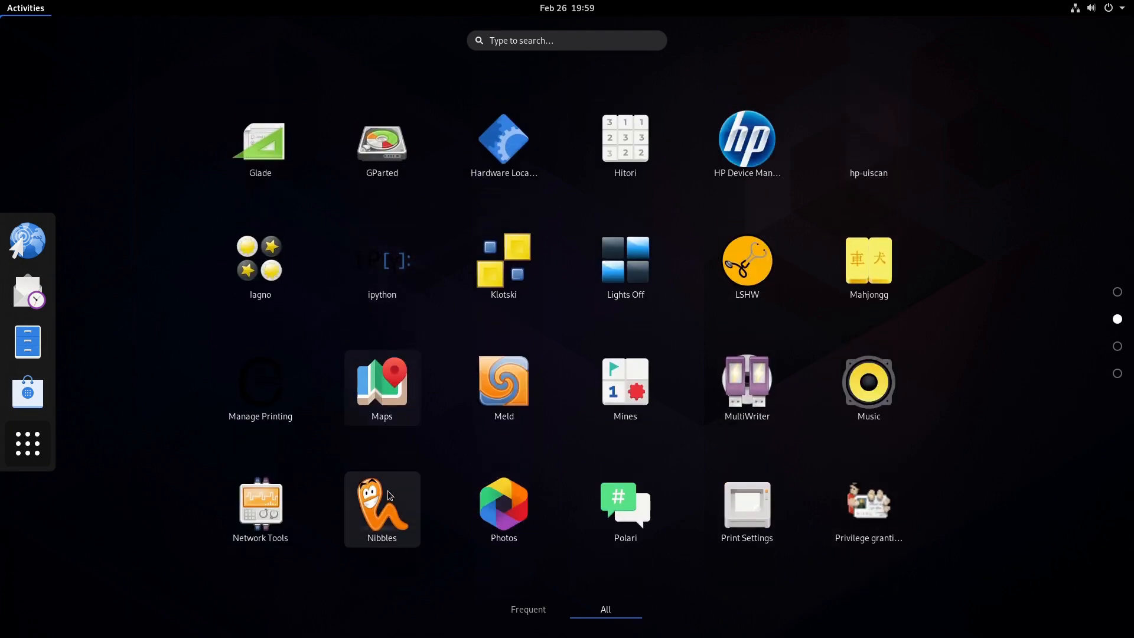
{"action": "scroll", "coordinate": [735, 220], "scroll_direction": "up", "scroll_amount": 1}
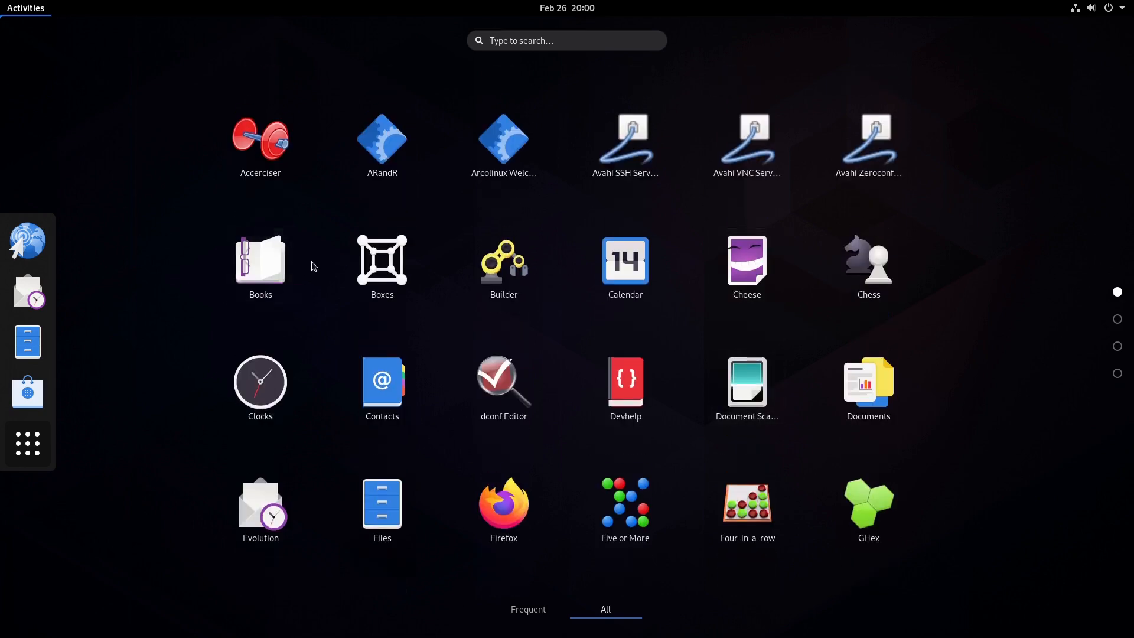
{"action": "left_click", "coordinate": [28, 443]}
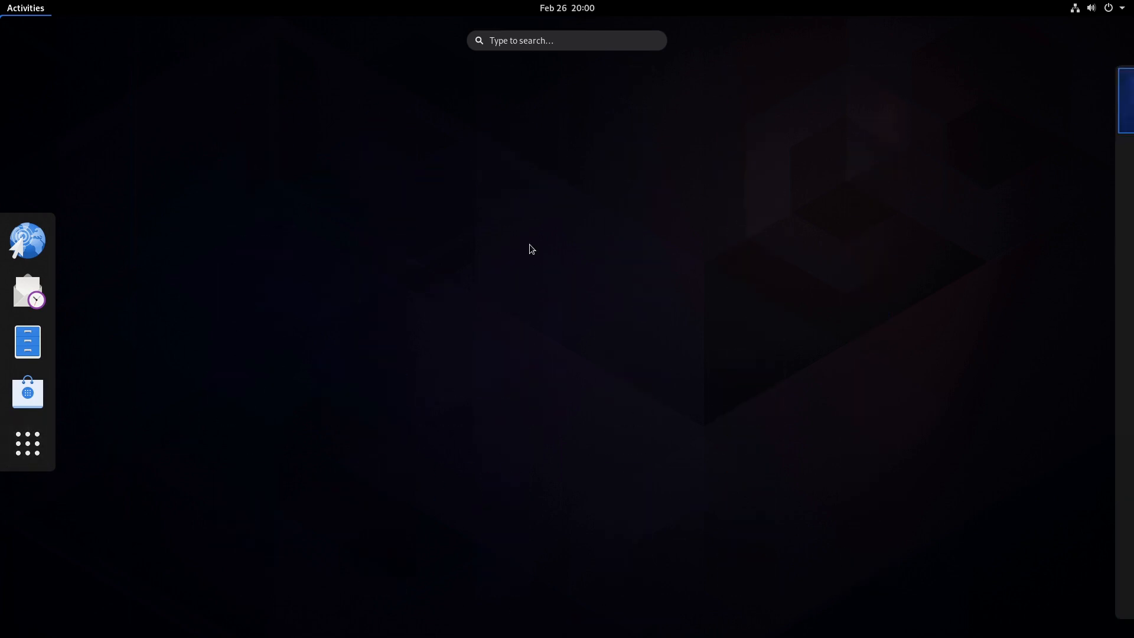
- Open the ArcoLinux Welcome App
{"action": "left_click", "coordinate": [28, 449]}
{"action": "left_click", "coordinate": [27, 449]}
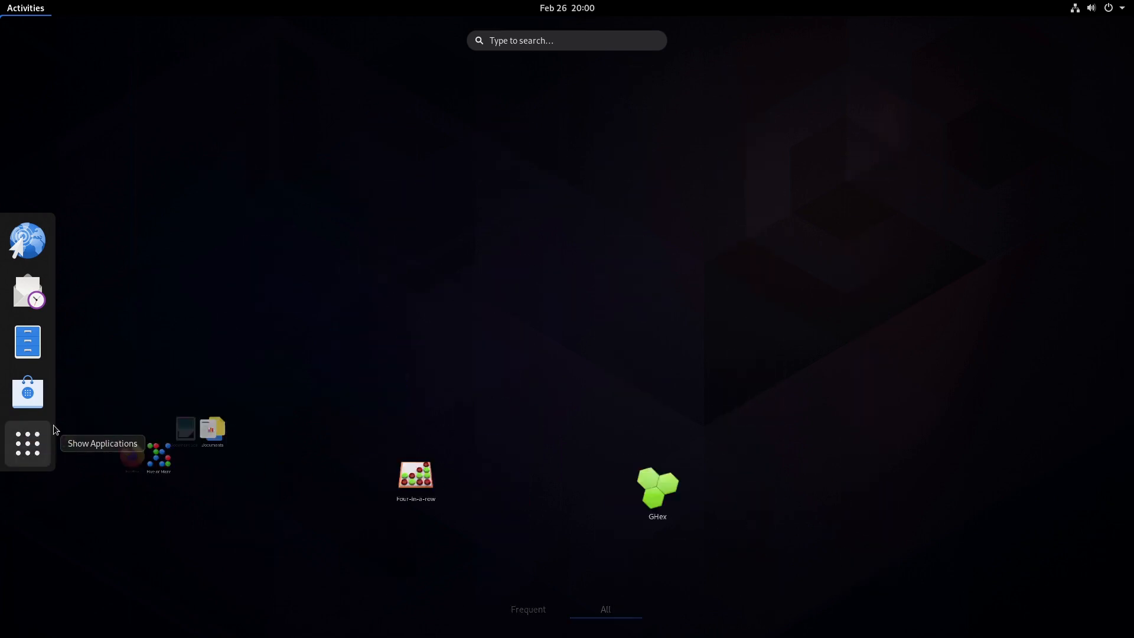
{"action": "left_click", "coordinate": [28, 451]}
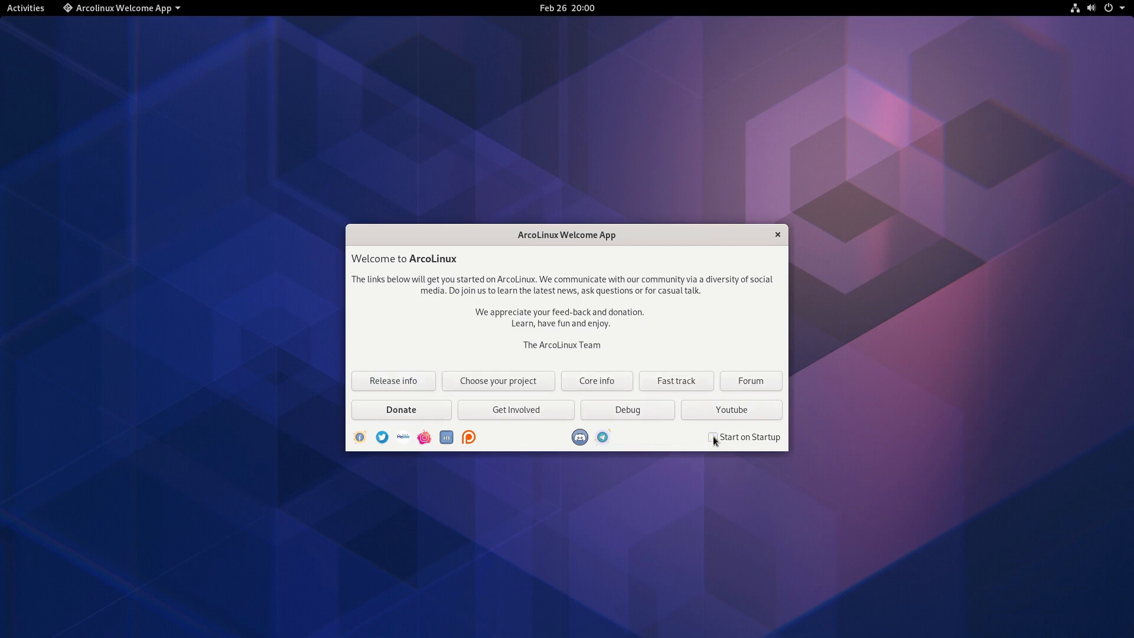
- Close the Welcome App and open the system status menu to inspect it
{"action": "left_click", "coordinate": [778, 236]}
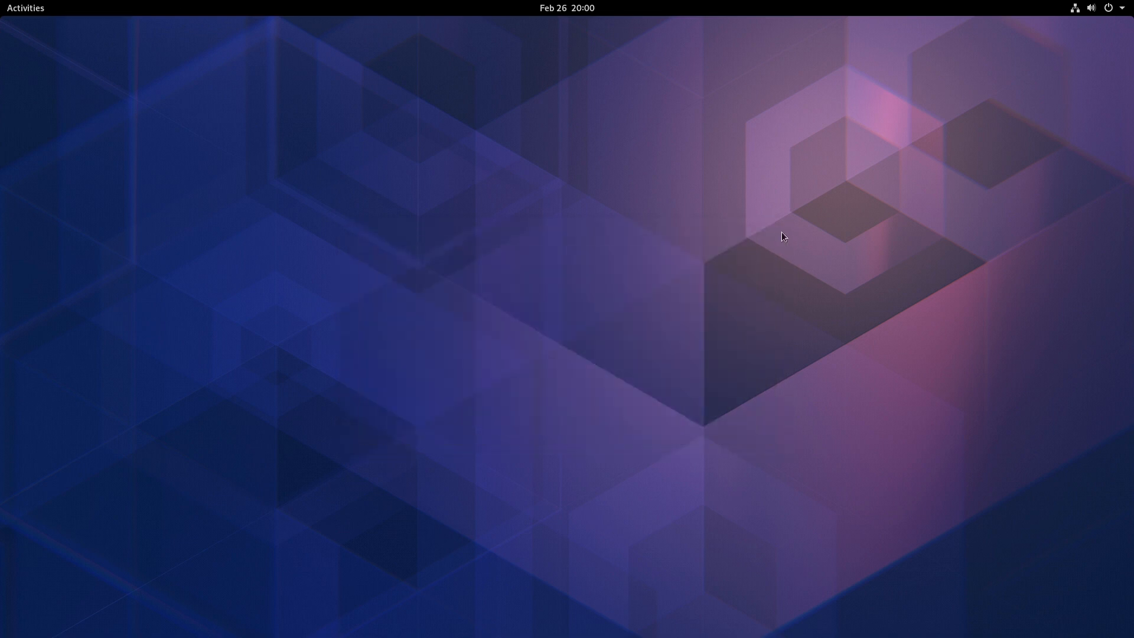
{"action": "left_click", "coordinate": [1125, 7]}
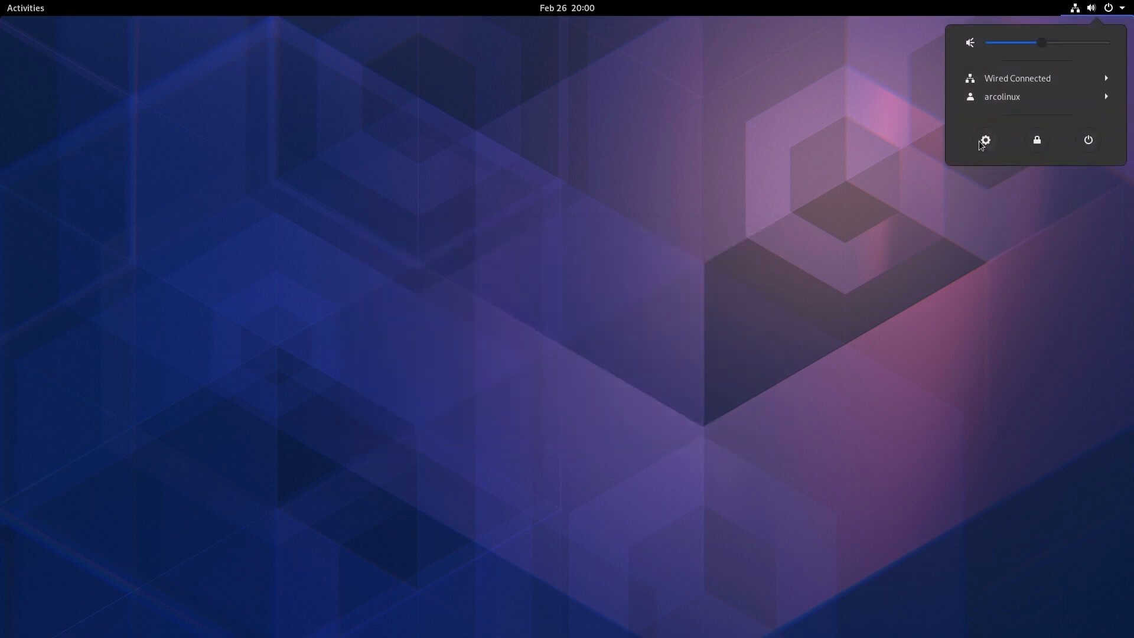
{"action": "left_click", "coordinate": [588, 148]}
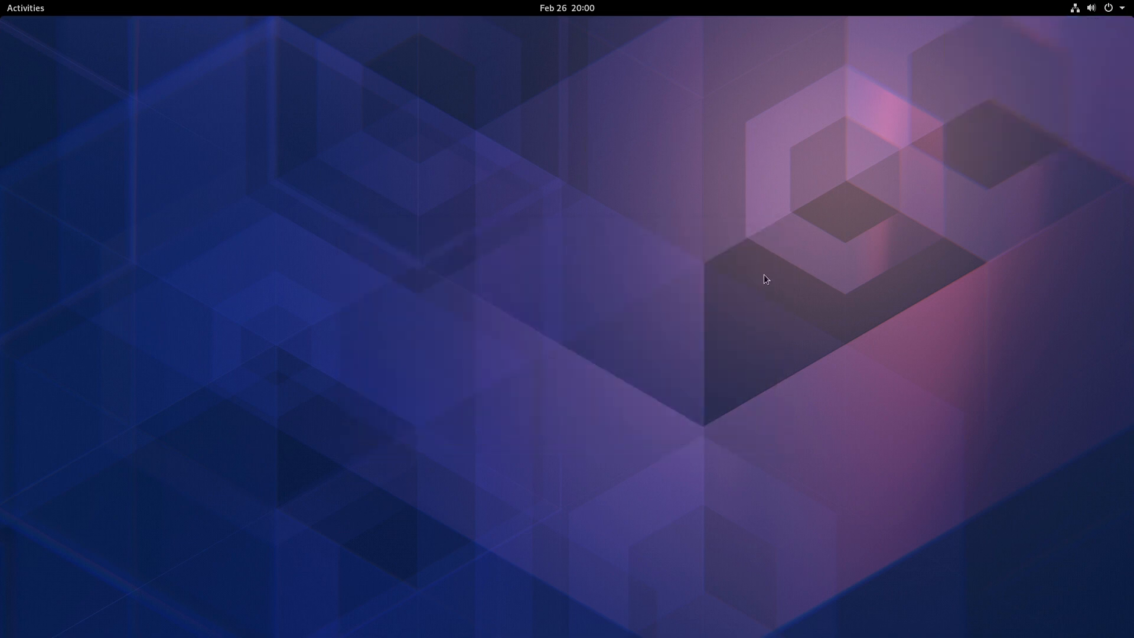